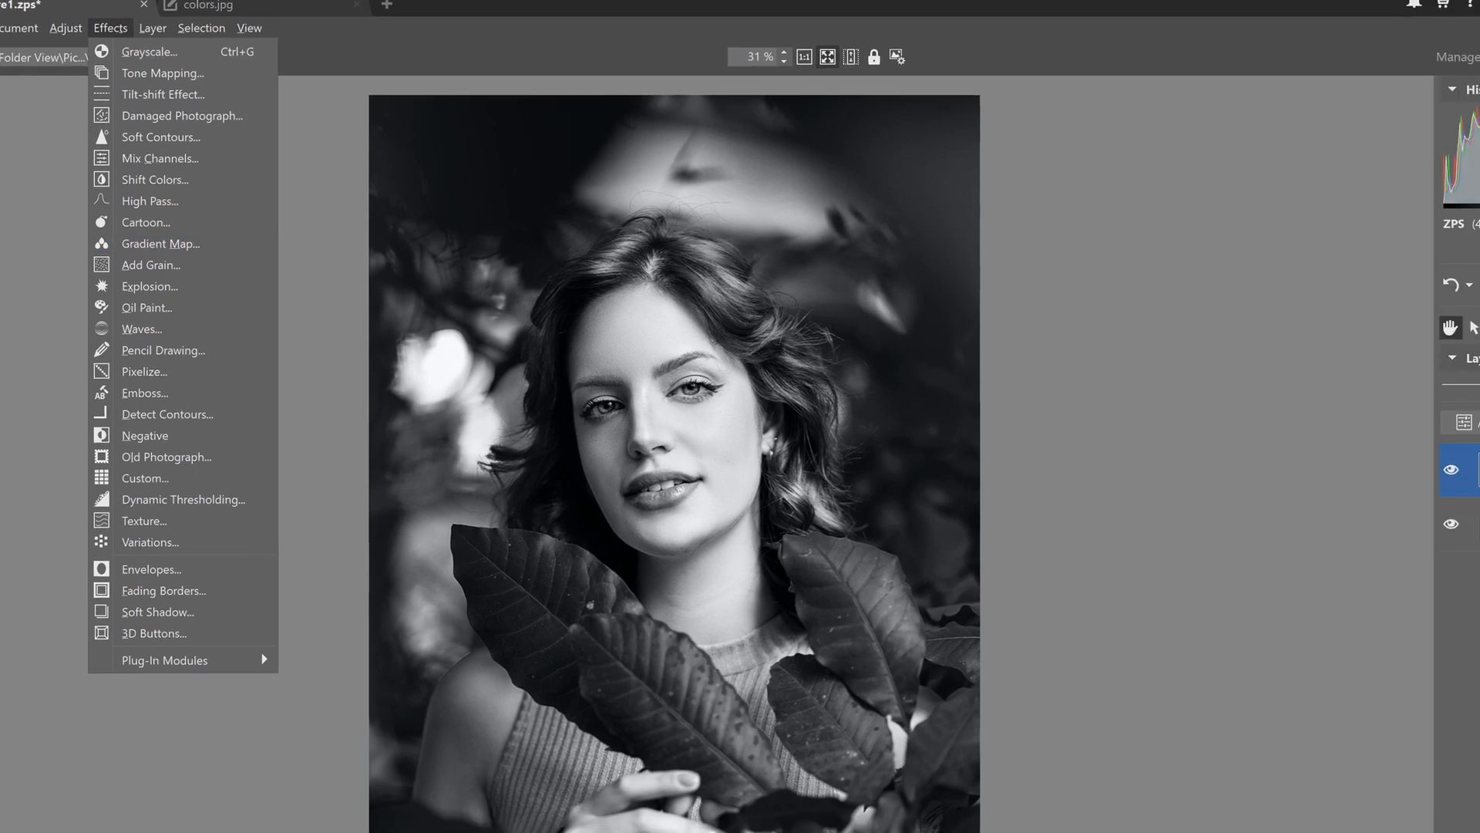
# Open the Gradient Map adjustment for Layer 8 of the black-and-white portrait
pyautogui.click(1192, 363)
pyautogui.scroll(-6, 1053, 613)
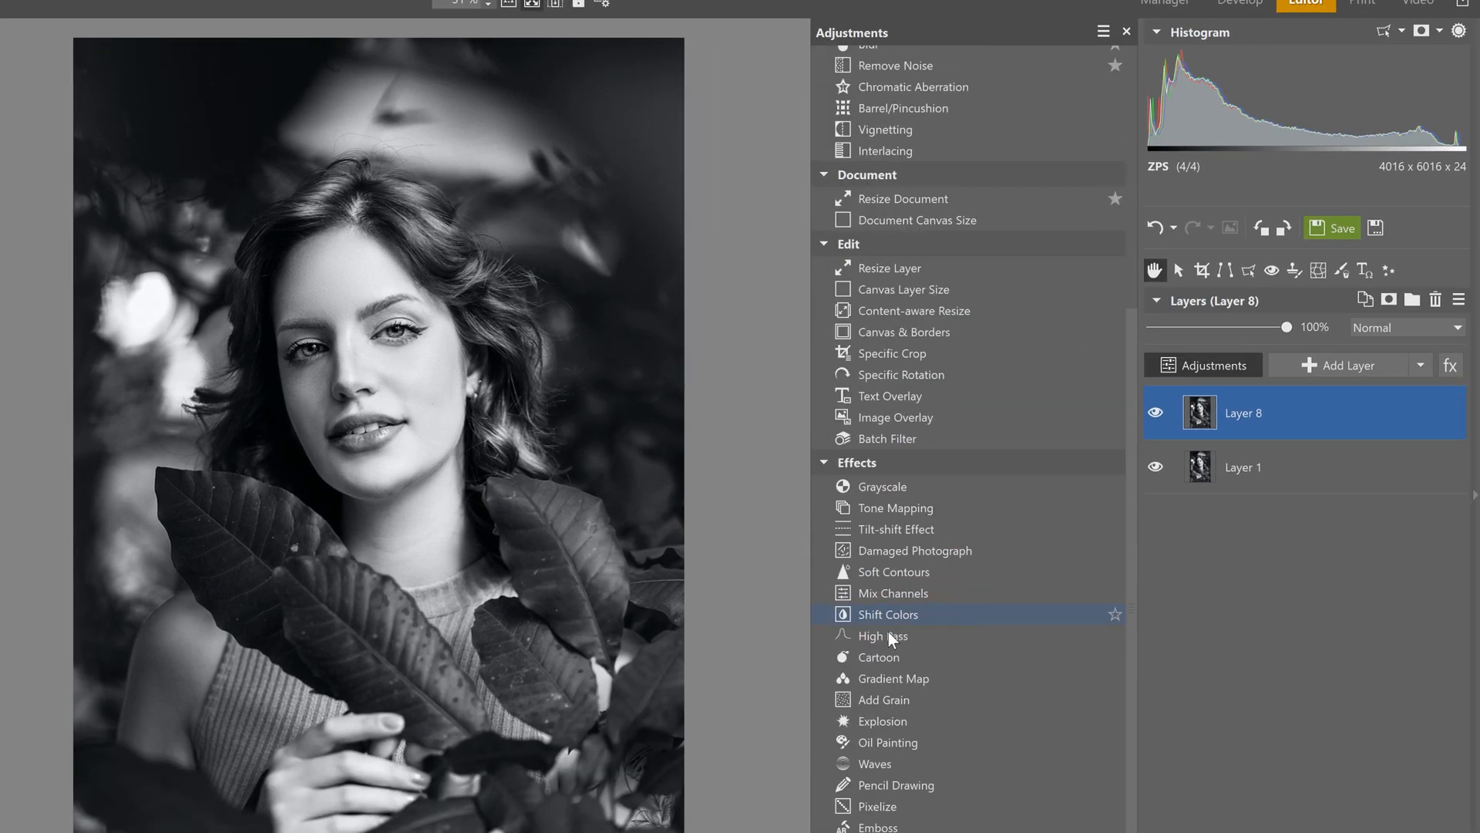
pyautogui.click(952, 678)
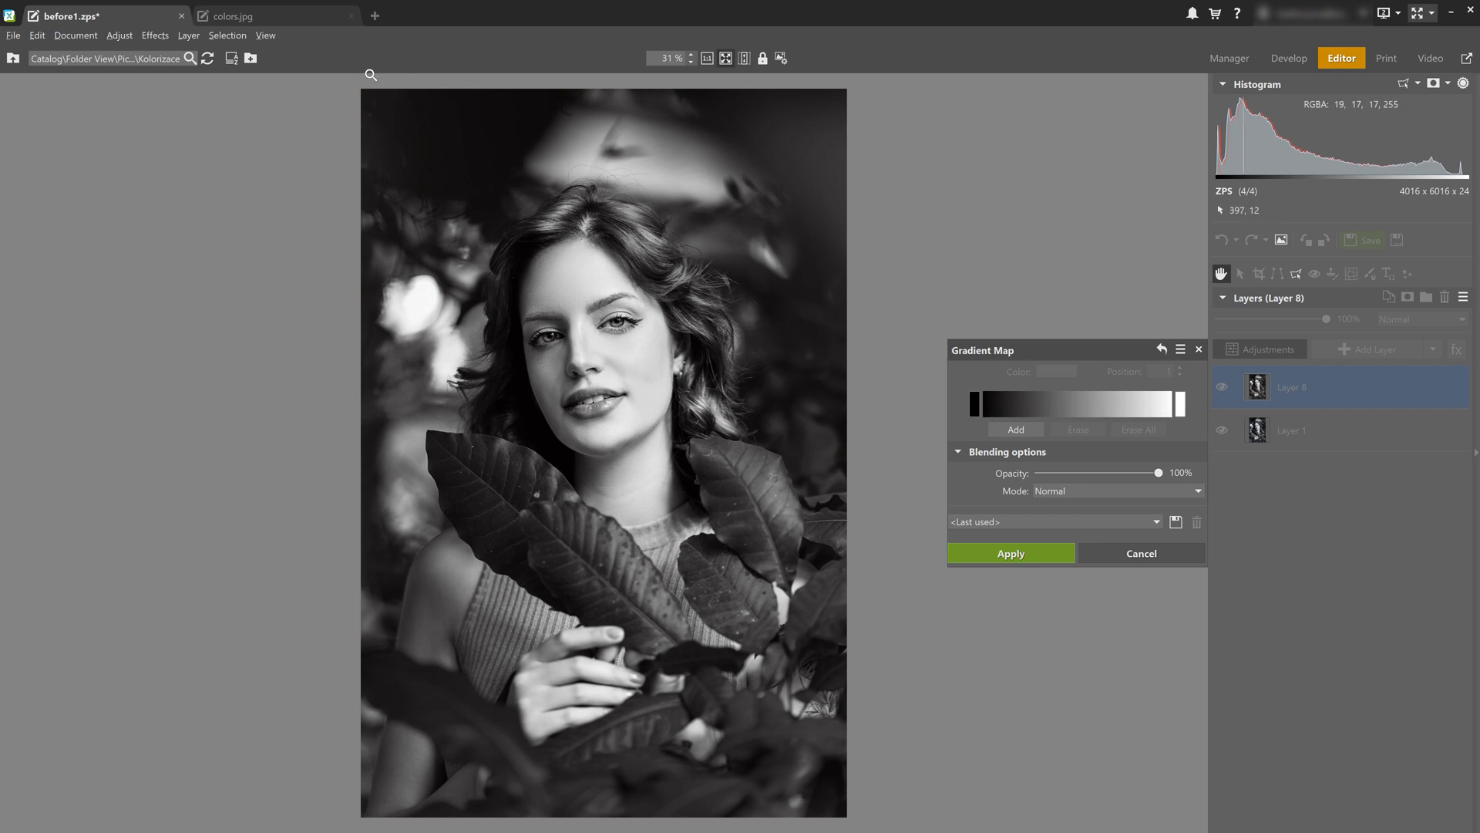
# Sample a light pink skin tone (#E4BDB5) from the face in colors.jpg and save it as a custom color
pyautogui.click(285, 12)
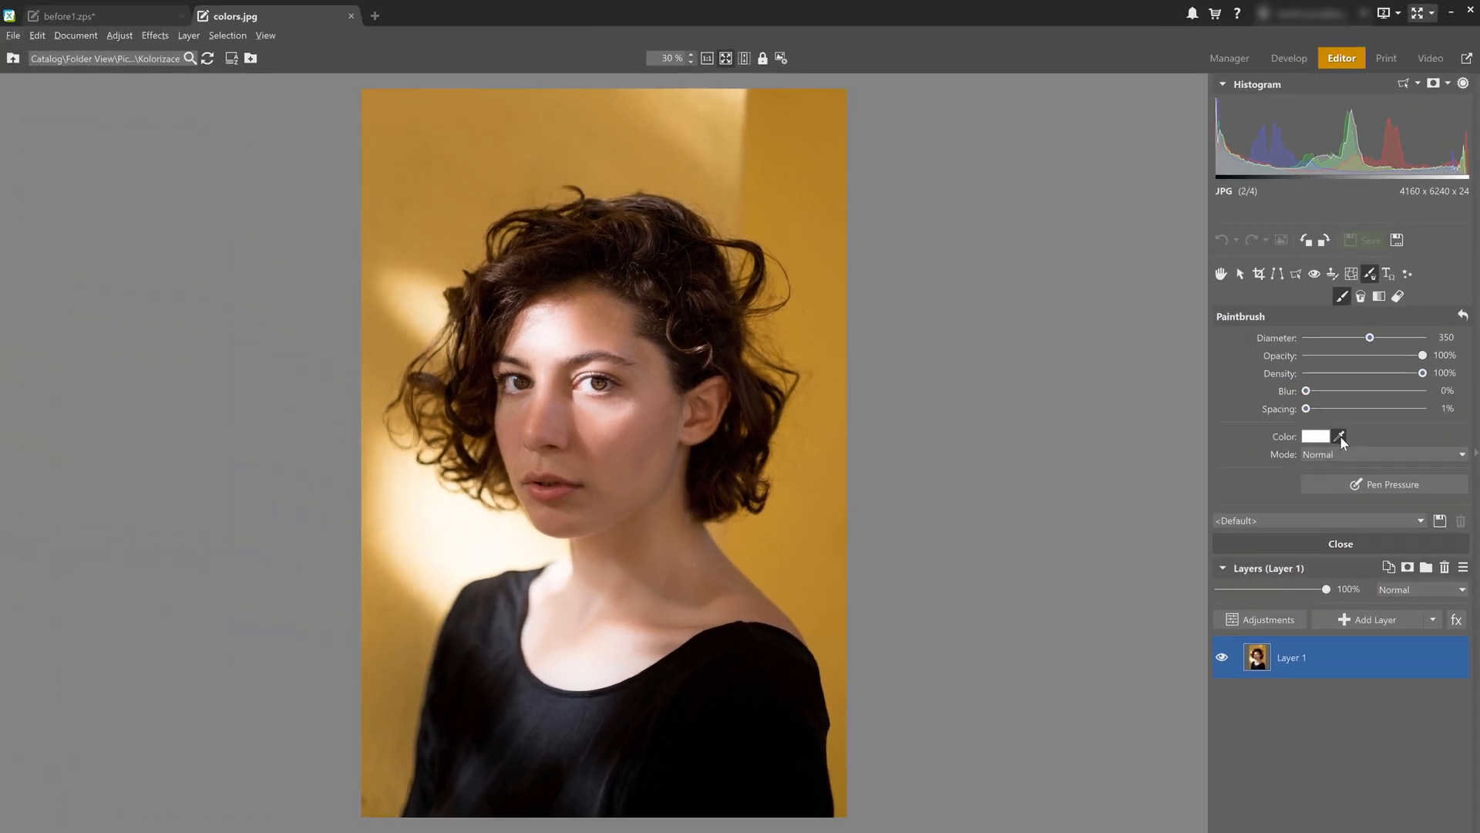
pyautogui.click(1340, 436)
pyautogui.scroll(3, 598, 414)
pyautogui.scroll(1, 593, 420)
pyautogui.click(635, 407)
pyautogui.click(1315, 436)
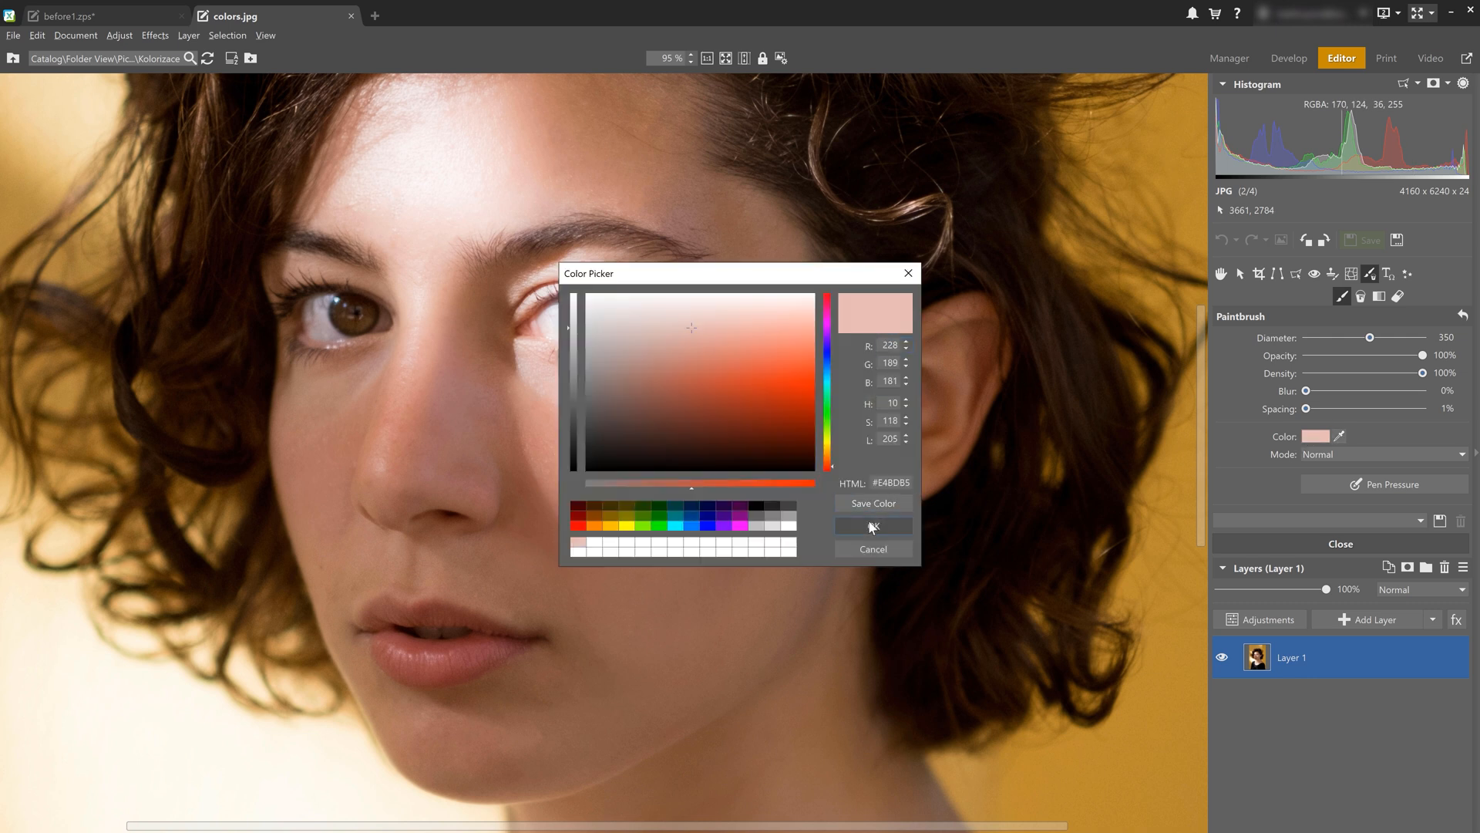
pyautogui.click(873, 526)
# Sample a dark brown from the forehead's hairline in colors.jpg and save it as a custom color
pyautogui.click(1339, 436)
pyautogui.scroll(-1, 416, 138)
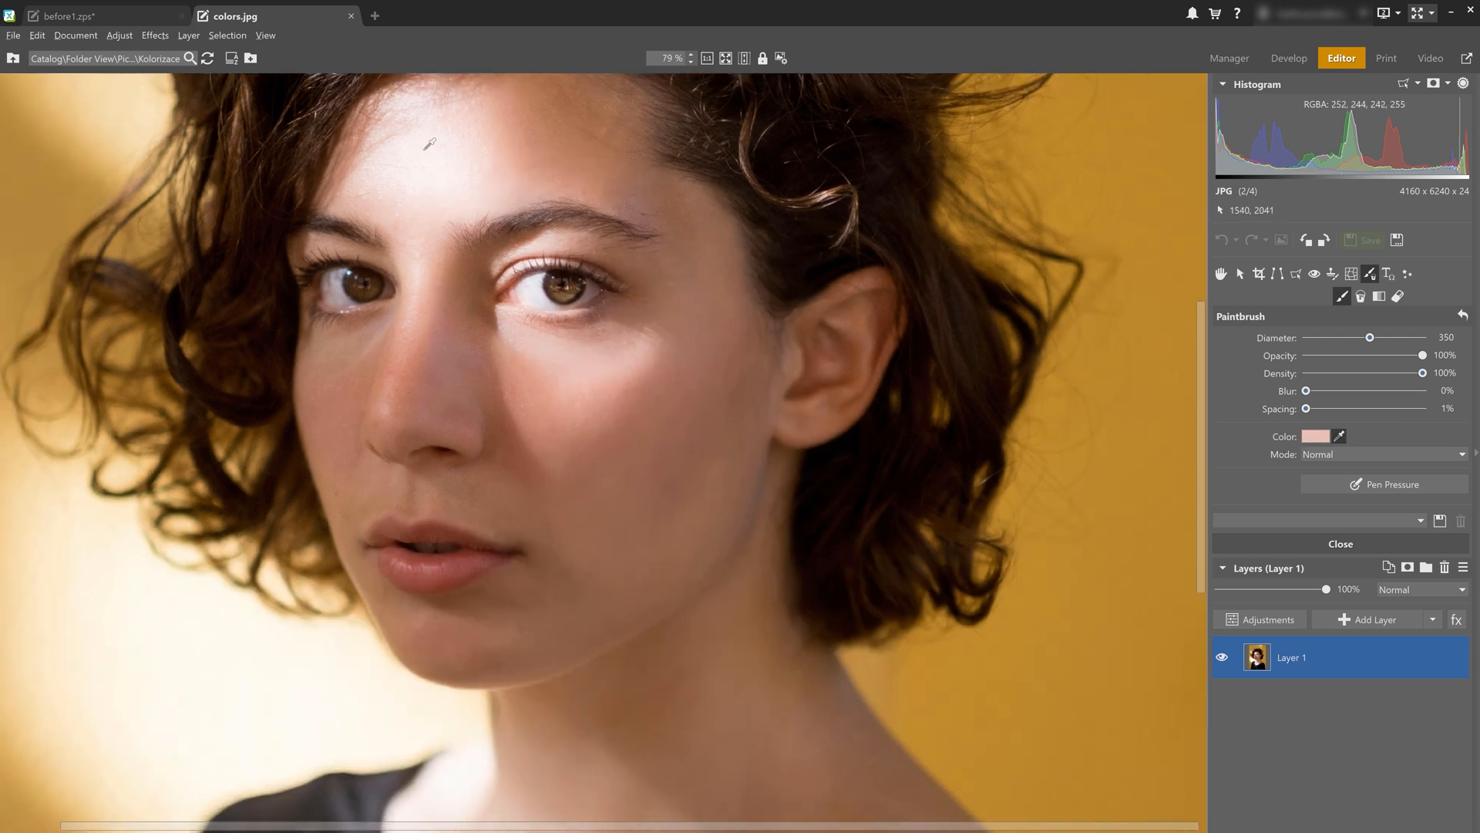
pyautogui.moveTo(457, 168); pyautogui.dragTo(518, 351)
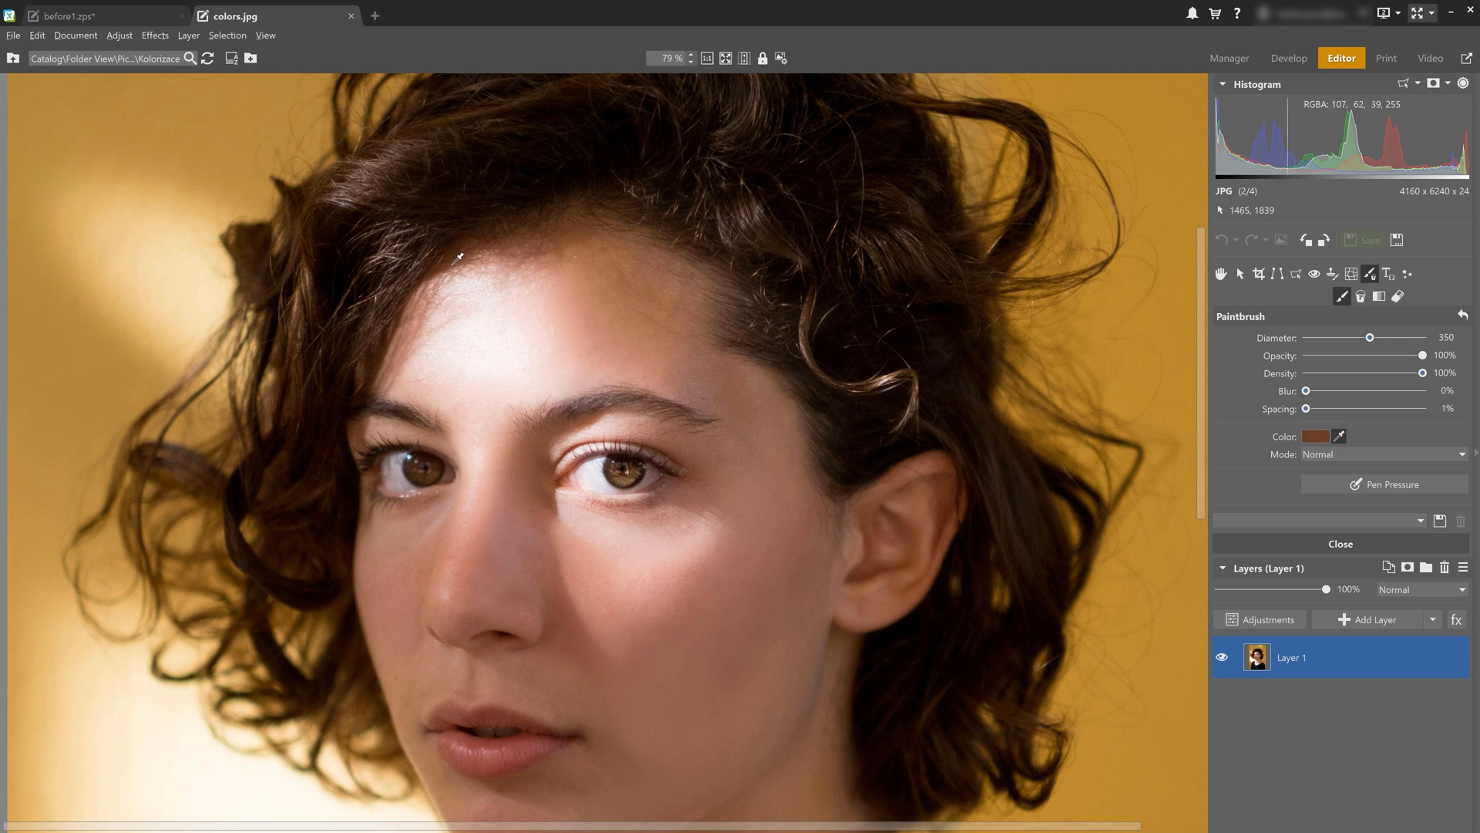
pyautogui.click(1316, 435)
pyautogui.click(873, 527)
# Sample and save three more skin tones from the colors.jpg portrait: #CC927E, a salmon pink and a reddish brown
pyautogui.click(1313, 437)
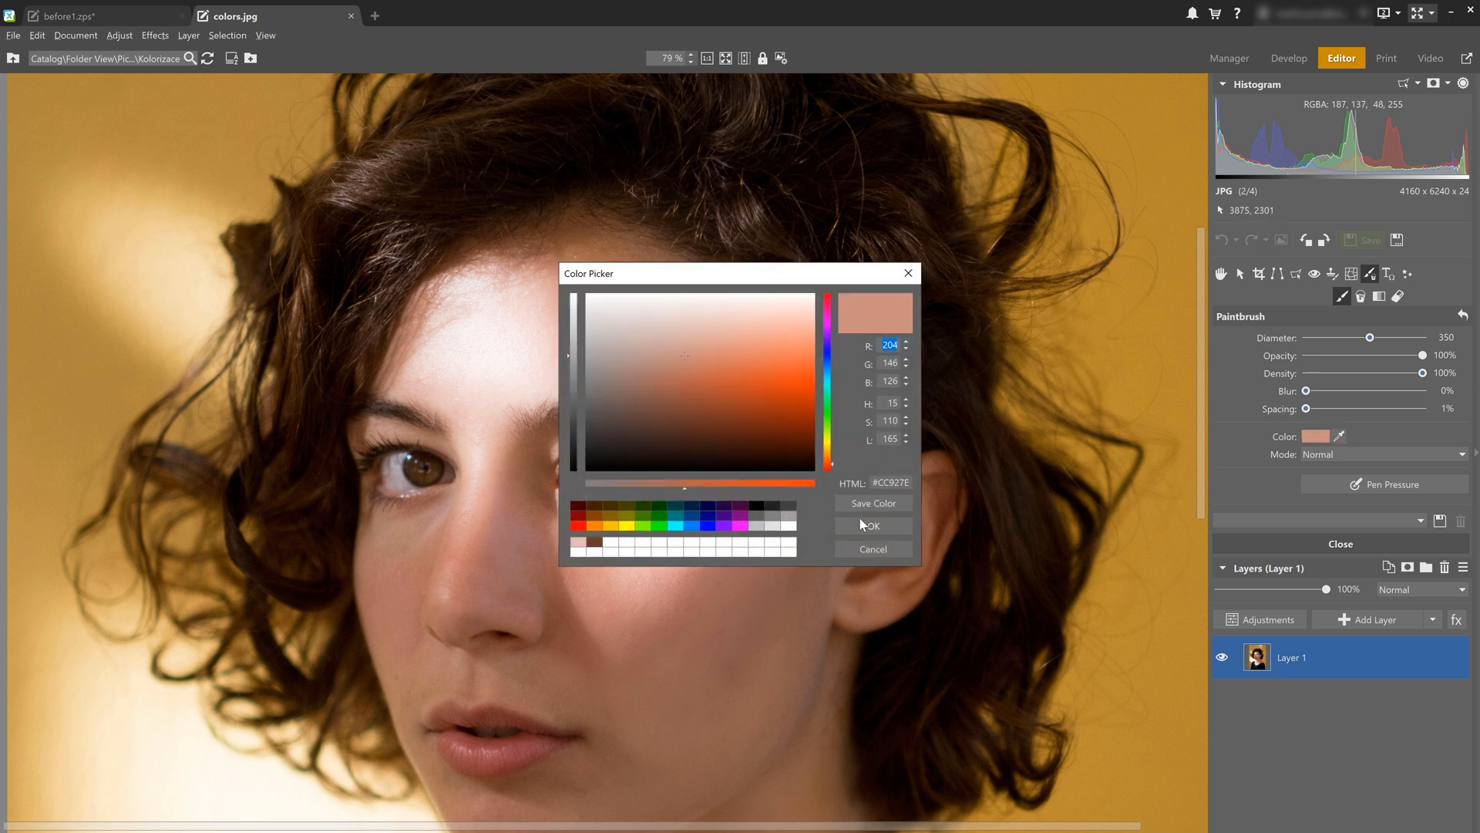
pyautogui.click(888, 525)
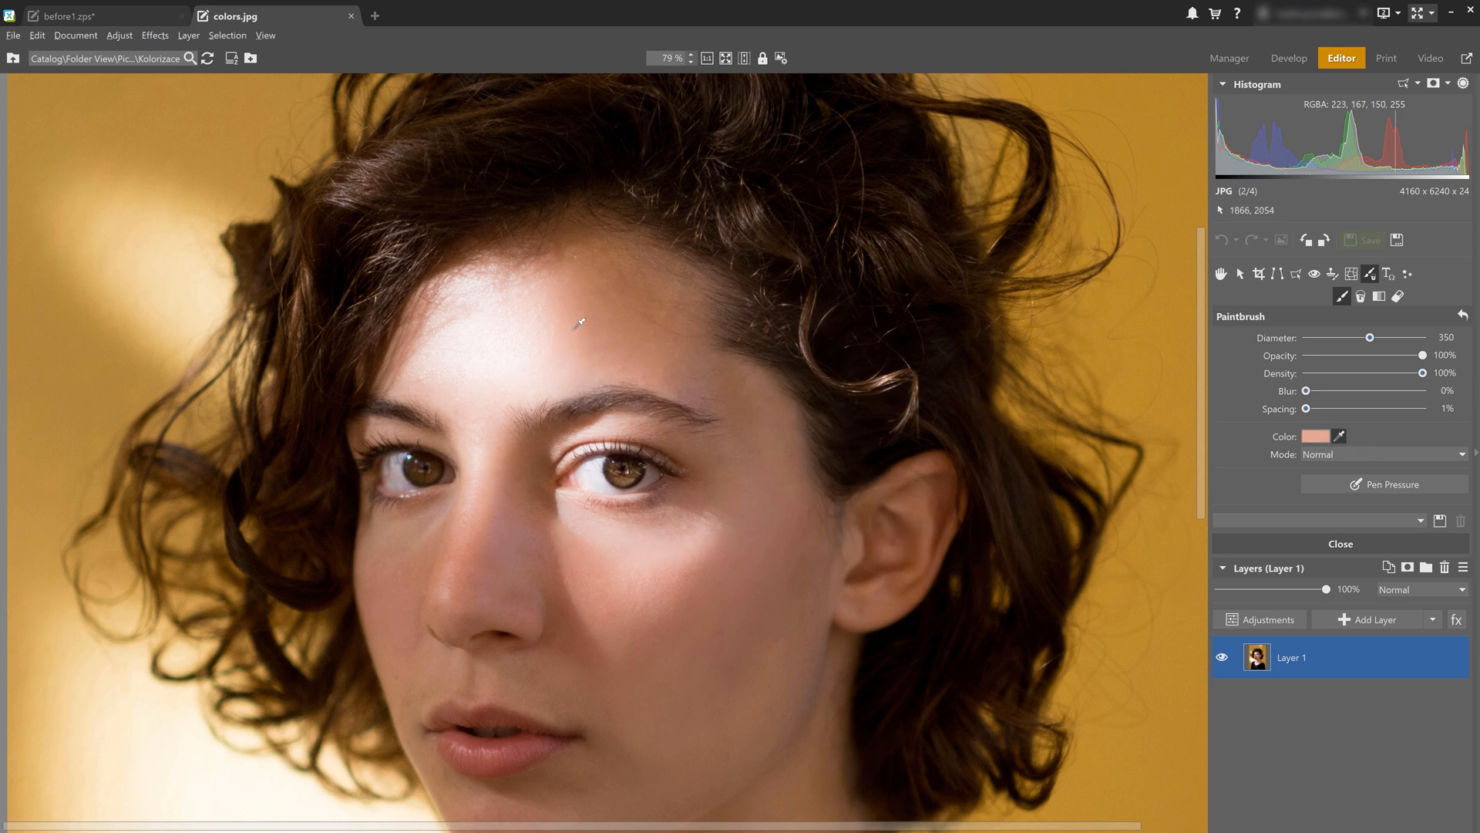
pyautogui.click(1306, 438)
pyautogui.click(865, 509)
pyautogui.click(809, 564)
pyautogui.click(1312, 434)
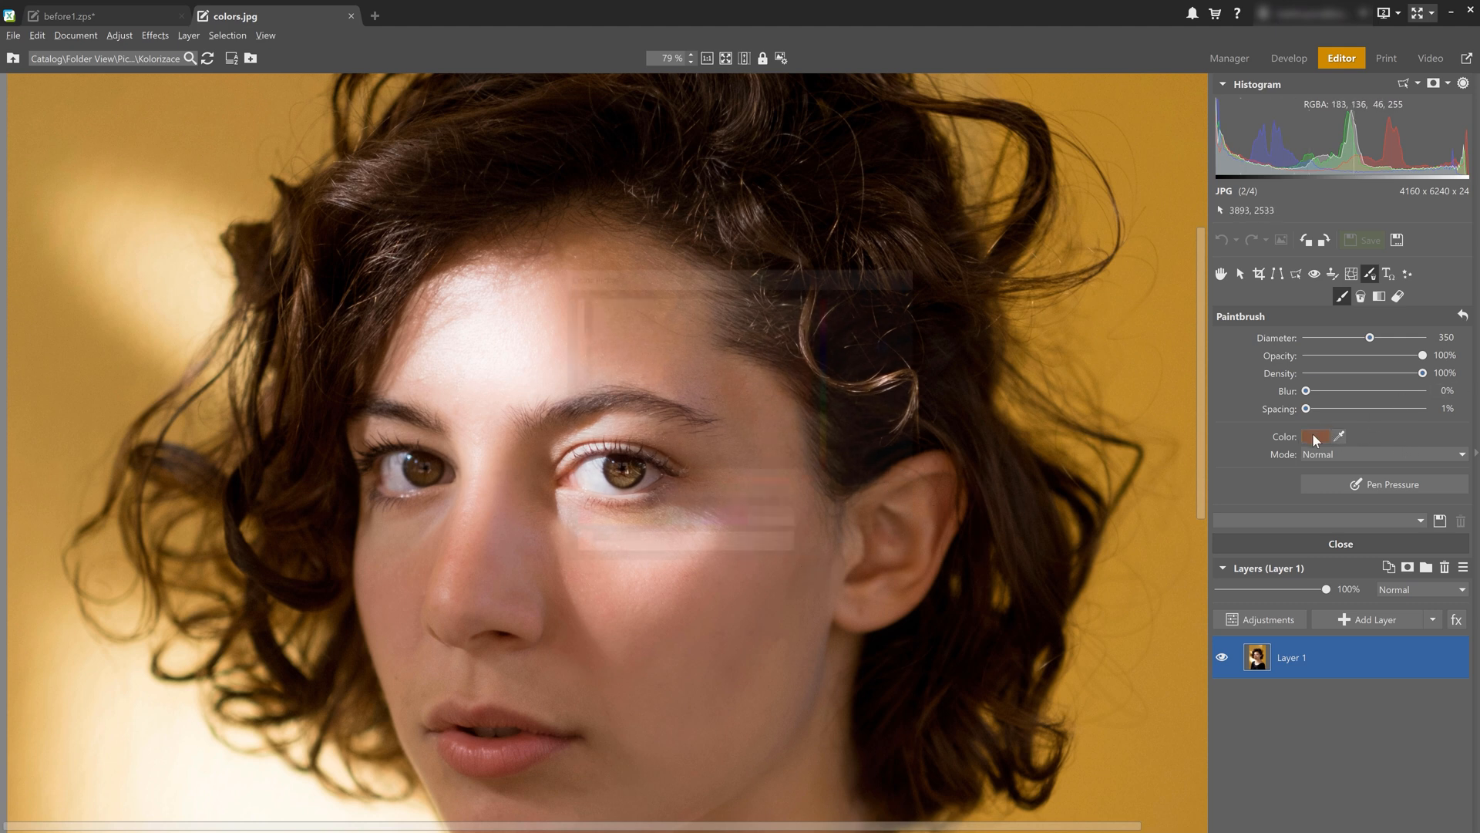
pyautogui.click(884, 527)
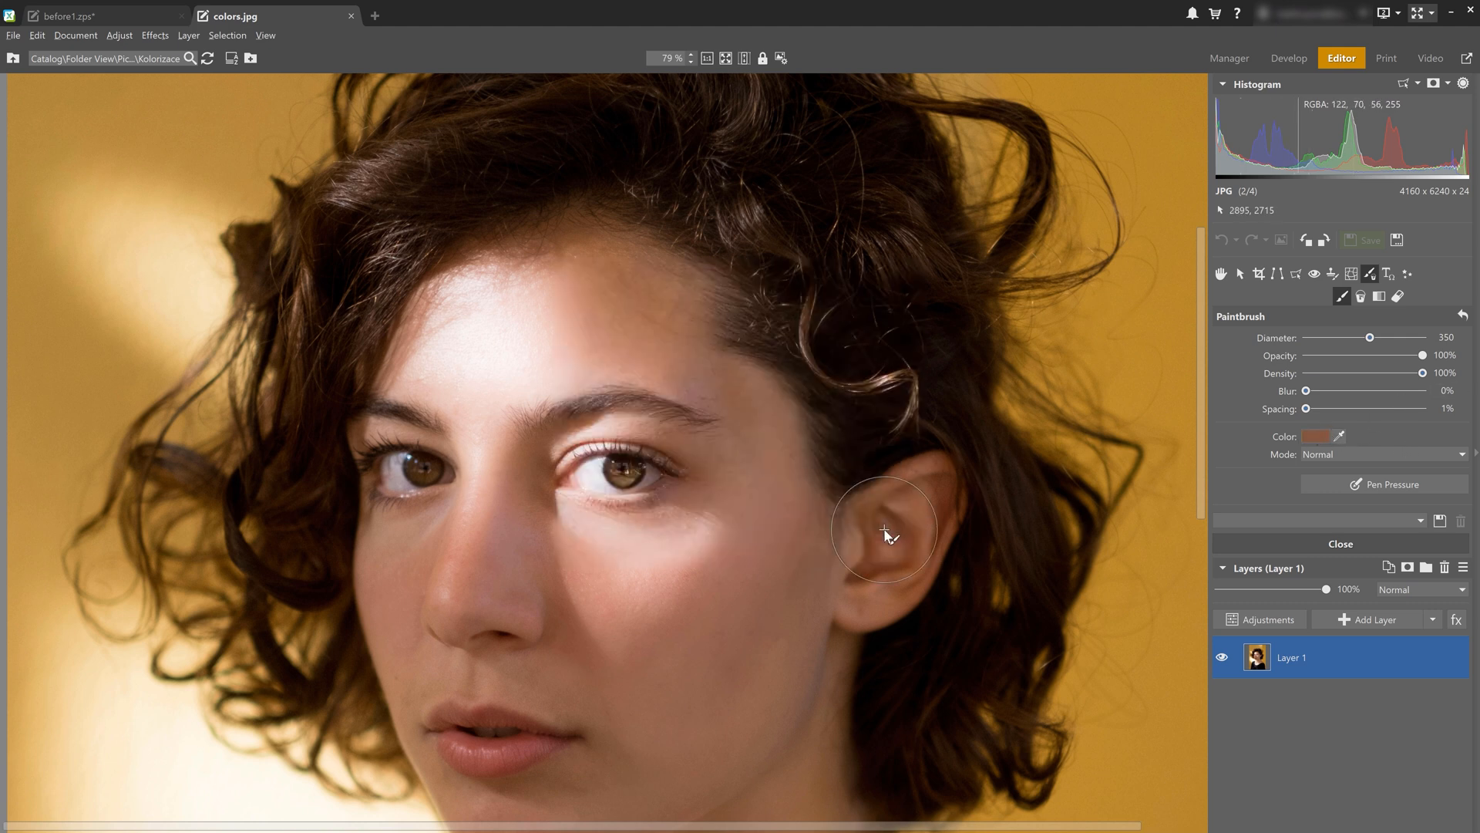
# In before1.zps, set the gradient map's dark end to a saved brown and its light end to the saved light pink
pyautogui.click(71, 15)
pyautogui.doubleClick(972, 407)
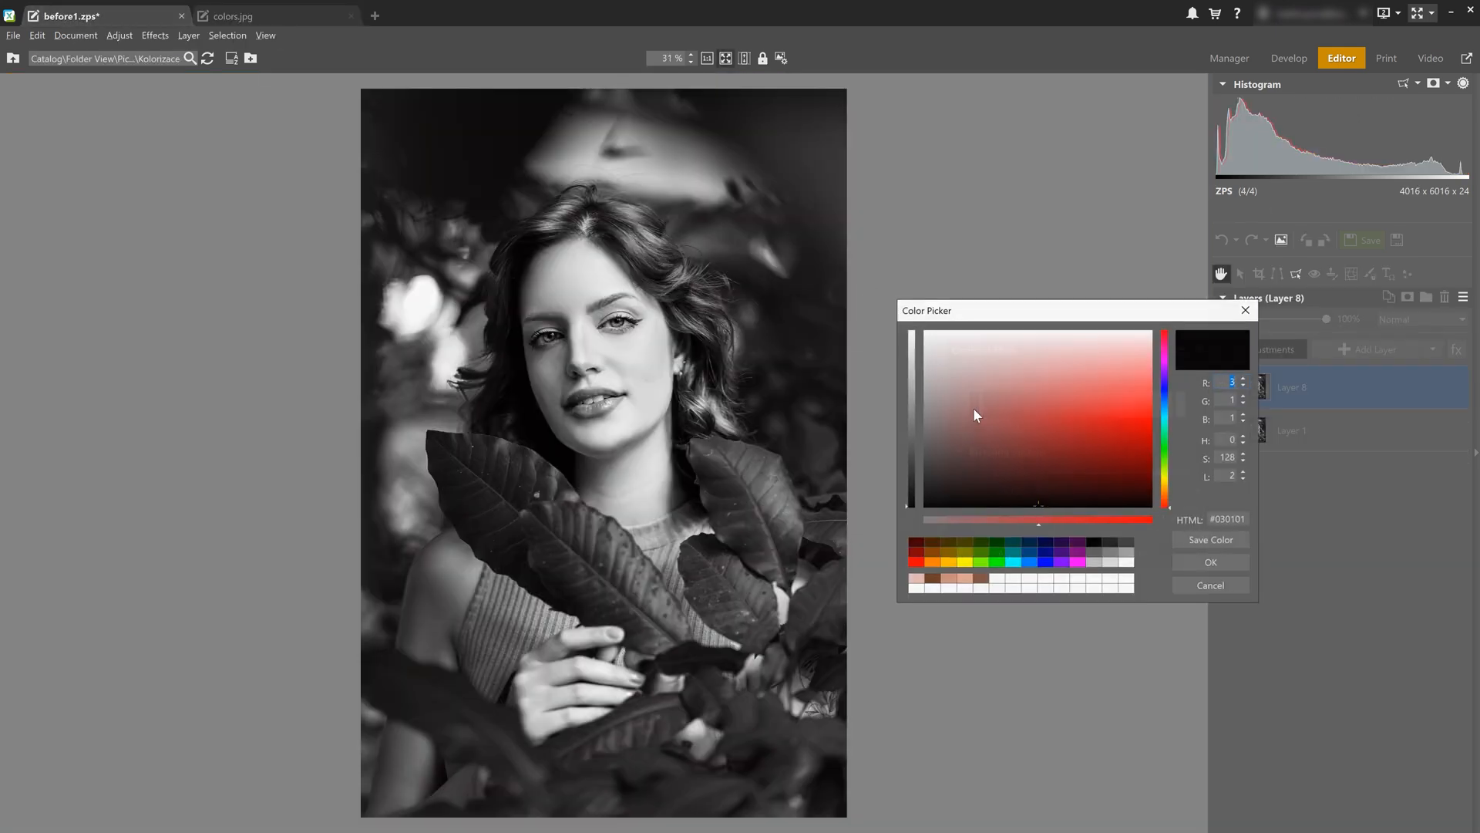
pyautogui.click(962, 587)
pyautogui.click(1201, 558)
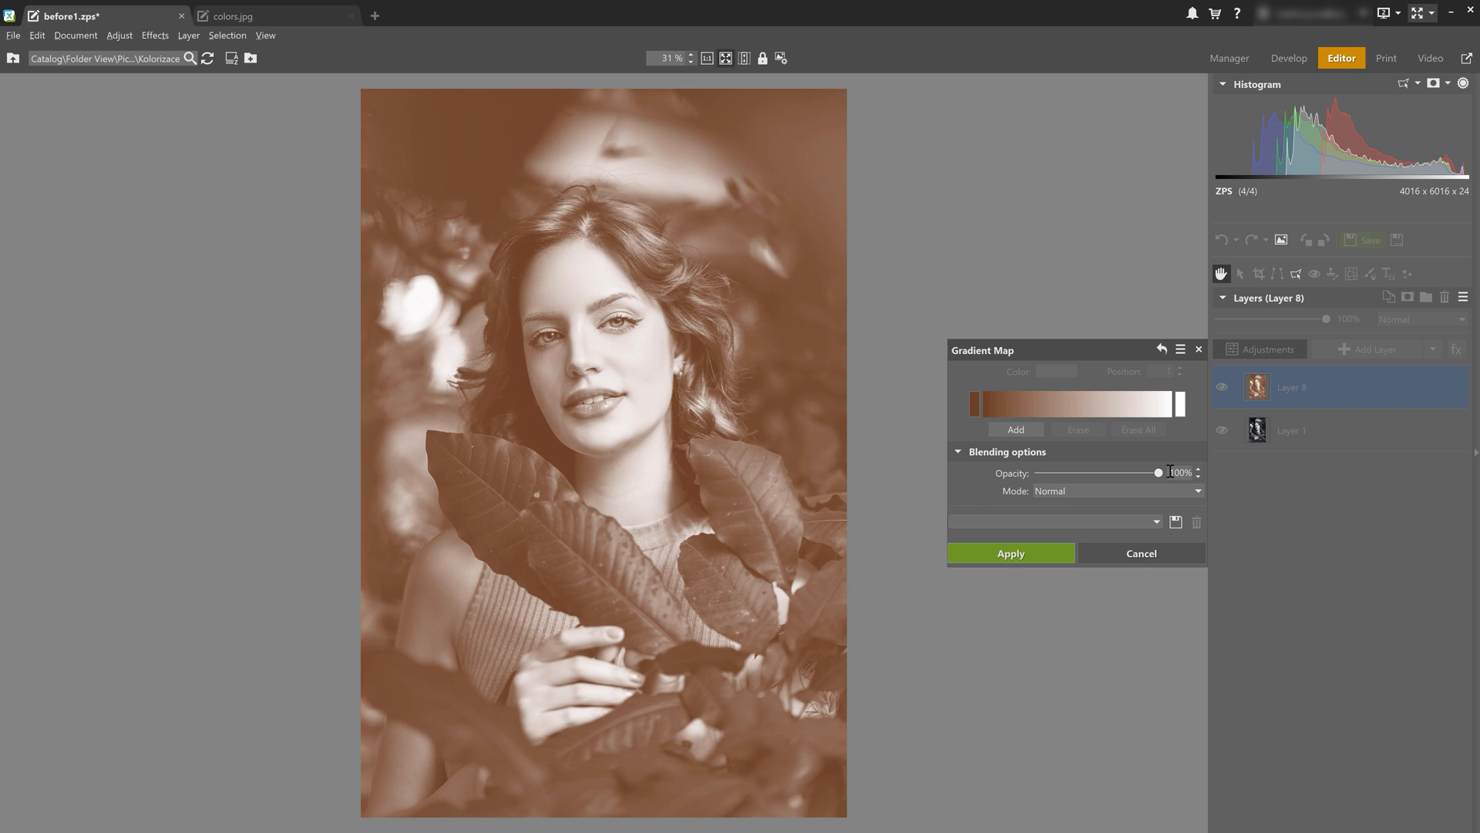
pyautogui.doubleClick(1181, 412)
pyautogui.click(923, 586)
pyautogui.click(1201, 559)
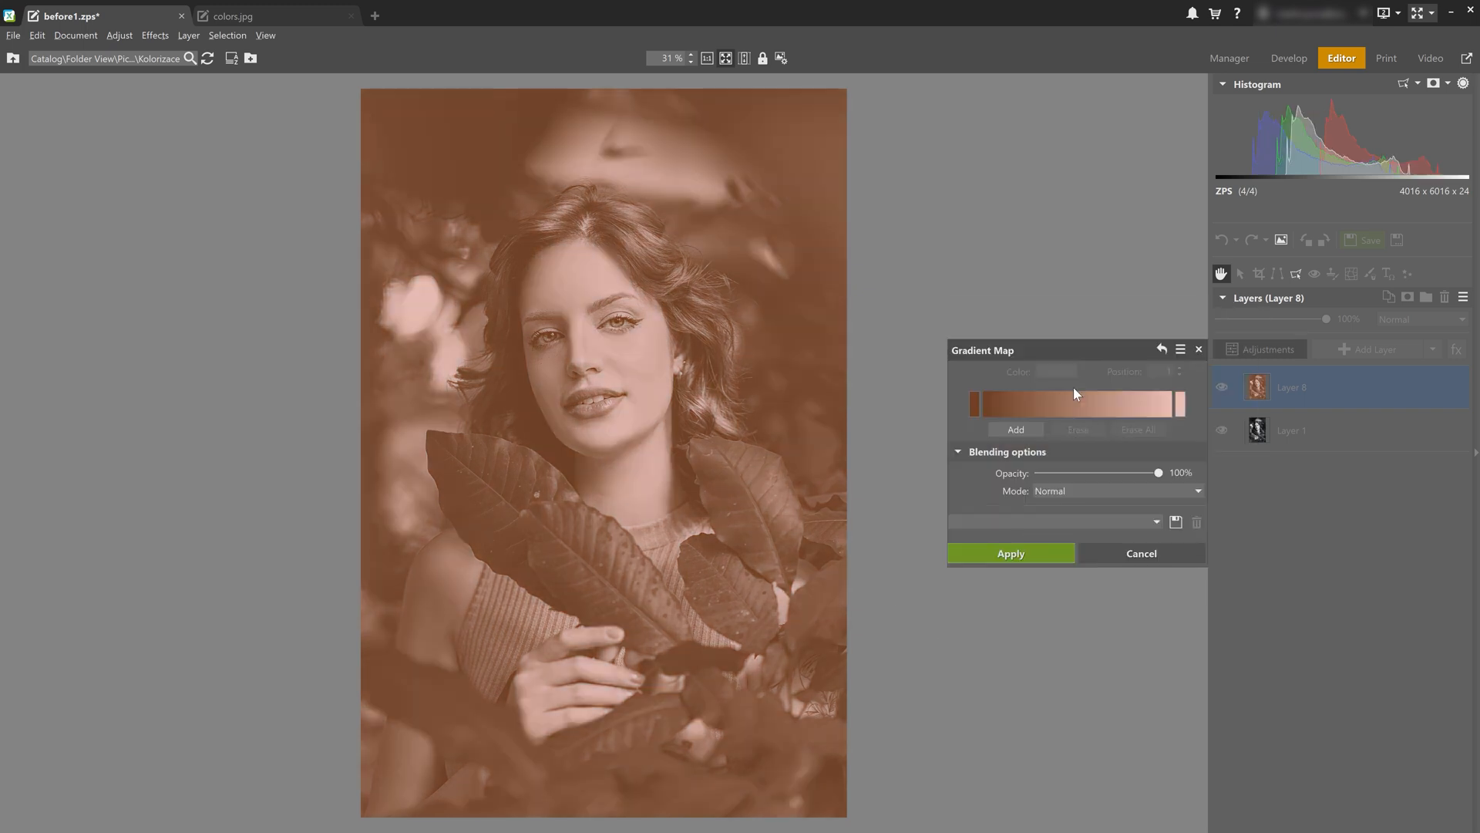
# Add three intermediate stops in saved skin tones to the gradient map, with the lightest-side stop at position 75
pyautogui.doubleClick(1074, 394)
pyautogui.doubleClick(951, 582)
pyautogui.doubleClick(1043, 409)
pyautogui.doubleClick(978, 583)
pyautogui.doubleClick(1133, 395)
pyautogui.click(948, 579)
pyautogui.click(1197, 560)
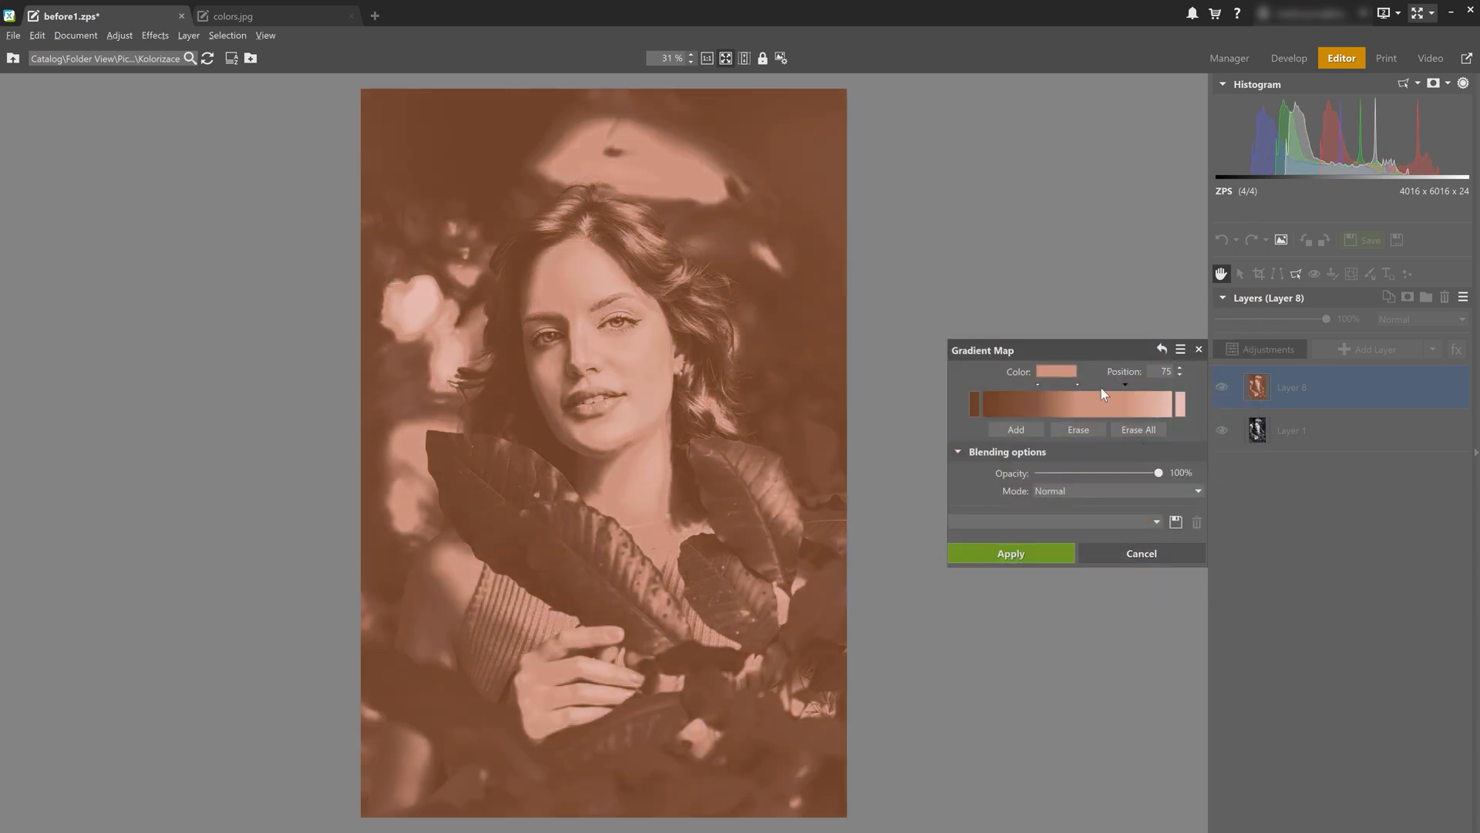
# Set the gradient map's blending mode to Color and apply the adjustment
pyautogui.click(1075, 491)
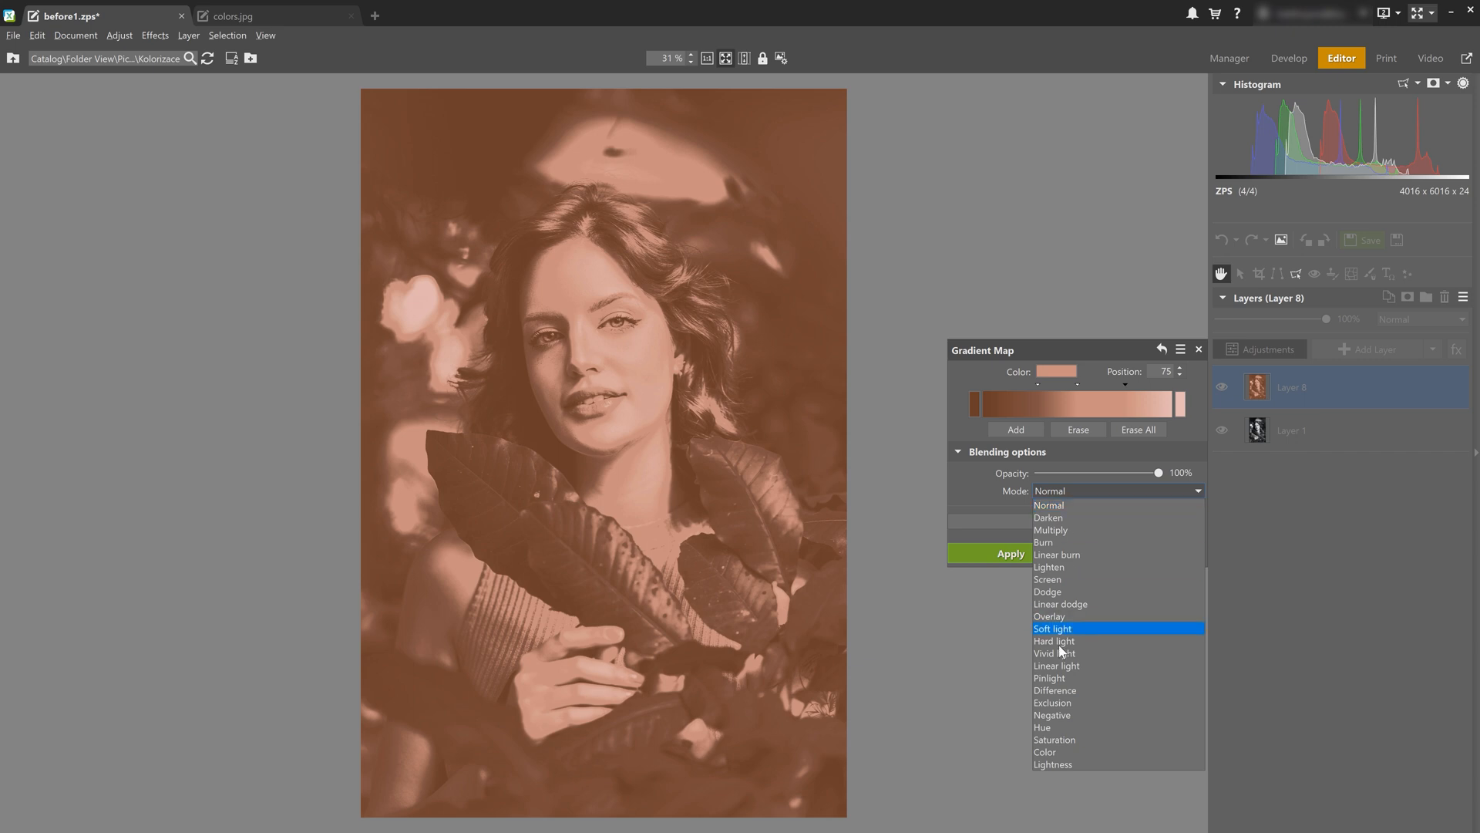
pyautogui.click(1058, 751)
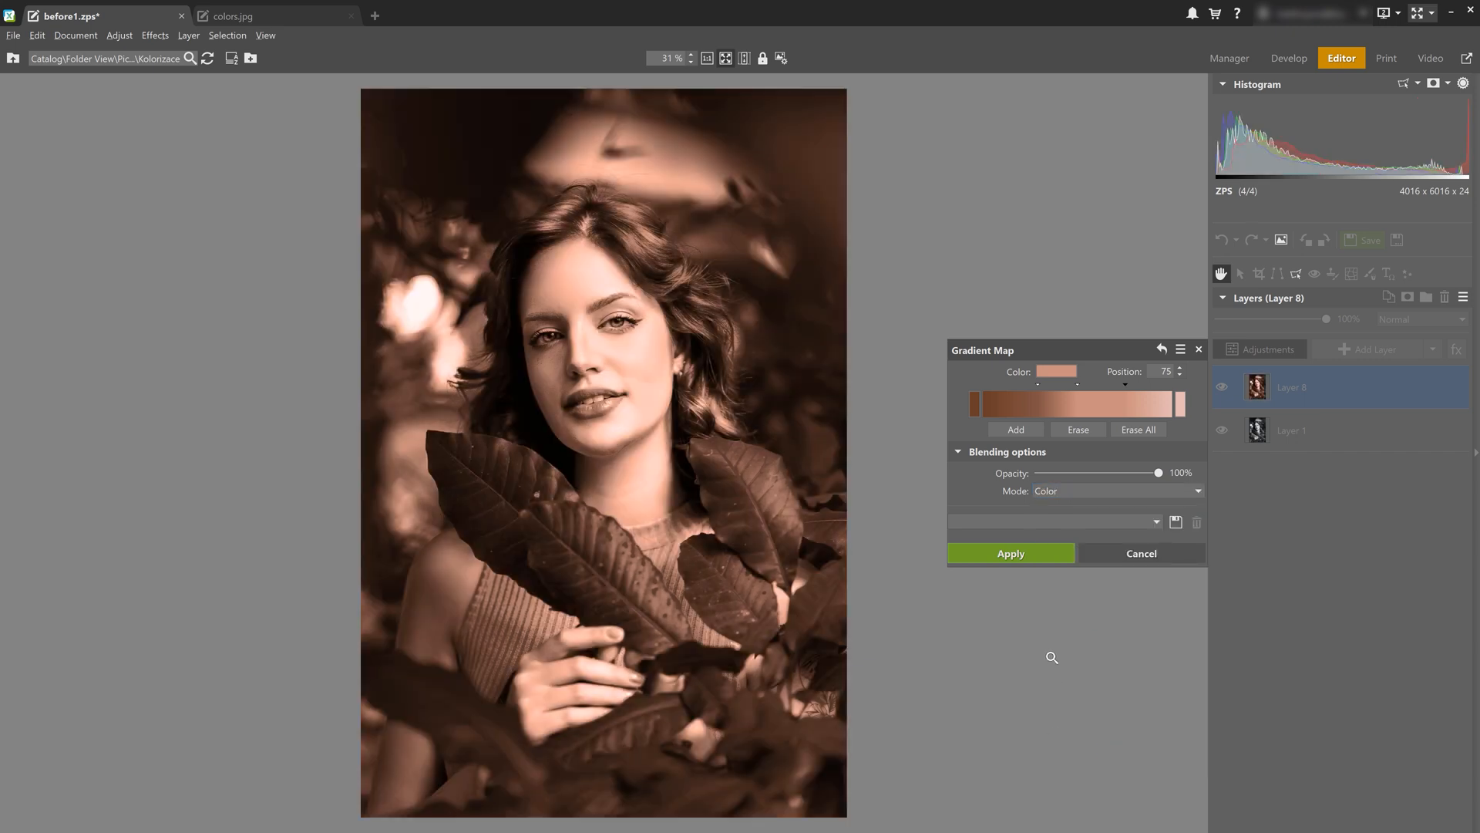
pyautogui.click(1048, 553)
# Rename the colorized layer to "skin" and add a fully black mask that hides it
pyautogui.doubleClick(1343, 387)
pyautogui.write('skin')
pyautogui.press('Return')
pyautogui.rightClick(1343, 387)
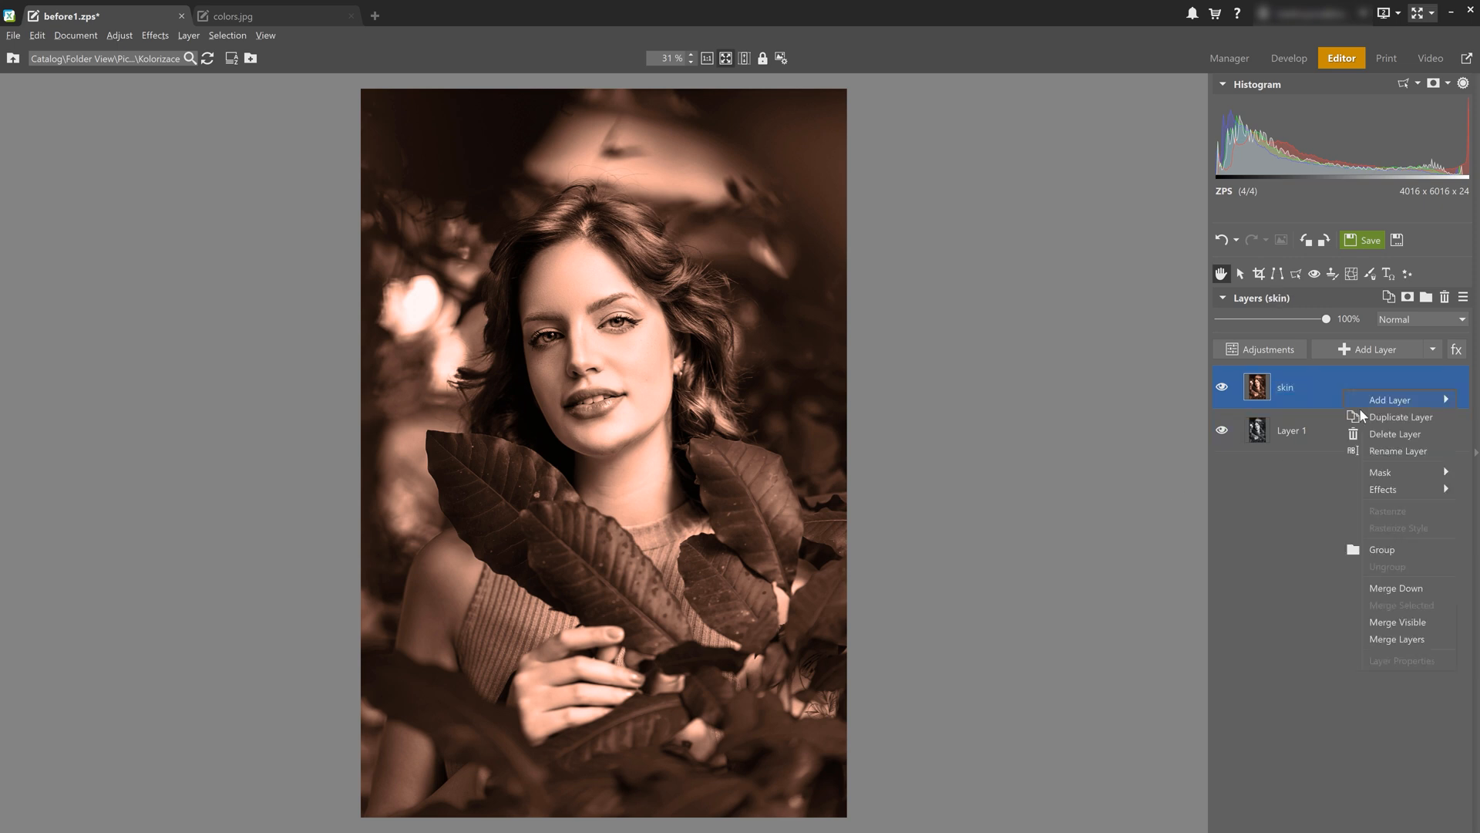
pyautogui.moveTo(1386, 472)
pyautogui.click(1251, 501)
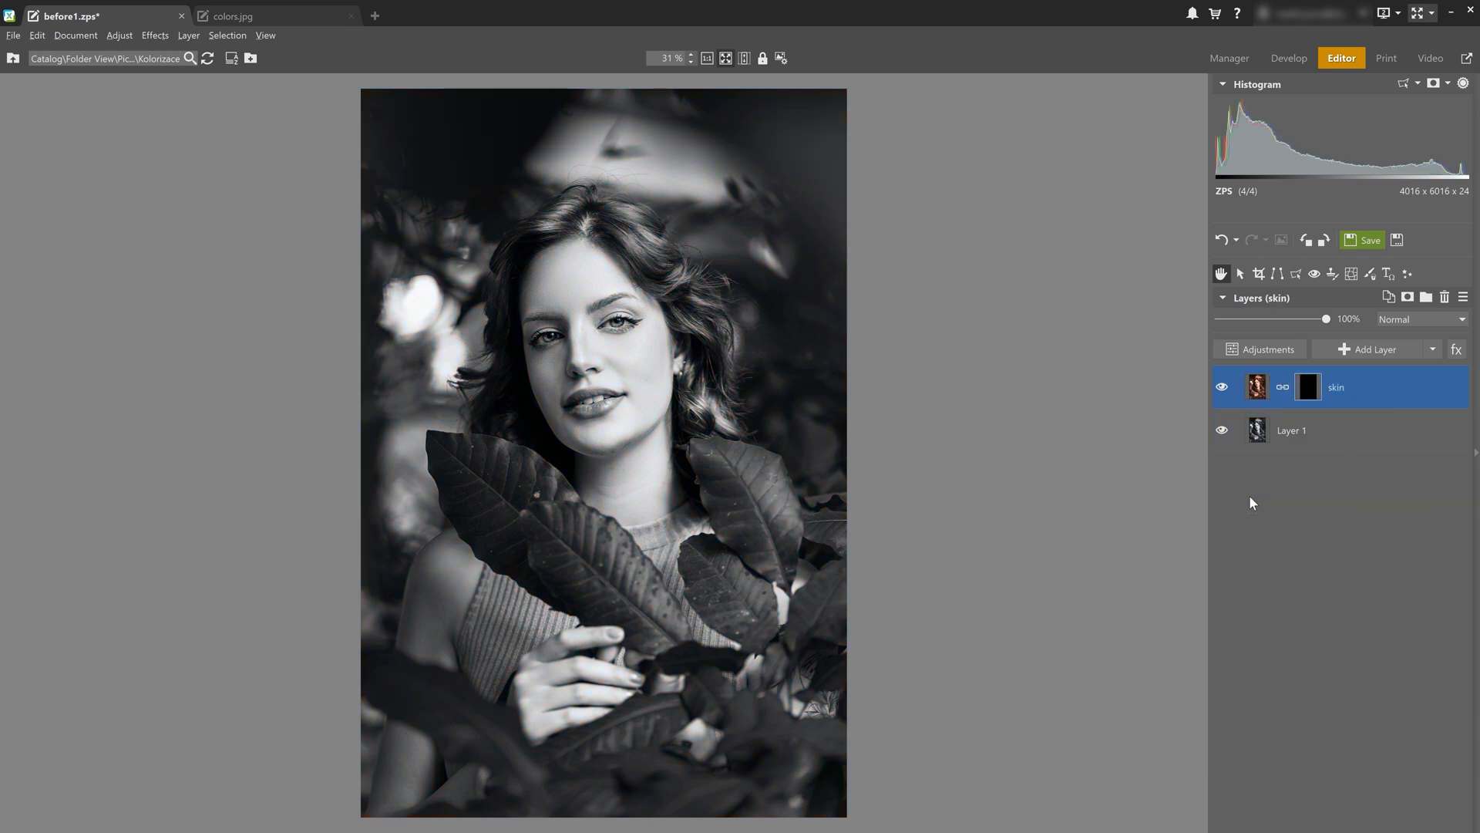
# Begin revealing the forehead on the skin mask with a white Paintbrush and set the brush blur to 77%
pyautogui.press('b')
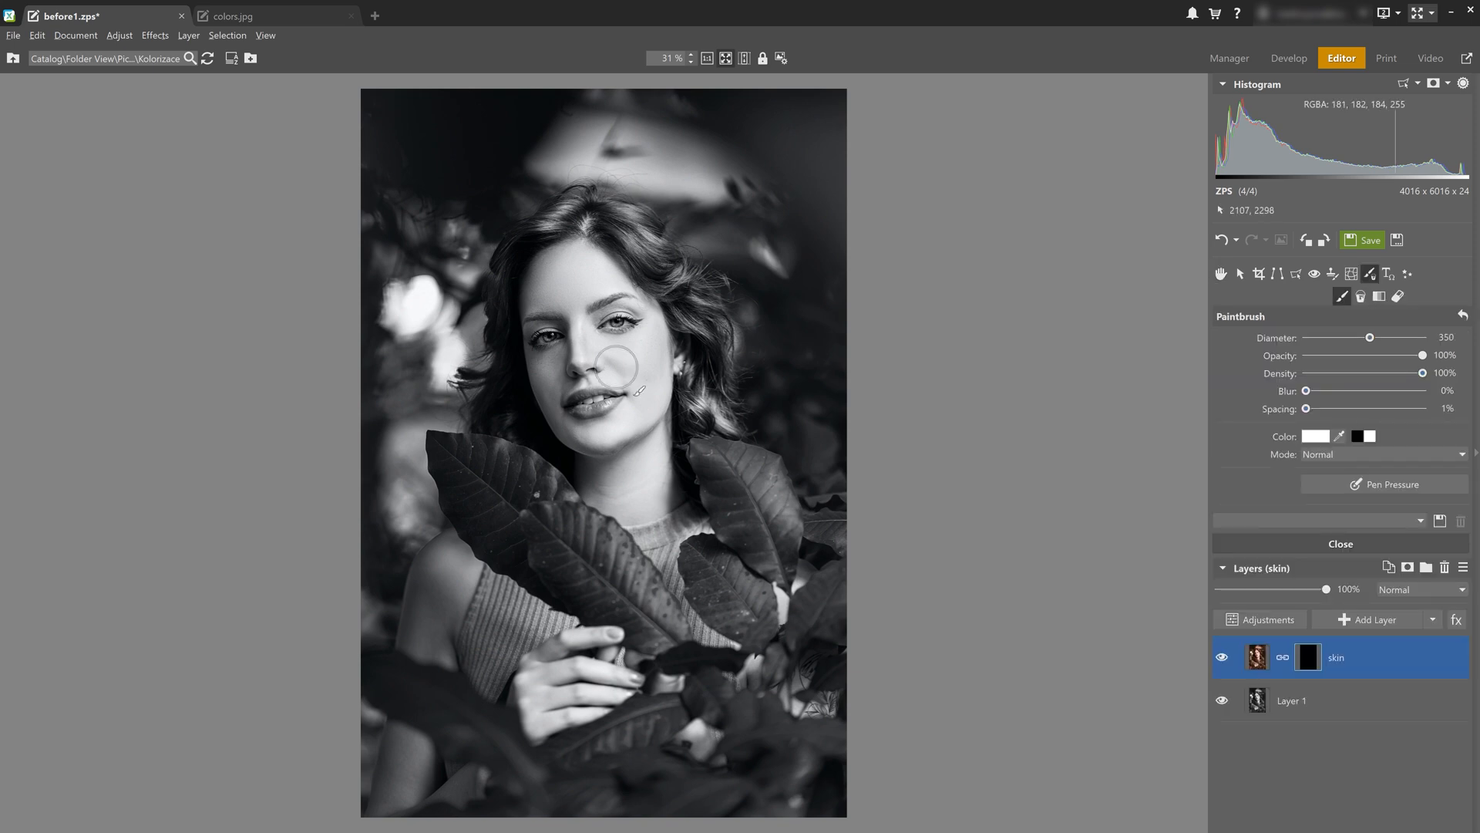
pyautogui.scroll(5, 557, 291)
pyautogui.moveTo(528, 386); pyautogui.dragTo(523, 414)
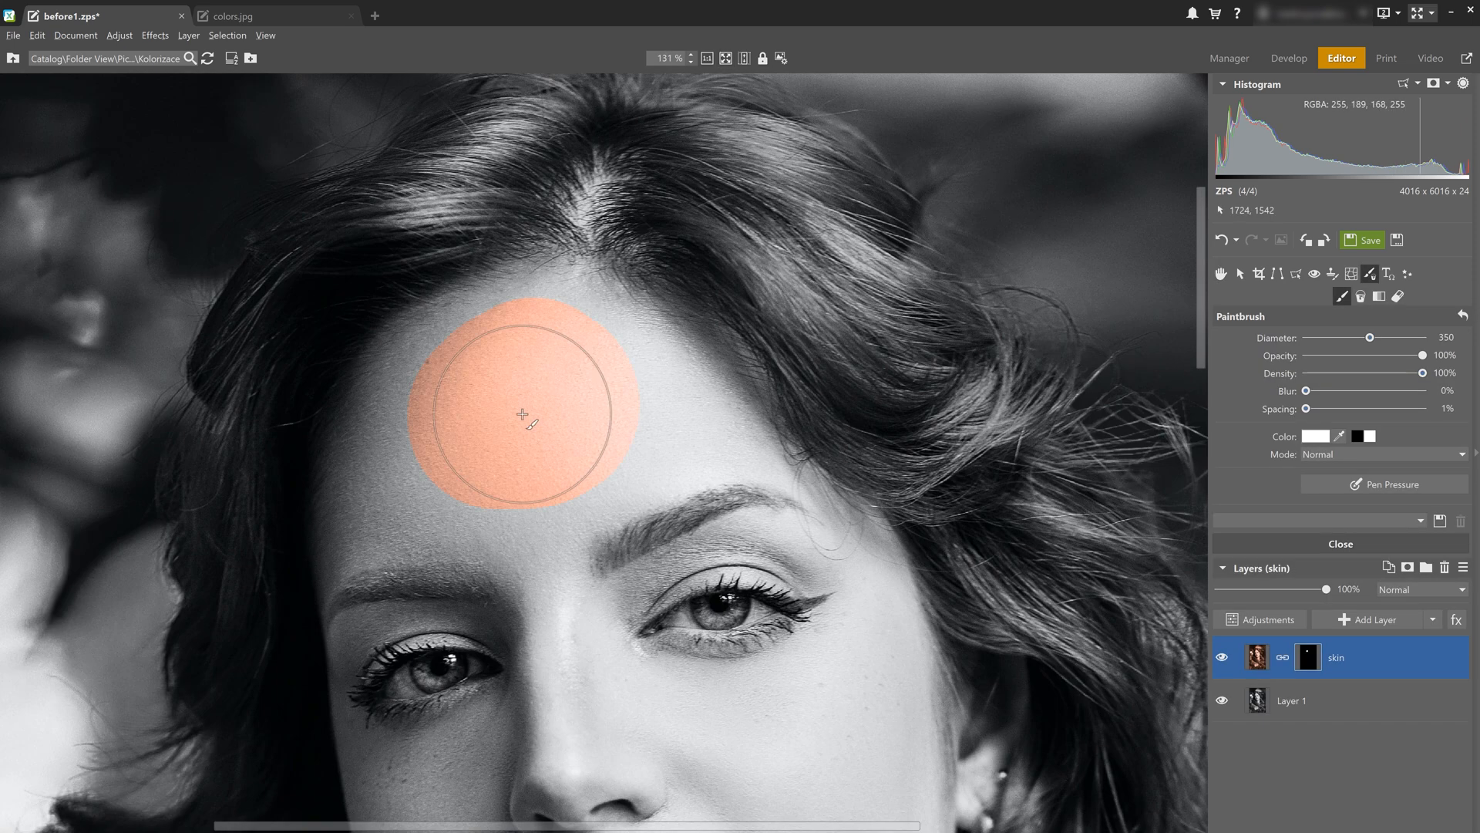
pyautogui.click(1395, 391)
# Paint the rest of the forehead into the skin mask, reducing the brush diameter to 90 along the hairline and eyebrows
pyautogui.moveTo(556, 400); pyautogui.dragTo(478, 439)
pyautogui.press('[')
pyautogui.press('[')
pyautogui.press('[')
pyautogui.moveTo(513, 305)
pyautogui.mouseDown()
pyautogui.moveTo(439, 357)
pyautogui.moveTo(549, 574)
pyautogui.moveTo(677, 442)
pyautogui.moveTo(562, 314)
pyautogui.moveTo(586, 212)
pyautogui.mouseUp()
pyautogui.press('[')
pyautogui.press('[')
pyautogui.press('[')
pyautogui.press('[')
pyautogui.press('[')
pyautogui.moveTo(616, 344); pyautogui.dragTo(401, 178)
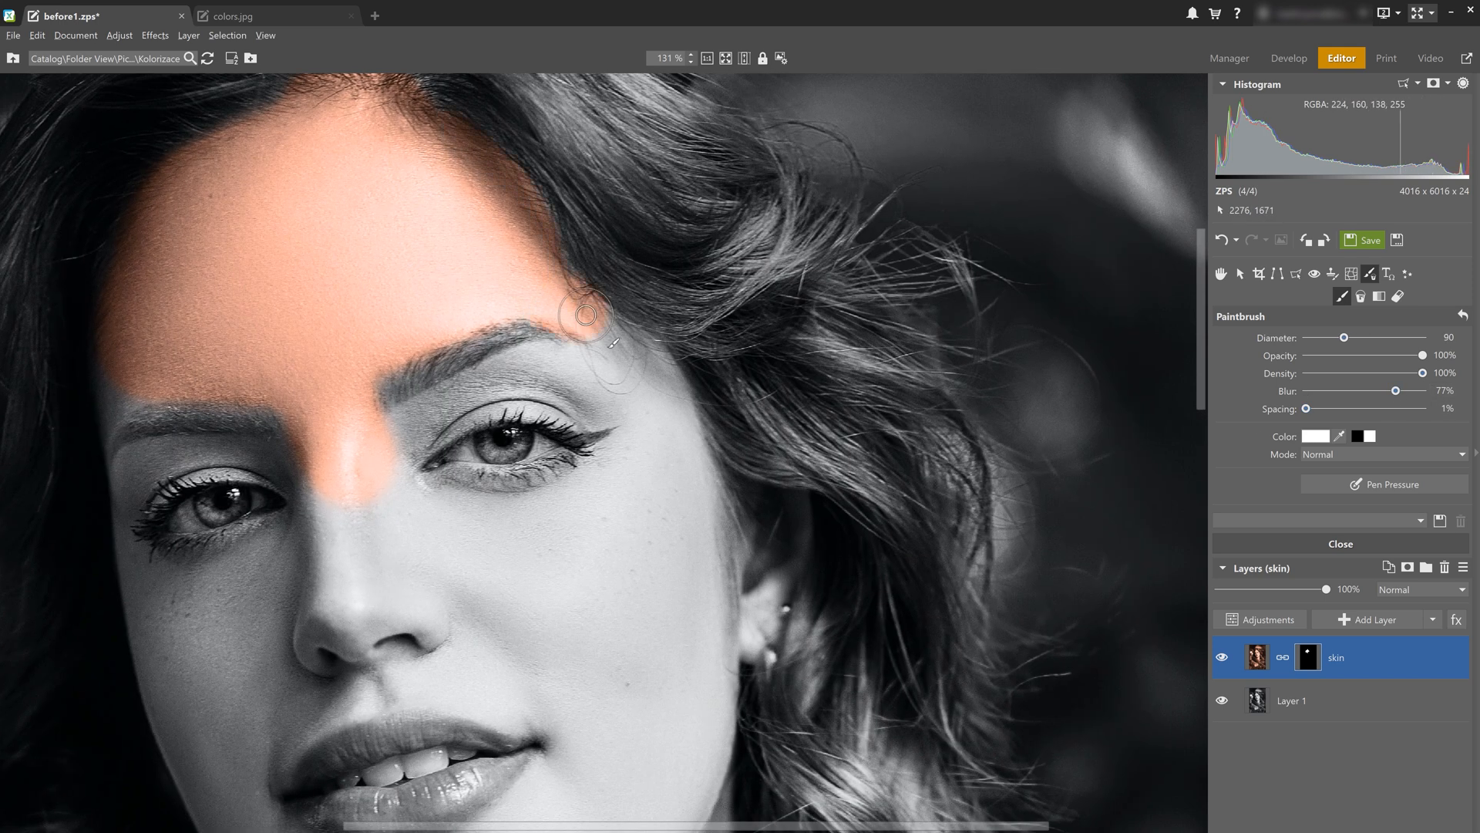
# Paint the temple and the skin around the eye into the skin mask
pyautogui.moveTo(571, 308); pyautogui.dragTo(670, 438)
pyautogui.scroll(2, 548, 388)
pyautogui.moveTo(586, 390)
pyautogui.mouseDown()
pyautogui.moveTo(315, 449)
pyautogui.moveTo(374, 591)
pyautogui.moveTo(612, 565)
pyautogui.moveTo(740, 503)
pyautogui.moveTo(643, 415)
pyautogui.mouseUp()
pyautogui.scroll(-2, 398, 672)
# Enlarge the brush and paint the nose and cheek into the skin mask
pyautogui.press(']')
pyautogui.press(']')
pyautogui.press(']')
pyautogui.press(']')
pyautogui.press(']')
pyautogui.press(']')
pyautogui.press(']')
pyautogui.press(']')
pyautogui.moveTo(354, 452)
pyautogui.mouseDown()
pyautogui.moveTo(435, 485)
pyautogui.moveTo(694, 403)
pyautogui.mouseUp()
# Paint the skin around the lips into the mask with a brush diameter of 60, leaving the lips and teeth out
pyautogui.press('[')
pyautogui.press('[')
pyautogui.press('[')
pyautogui.press('[')
pyautogui.press('[')
pyautogui.press('[')
pyautogui.press('[')
pyautogui.press('[')
pyautogui.press('[')
pyautogui.scroll(2, 703, 633)
pyautogui.moveTo(253, 415)
pyautogui.mouseDown()
pyautogui.moveTo(250, 608)
pyautogui.moveTo(519, 642)
pyautogui.moveTo(657, 549)
pyautogui.mouseUp()
pyautogui.press('x')
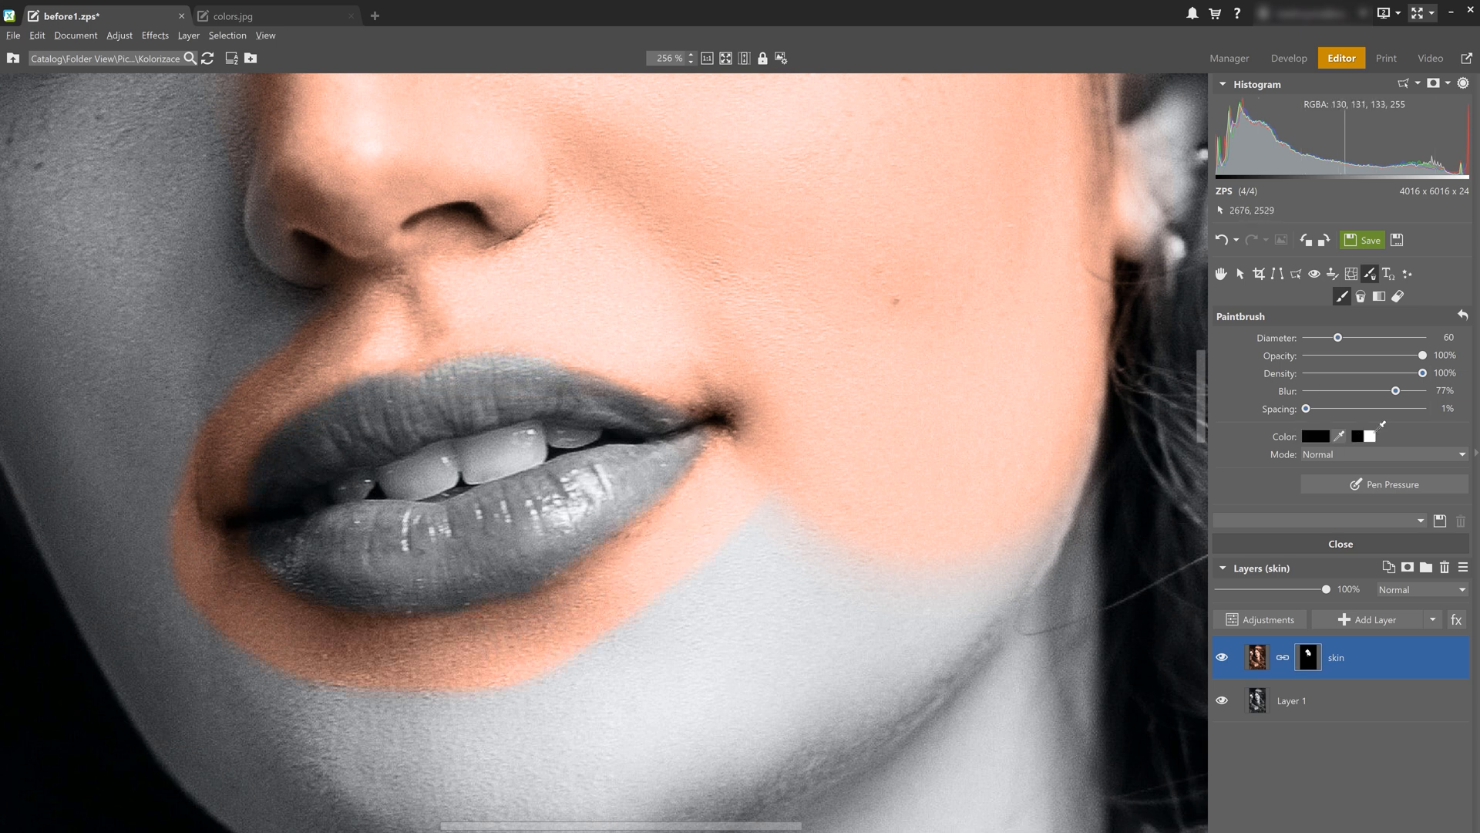
# Enlarge the white brush and paint the chin, jaw and neck into the skin mask
pyautogui.scroll(-3, 713, 589)
pyautogui.press('x')
pyautogui.press(']')
pyautogui.press(']')
pyautogui.press(']')
pyautogui.press(']')
pyautogui.press(']')
pyautogui.press(']')
pyautogui.press(']')
pyautogui.moveTo(849, 502); pyautogui.dragTo(779, 663)
pyautogui.moveTo(732, 626)
pyautogui.mouseDown()
pyautogui.moveTo(697, 291)
pyautogui.moveTo(628, 601)
pyautogui.moveTo(812, 275)
pyautogui.moveTo(720, 539)
pyautogui.mouseUp()
# Refine the neck edges with a brush diameter of 100, masking spill in black and painting skin in white down to the collar
pyautogui.scroll(3, 888, 378)
pyautogui.press('[')
pyautogui.press('[')
pyautogui.press('[')
pyautogui.press('[')
pyautogui.press('[')
pyautogui.press('x')
pyautogui.moveTo(944, 364); pyautogui.dragTo(976, 565)
pyautogui.press('x')
pyautogui.moveTo(775, 663); pyautogui.dragTo(694, 86)
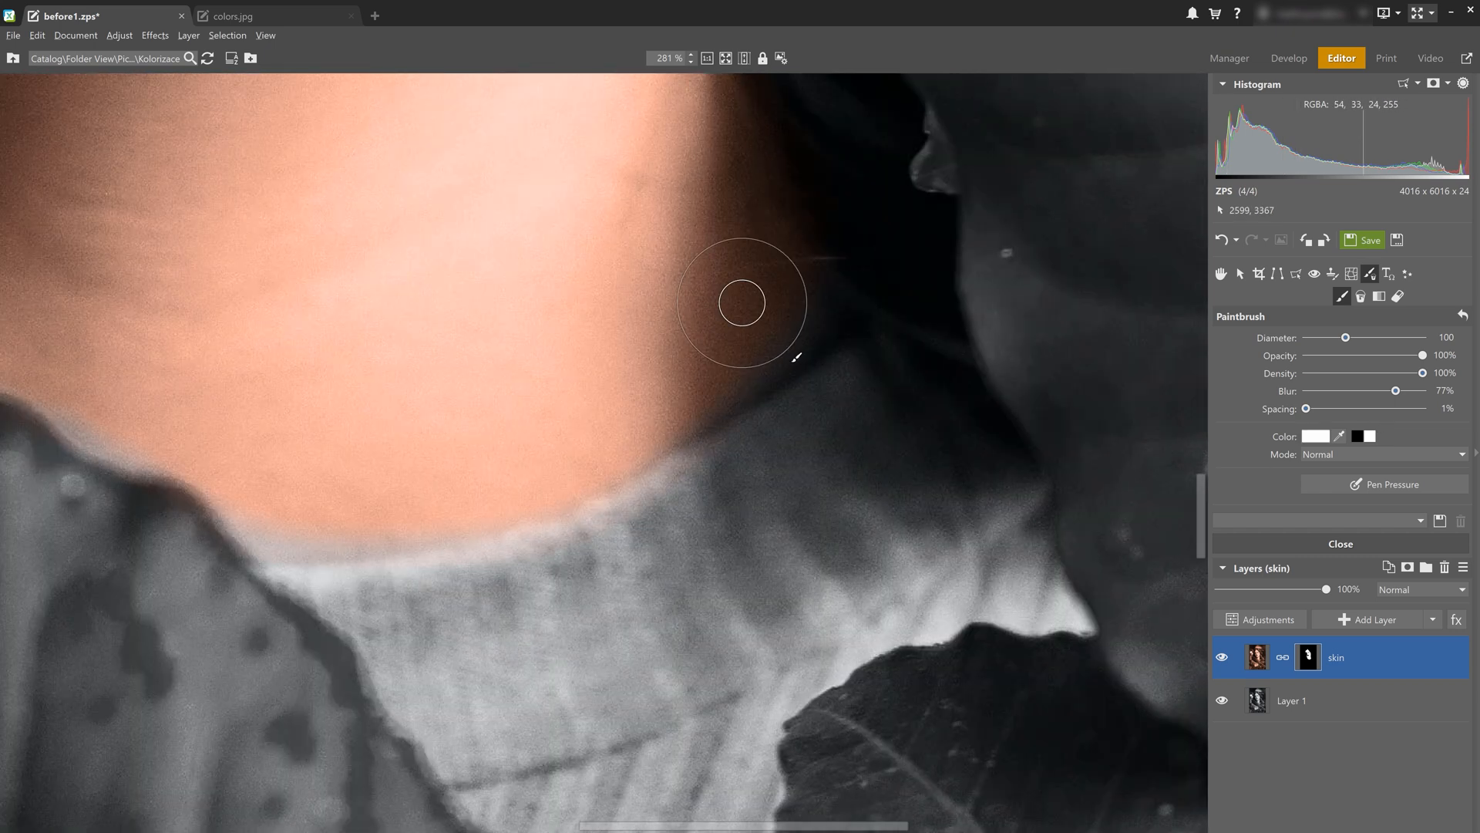
pyautogui.moveTo(470, 339); pyautogui.dragTo(902, 403)
# Paint the remaining uncolored skin of the face and neck into the skin mask
pyautogui.scroll(-4, 894, 515)
pyautogui.moveTo(543, 324)
pyautogui.mouseDown()
pyautogui.moveTo(766, 802)
pyautogui.moveTo(639, 832)
pyautogui.mouseUp()
pyautogui.moveTo(391, 313)
pyautogui.mouseDown()
pyautogui.moveTo(446, 406)
pyautogui.moveTo(578, 182)
pyautogui.moveTo(740, 510)
pyautogui.mouseUp()
pyautogui.moveTo(565, 376); pyautogui.dragTo(671, 351)
pyautogui.moveTo(547, 552); pyautogui.dragTo(555, 594)
pyautogui.moveTo(454, 93)
pyautogui.mouseDown()
pyautogui.moveTo(436, 358)
pyautogui.moveTo(412, 460)
pyautogui.moveTo(430, 552)
pyautogui.moveTo(790, 537)
pyautogui.moveTo(472, 587)
pyautogui.mouseUp()
# Paint the ear and fine edges of the face into the skin mask with a small brush, diameter 70
pyautogui.scroll(5, 427, 316)
pyautogui.press('[')
pyautogui.press('[')
pyautogui.press('[')
pyautogui.press('[')
pyautogui.press('[')
pyautogui.press('[')
pyautogui.press(']')
pyautogui.press(']')
pyautogui.press(']')
pyautogui.press(']')
pyautogui.press(']')
pyautogui.moveTo(461, 661); pyautogui.dragTo(476, 324)
pyautogui.moveTo(477, 324)
pyautogui.mouseDown()
pyautogui.moveTo(541, 455)
pyautogui.moveTo(682, 504)
pyautogui.moveTo(531, 219)
pyautogui.moveTo(651, 394)
pyautogui.moveTo(623, 482)
pyautogui.mouseUp()
# Enlarge the brush and paint the bare shoulder and upper arm beside the leaf into the skin mask
pyautogui.scroll(-5, 605, 524)
pyautogui.scroll(4, 763, 524)
pyautogui.scroll(-5, 578, 517)
pyautogui.moveTo(536, 593); pyautogui.dragTo(670, 345)
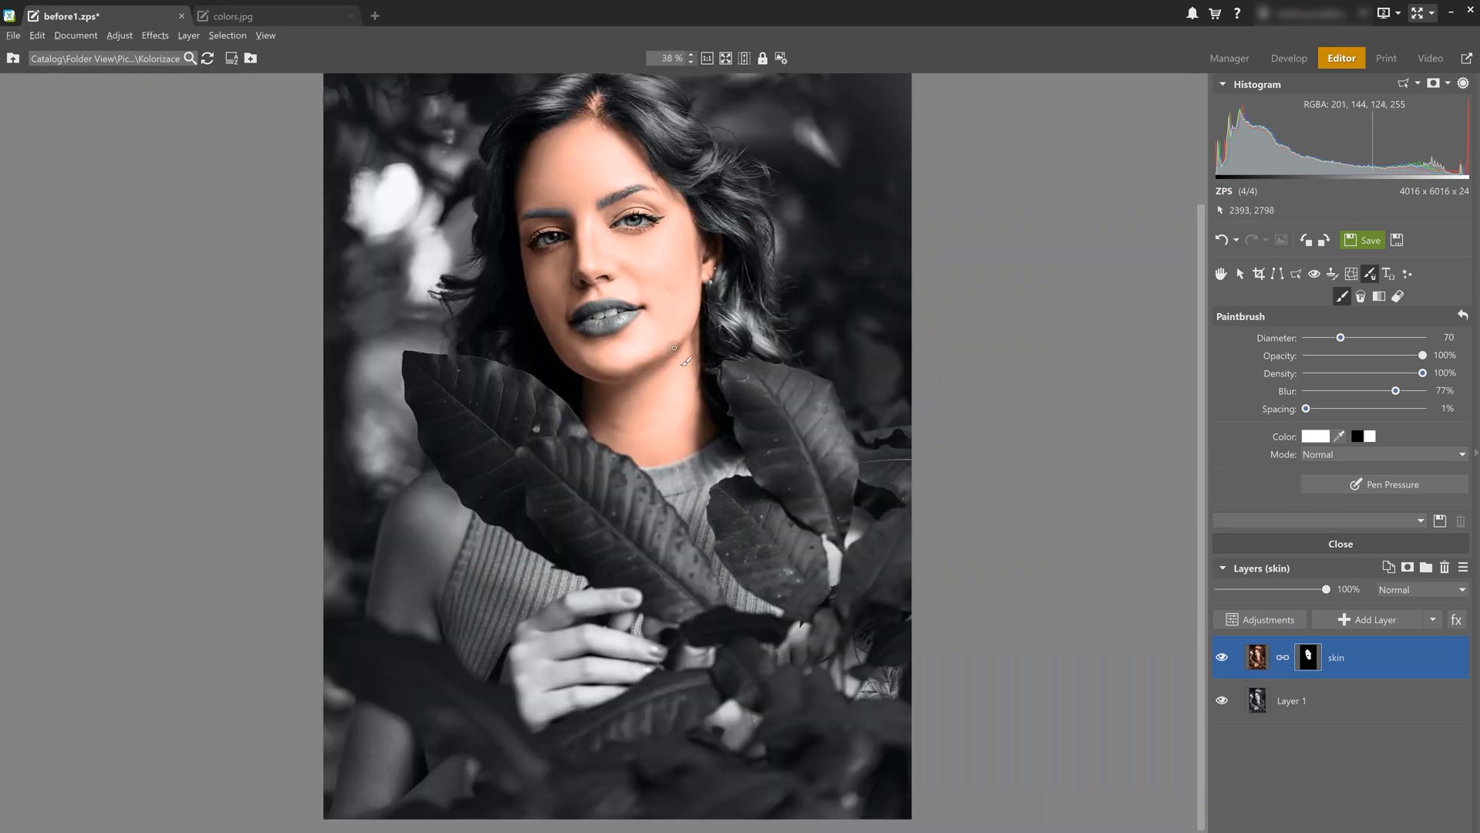
pyautogui.scroll(5, 386, 518)
pyautogui.press(']')
pyautogui.press(']')
pyautogui.press(']')
pyautogui.press(']')
pyautogui.press(']')
pyautogui.press(']')
pyautogui.press(']')
pyautogui.press(']')
pyautogui.moveTo(493, 493); pyautogui.dragTo(548, 535)
pyautogui.moveTo(463, 663); pyautogui.dragTo(578, 147)
pyautogui.moveTo(578, 147); pyautogui.dragTo(423, 716)
# Paint the top of the shoulder up to the leaf and knit sleeve into the skin mask, reducing the brush diameter to 80
pyautogui.press('[')
pyautogui.press('[')
pyautogui.press('[')
pyautogui.press('[')
pyautogui.press('[')
pyautogui.press('[')
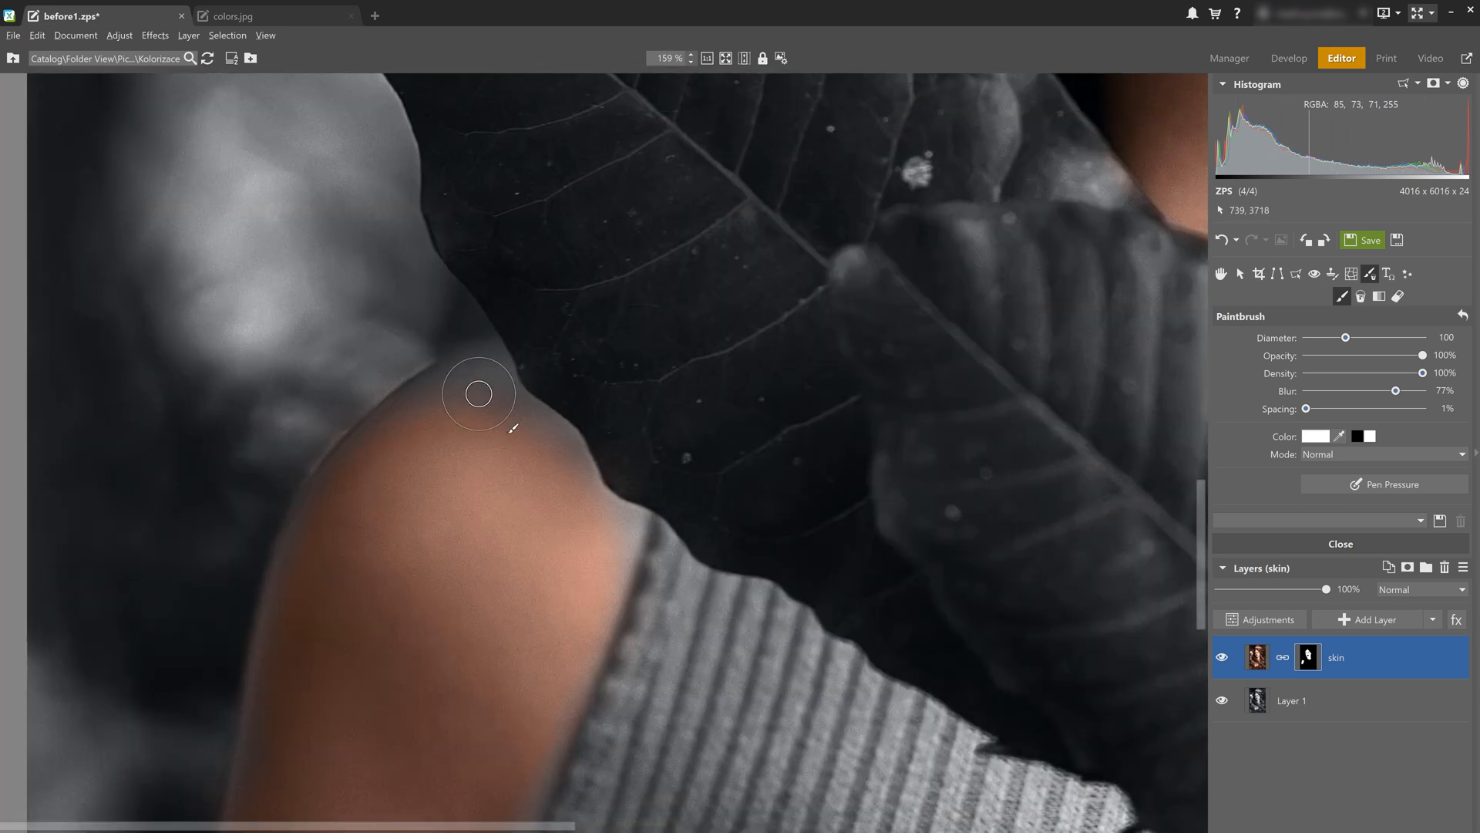
pyautogui.scroll(3, 494, 417)
pyautogui.press('[')
pyautogui.press('[')
pyautogui.moveTo(486, 350)
pyautogui.mouseDown()
pyautogui.moveTo(400, 421)
pyautogui.moveTo(524, 435)
pyautogui.moveTo(616, 514)
pyautogui.moveTo(723, 650)
pyautogui.mouseUp()
pyautogui.moveTo(656, 740); pyautogui.dragTo(655, 306)
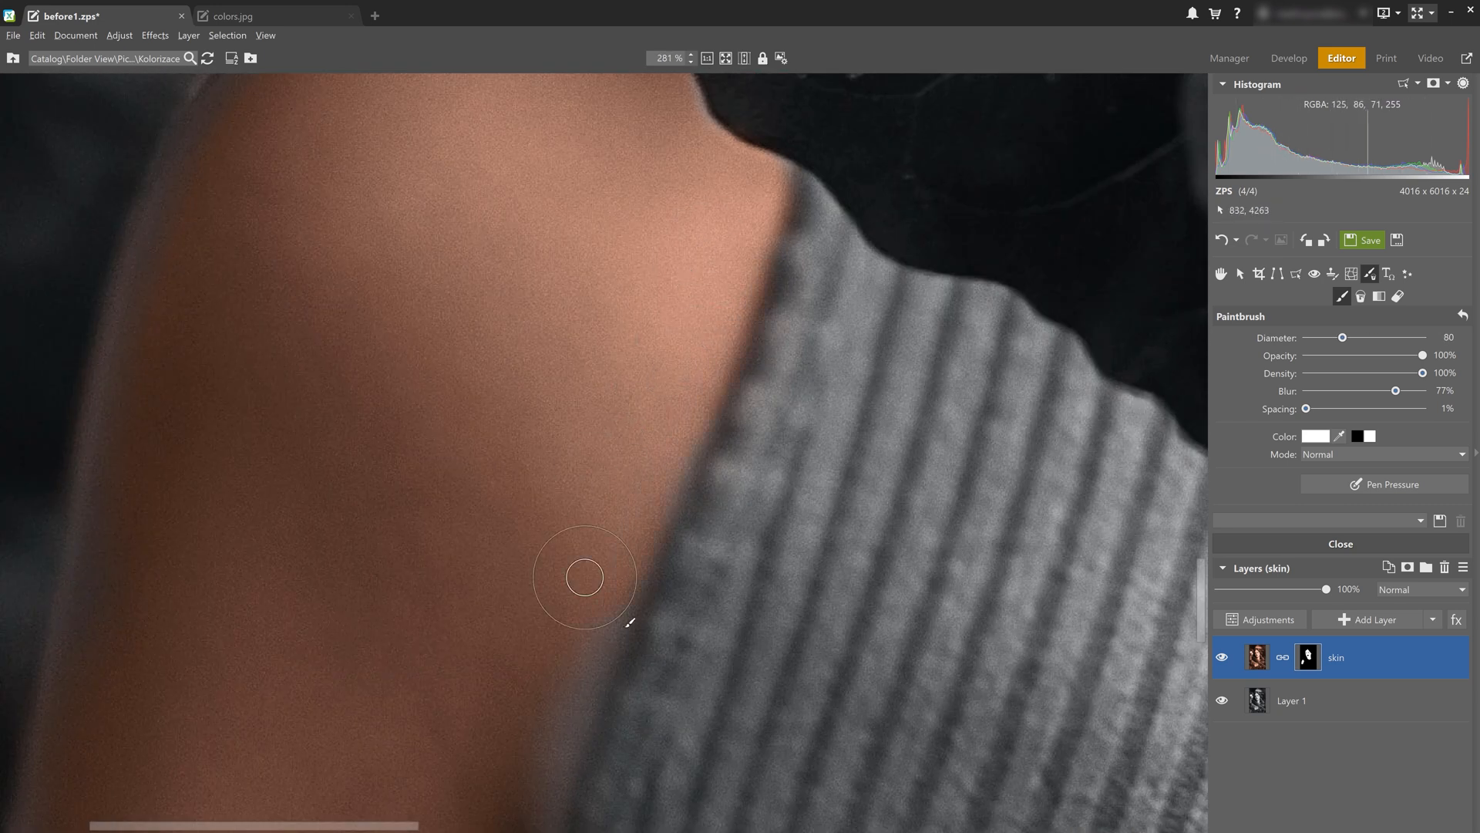
# Paint the edges of the upper arm down to its lower end above the dark leaves into the skin mask, brush diameter 80
pyautogui.moveTo(595, 489); pyautogui.dragTo(539, 656)
pyautogui.moveTo(463, 802); pyautogui.dragTo(498, 433)
pyautogui.moveTo(292, 139); pyautogui.dragTo(747, 724)
pyautogui.moveTo(637, 631); pyautogui.dragTo(408, 290)
pyautogui.click(1358, 436)
pyautogui.click(1370, 436)
pyautogui.moveTo(431, 643)
pyautogui.mouseDown()
pyautogui.moveTo(743, 327)
pyautogui.moveTo(712, 273)
pyautogui.mouseUp()
pyautogui.moveTo(893, 549)
pyautogui.mouseDown()
pyautogui.moveTo(1033, 515)
pyautogui.moveTo(1041, 578)
pyautogui.mouseUp()
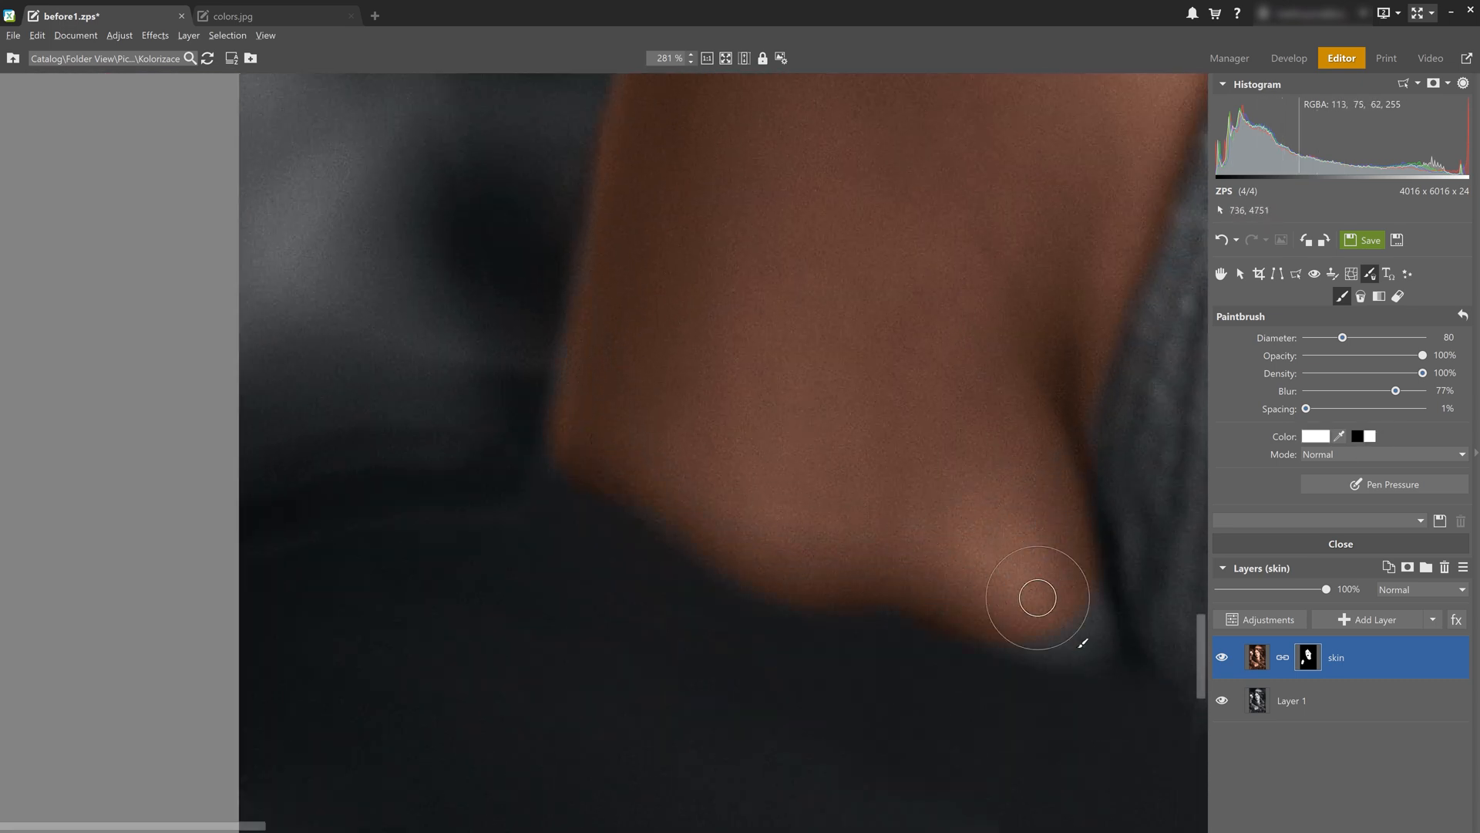
# Paint the lower arm and the small skin area beside it into the skin mask with a larger brush
pyautogui.scroll(-4, 1070, 619)
pyautogui.moveTo(885, 694); pyautogui.dragTo(598, 136)
pyautogui.scroll(2, 601, 231)
pyautogui.press(']')
pyautogui.press(']')
pyautogui.press(']')
pyautogui.press(']')
pyautogui.press(']')
pyautogui.press(']')
pyautogui.press(']')
pyautogui.moveTo(540, 370)
pyautogui.mouseDown()
pyautogui.moveTo(552, 611)
pyautogui.moveTo(527, 467)
pyautogui.mouseUp()
# Reduce the brush diameter to 60 and extend the skin mask to the lower arm's edges and the strip joining the two skin areas
pyautogui.press('[')
pyautogui.press('[')
pyautogui.press('[')
pyautogui.press('[')
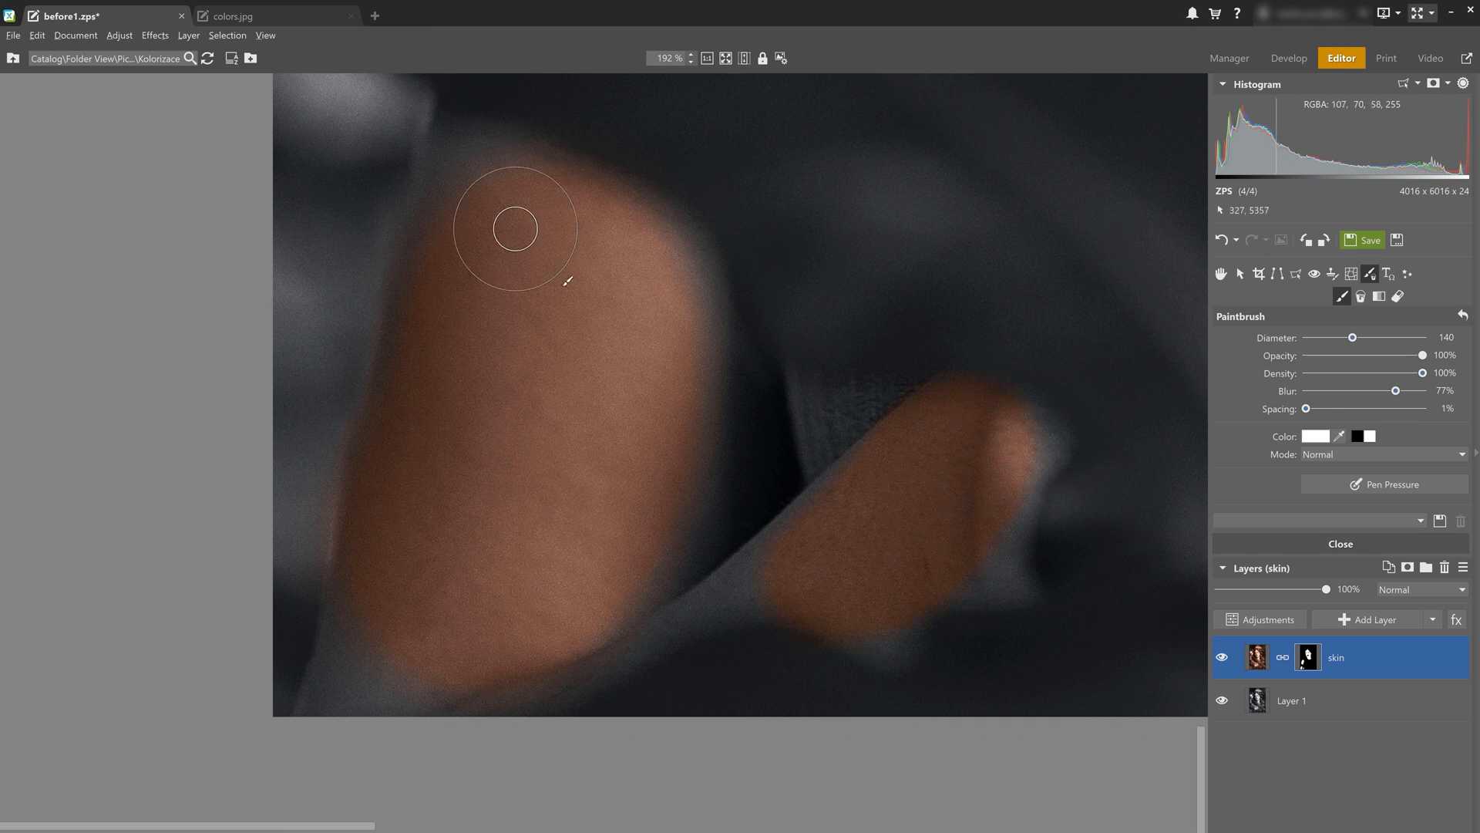
pyautogui.scroll(2, 489, 247)
pyautogui.press('[')
pyautogui.press('[')
pyautogui.press('[')
pyautogui.press('[')
pyautogui.moveTo(428, 620); pyautogui.dragTo(539, 145)
pyautogui.press('x')
pyautogui.click(1373, 431)
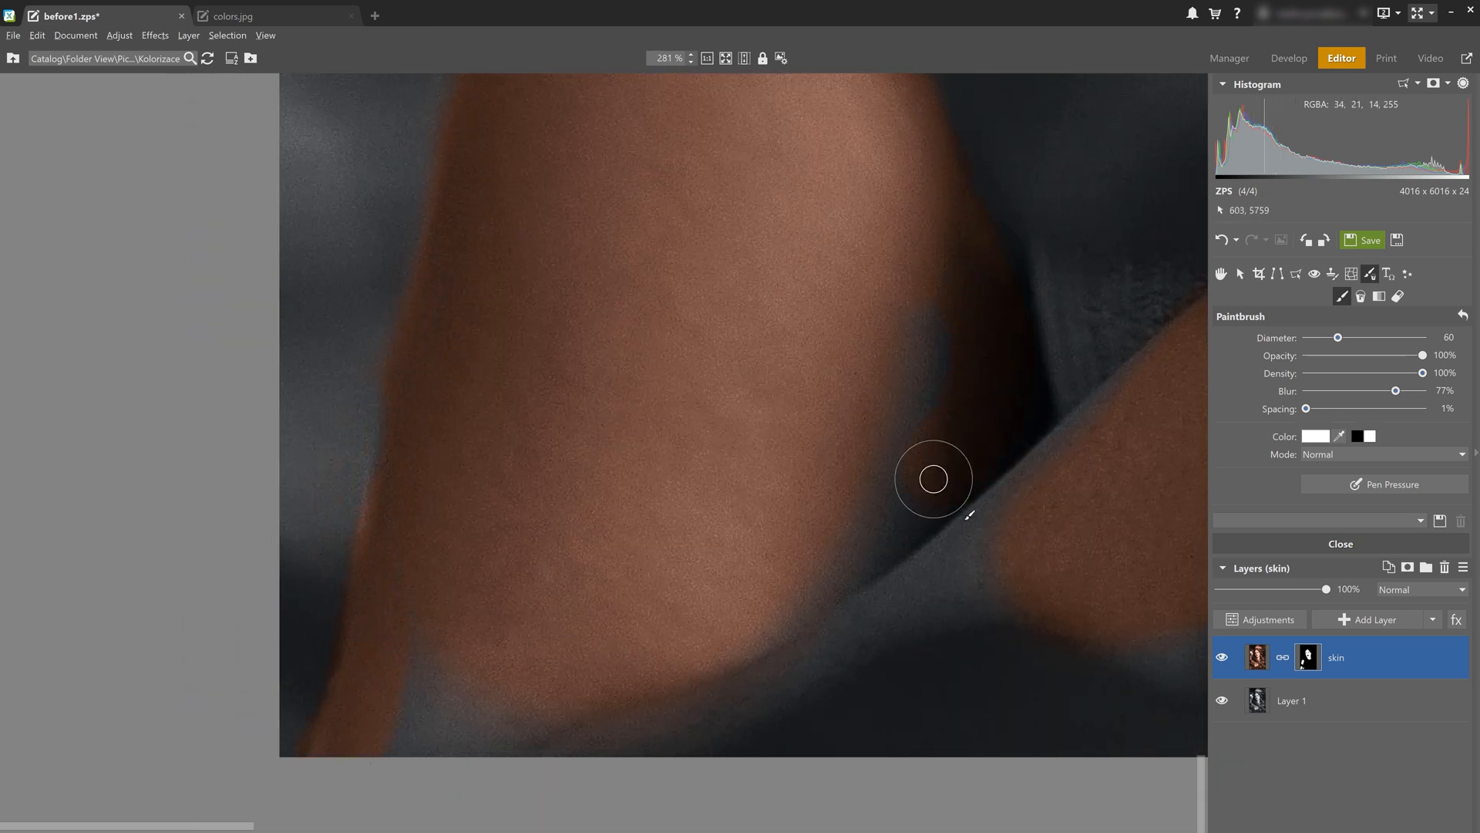
pyautogui.hscroll(5, 317, 581)
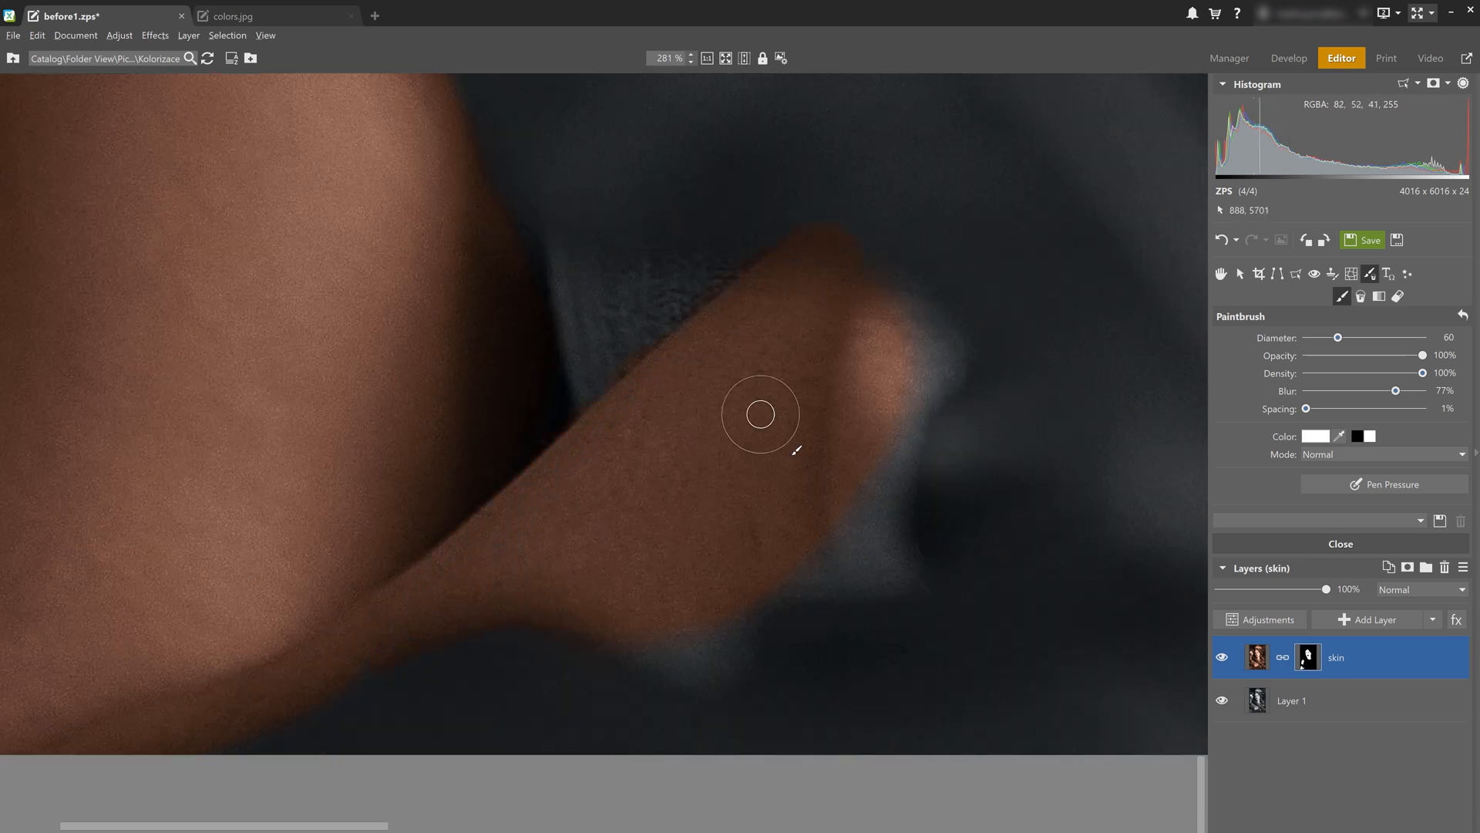
pyautogui.scroll(-5, 848, 540)
# Paint the hand and fingers resting on the sweater into the skin mask
pyautogui.scroll(4, 616, 548)
pyautogui.scroll(5, 522, 452)
pyautogui.moveTo(522, 453)
pyautogui.mouseDown()
pyautogui.moveTo(585, 443)
pyautogui.moveTo(558, 429)
pyautogui.mouseUp()
pyautogui.scroll(-3, 509, 424)
pyautogui.moveTo(459, 403)
pyautogui.mouseDown()
pyautogui.moveTo(437, 467)
pyautogui.moveTo(454, 591)
pyautogui.moveTo(495, 687)
pyautogui.moveTo(576, 630)
pyautogui.moveTo(750, 577)
pyautogui.moveTo(846, 491)
pyautogui.moveTo(700, 397)
pyautogui.moveTo(832, 441)
pyautogui.moveTo(874, 467)
pyautogui.mouseUp()
pyautogui.scroll(-2, 848, 432)
pyautogui.moveTo(798, 339); pyautogui.dragTo(769, 355)
pyautogui.moveTo(609, 293)
pyautogui.mouseDown()
pyautogui.moveTo(586, 330)
pyautogui.moveTo(515, 351)
pyautogui.moveTo(380, 561)
pyautogui.mouseUp()
# Mask color spill around the fingertips and leaf edge in black, brush diameter 45
pyautogui.press('x')
pyautogui.scroll(1, 865, 408)
pyautogui.scroll(-4, 814, 352)
pyautogui.moveTo(817, 369); pyautogui.dragTo(836, 383)
pyautogui.moveTo(931, 609); pyautogui.dragTo(945, 525)
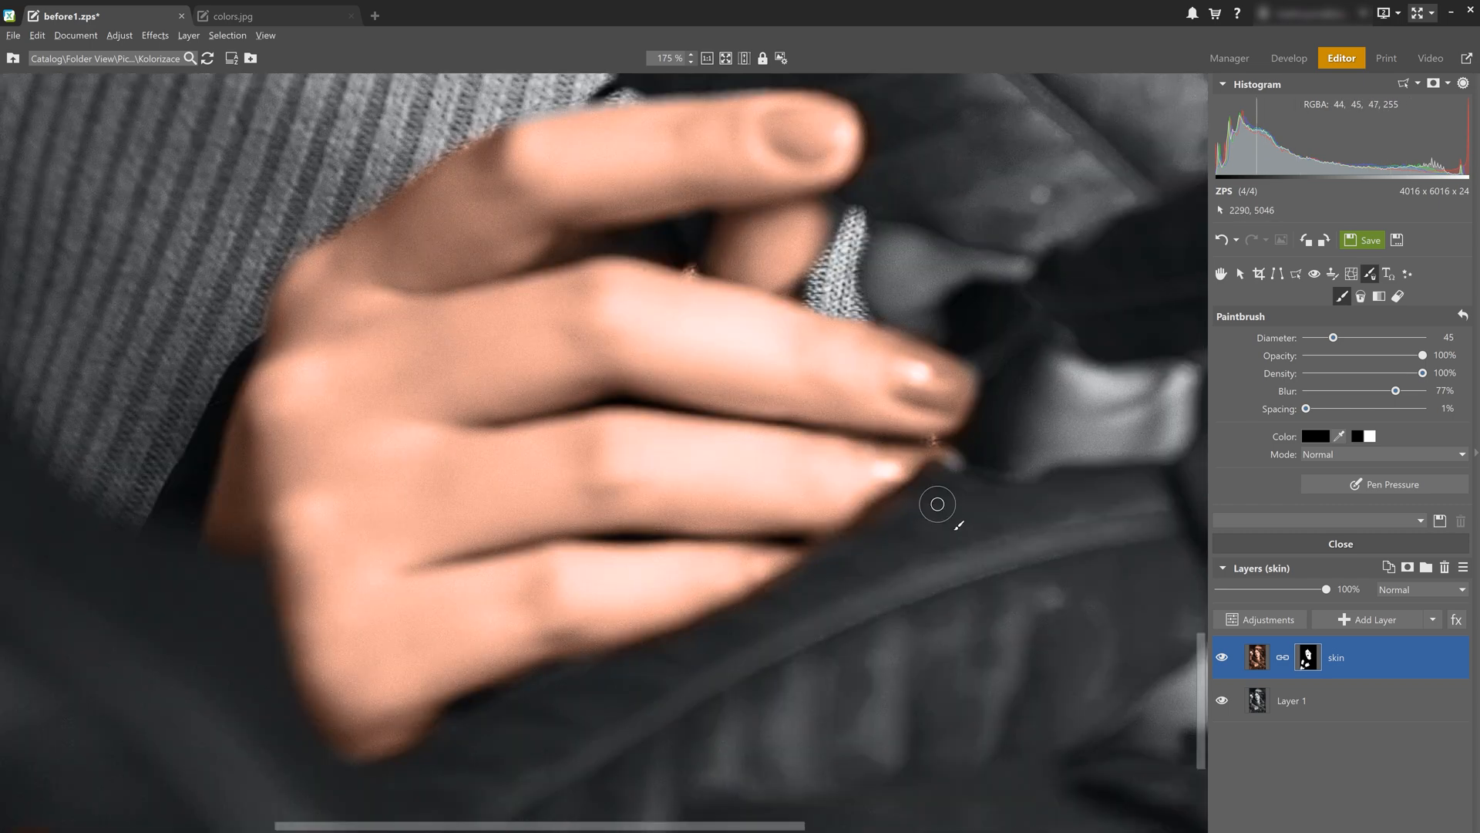
pyautogui.scroll(-2, 512, 743)
pyautogui.moveTo(733, 522); pyautogui.dragTo(770, 401)
pyautogui.scroll(3, 583, 361)
# Paint the skin patches between the leaves beside the fingertips into the skin mask in white
pyautogui.press('x')
pyautogui.moveTo(583, 361)
pyautogui.mouseDown()
pyautogui.moveTo(592, 386)
pyautogui.moveTo(654, 377)
pyautogui.mouseUp()
pyautogui.scroll(3, 671, 356)
pyautogui.scroll(-2, 582, 368)
pyautogui.moveTo(654, 377); pyautogui.dragTo(548, 281)
pyautogui.scroll(4, 562, 324)
pyautogui.moveTo(579, 455); pyautogui.dragTo(719, 451)
# Enlarge the brush and paint the remaining skin patches among the leaves below the hand into the skin mask
pyautogui.scroll(-6, 718, 462)
pyautogui.moveTo(713, 606); pyautogui.dragTo(515, 462)
pyautogui.scroll(4, 515, 463)
pyautogui.moveTo(620, 370)
pyautogui.mouseDown()
pyautogui.moveTo(524, 423)
pyautogui.moveTo(635, 390)
pyautogui.mouseUp()
pyautogui.scroll(-6, 736, 533)
pyautogui.scroll(4, 818, 563)
pyautogui.press(']')
pyautogui.press(']')
pyautogui.press(']')
pyautogui.moveTo(803, 581)
pyautogui.mouseDown()
pyautogui.moveTo(812, 478)
pyautogui.moveTo(815, 542)
pyautogui.mouseUp()
pyautogui.press('x')
pyautogui.press('x')
# Reduce the brush and paint the fingers of the second hand behind the leaves into the skin mask
pyautogui.scroll(3, 868, 258)
pyautogui.press('[')
pyautogui.press('[')
pyautogui.press('[')
pyautogui.press('[')
pyautogui.press('[')
pyautogui.press('[')
pyautogui.moveTo(835, 330)
pyautogui.mouseDown()
pyautogui.moveTo(917, 323)
pyautogui.moveTo(829, 419)
pyautogui.moveTo(774, 423)
pyautogui.moveTo(734, 516)
pyautogui.mouseUp()
pyautogui.click(564, 421)
pyautogui.moveTo(640, 393)
pyautogui.mouseDown()
pyautogui.moveTo(675, 253)
pyautogui.moveTo(481, 393)
pyautogui.mouseUp()
pyautogui.scroll(1, 674, 253)
pyautogui.moveTo(780, 312)
pyautogui.mouseDown()
pyautogui.moveTo(740, 326)
pyautogui.moveTo(571, 548)
pyautogui.mouseUp()
# Paint the tattooed skin of the second hand among the leaves into the skin mask with a larger brush, and reduce the diameter to 60
pyautogui.scroll(-2, 634, 382)
pyautogui.scroll(-3, 504, 422)
pyautogui.press(']')
pyautogui.press(']')
pyautogui.press(']')
pyautogui.press(']')
pyautogui.press(']')
pyautogui.press(']')
pyautogui.moveTo(489, 377)
pyautogui.mouseDown()
pyautogui.moveTo(453, 430)
pyautogui.moveTo(451, 397)
pyautogui.mouseUp()
pyautogui.scroll(5, 436, 384)
pyautogui.press('[')
pyautogui.press('[')
pyautogui.press('[')
pyautogui.press('[')
pyautogui.press('[')
pyautogui.press('[')
pyautogui.press('[')
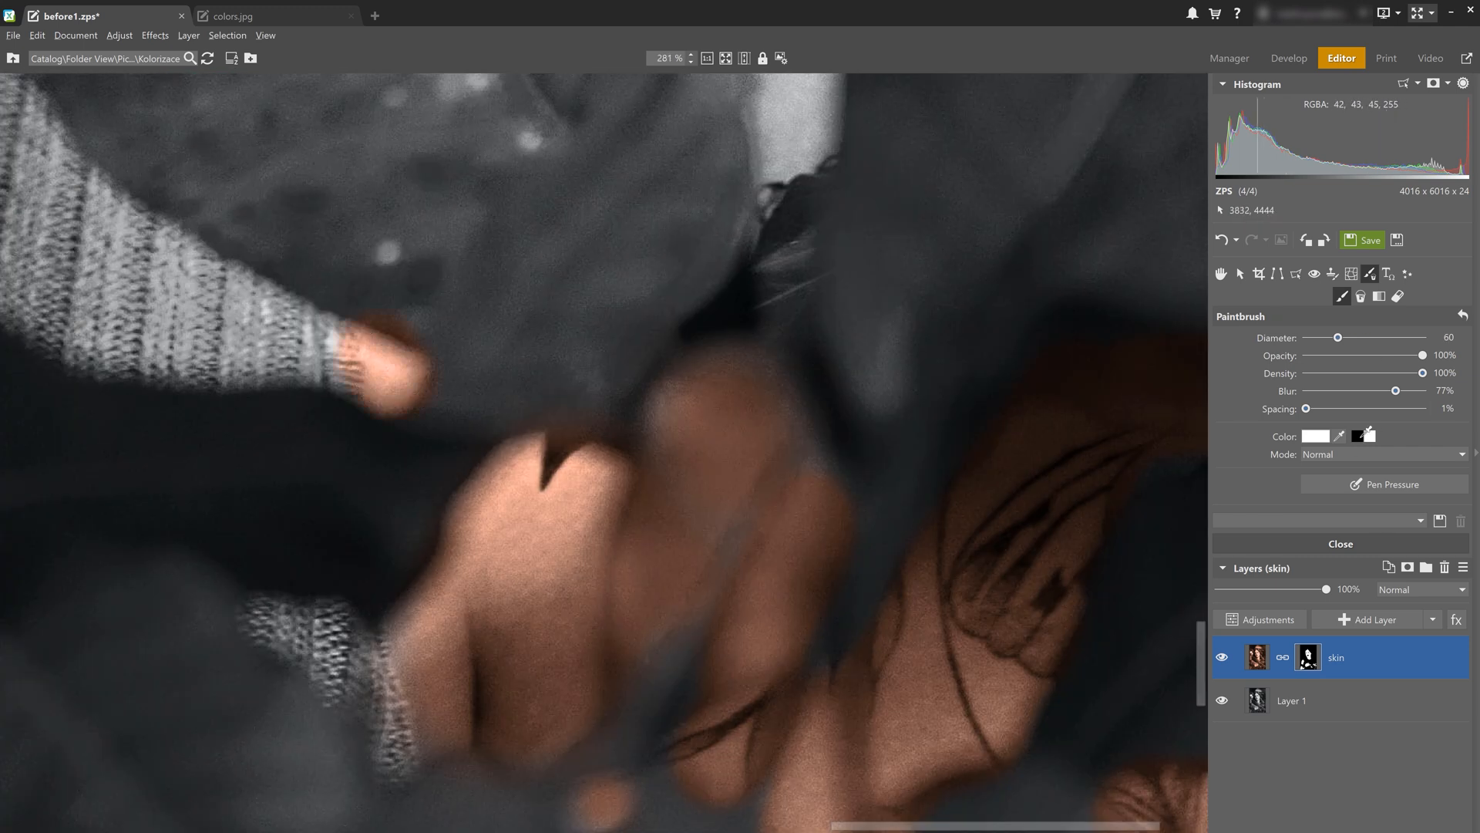
pyautogui.press('x')
pyautogui.scroll(-5, 389, 366)
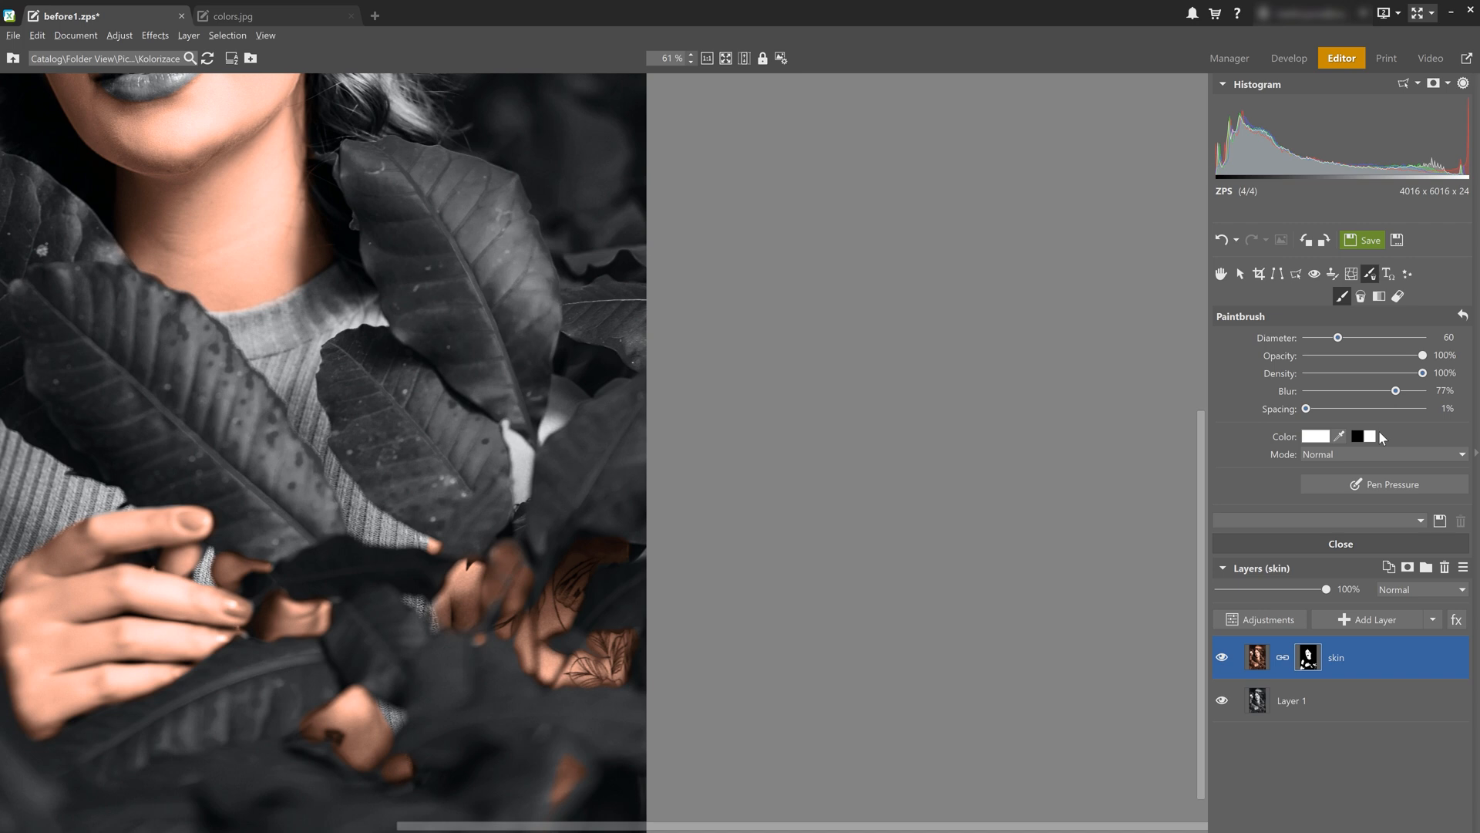
# Paint the two bright skin slivers between the upper leaves into the skin mask, ending with brush diameter 80
pyautogui.scroll(4, 518, 430)
pyautogui.press('[')
pyautogui.moveTo(475, 409)
pyautogui.mouseDown()
pyautogui.moveTo(538, 637)
pyautogui.moveTo(513, 548)
pyautogui.moveTo(509, 621)
pyautogui.mouseUp()
pyautogui.press(']')
pyautogui.press(']')
pyautogui.press(']')
pyautogui.moveTo(605, 467); pyautogui.dragTo(523, 605)
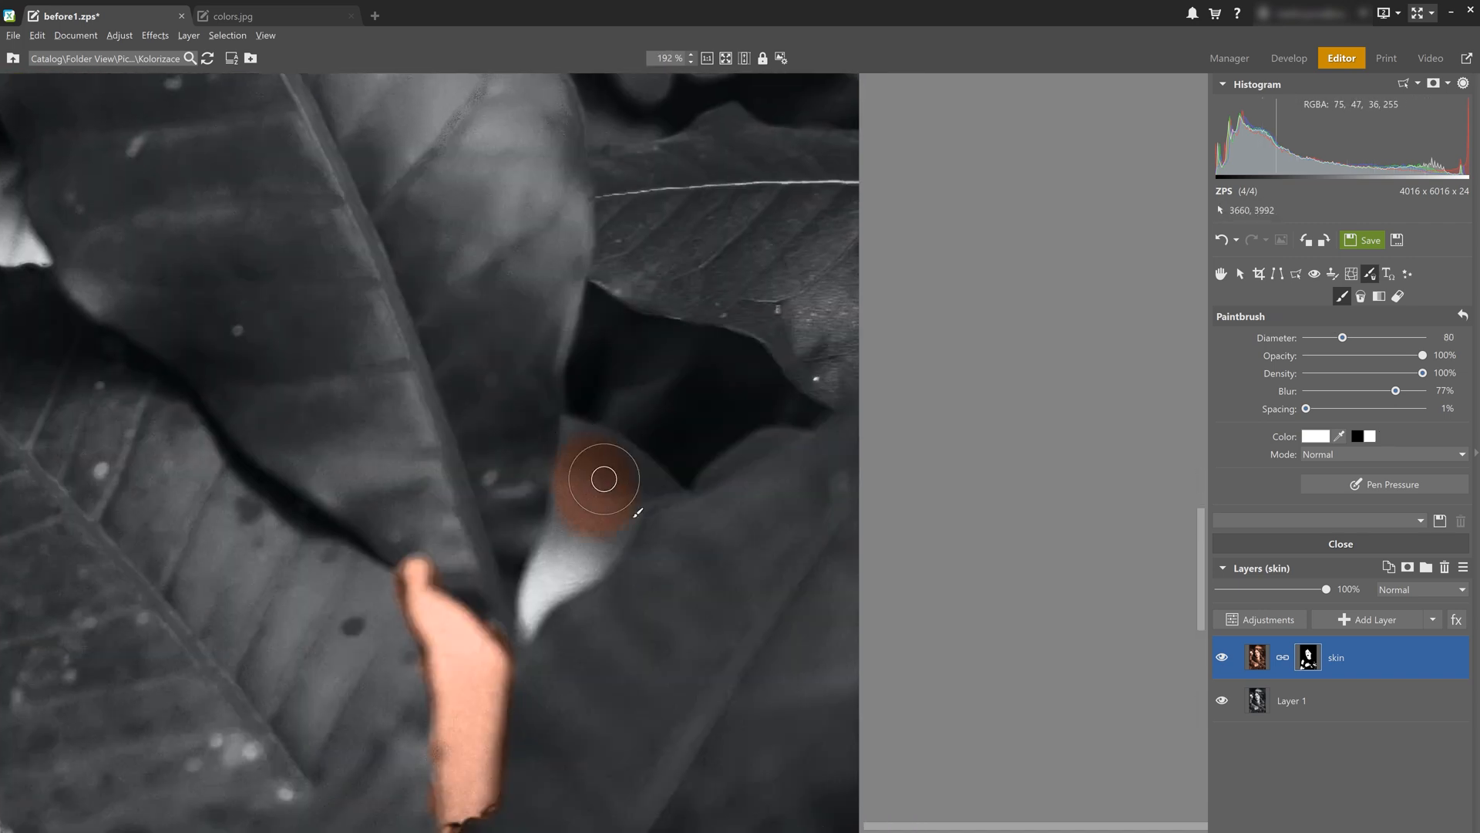
# Touch up the small bright spots between the leaves and near the collar in the skin mask, brush diameter 35
pyautogui.press('[')
pyautogui.press('[')
pyautogui.press('[')
pyautogui.press('x')
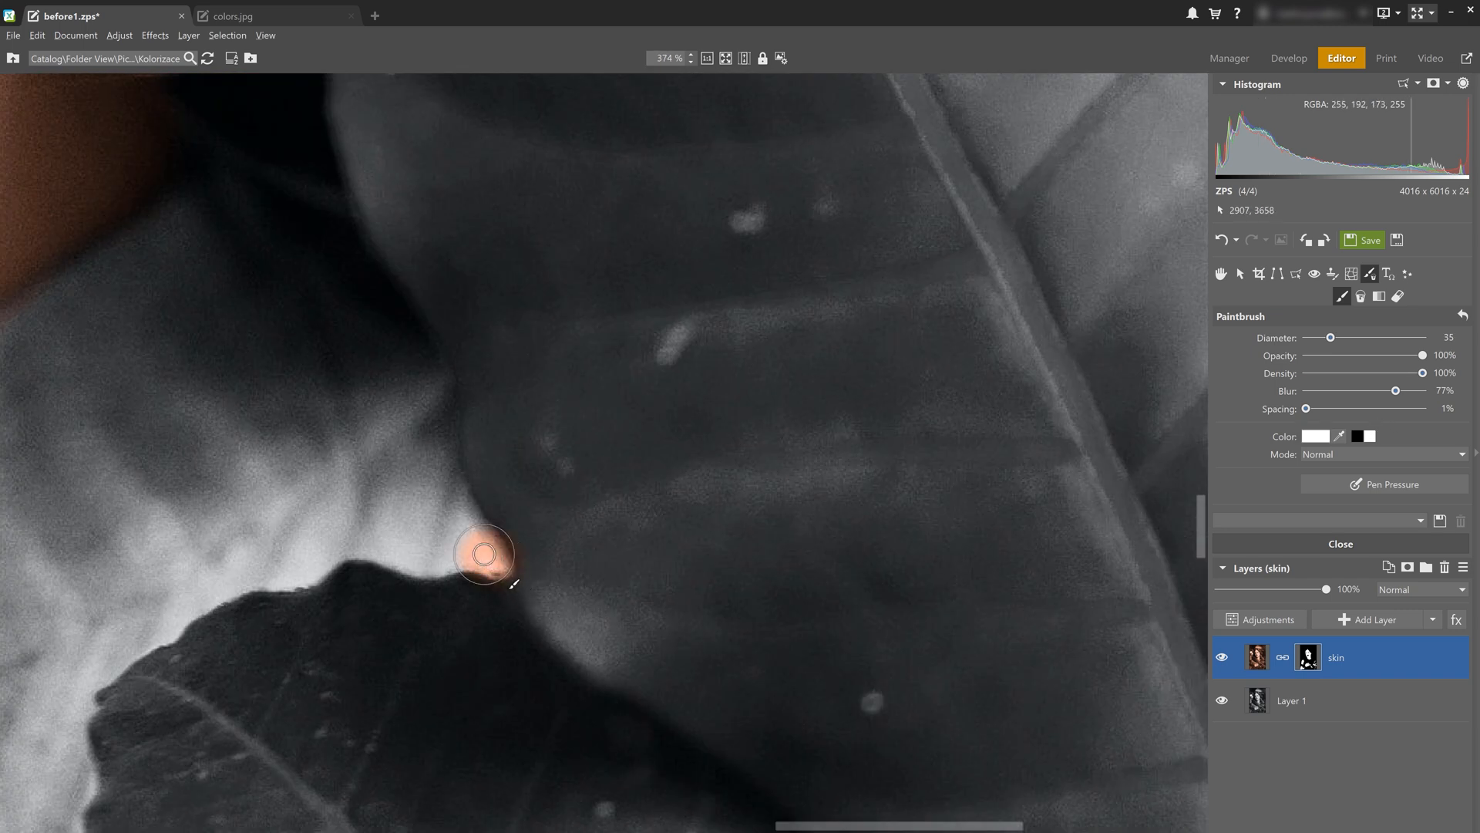
pyautogui.scroll(-5, 896, 480)
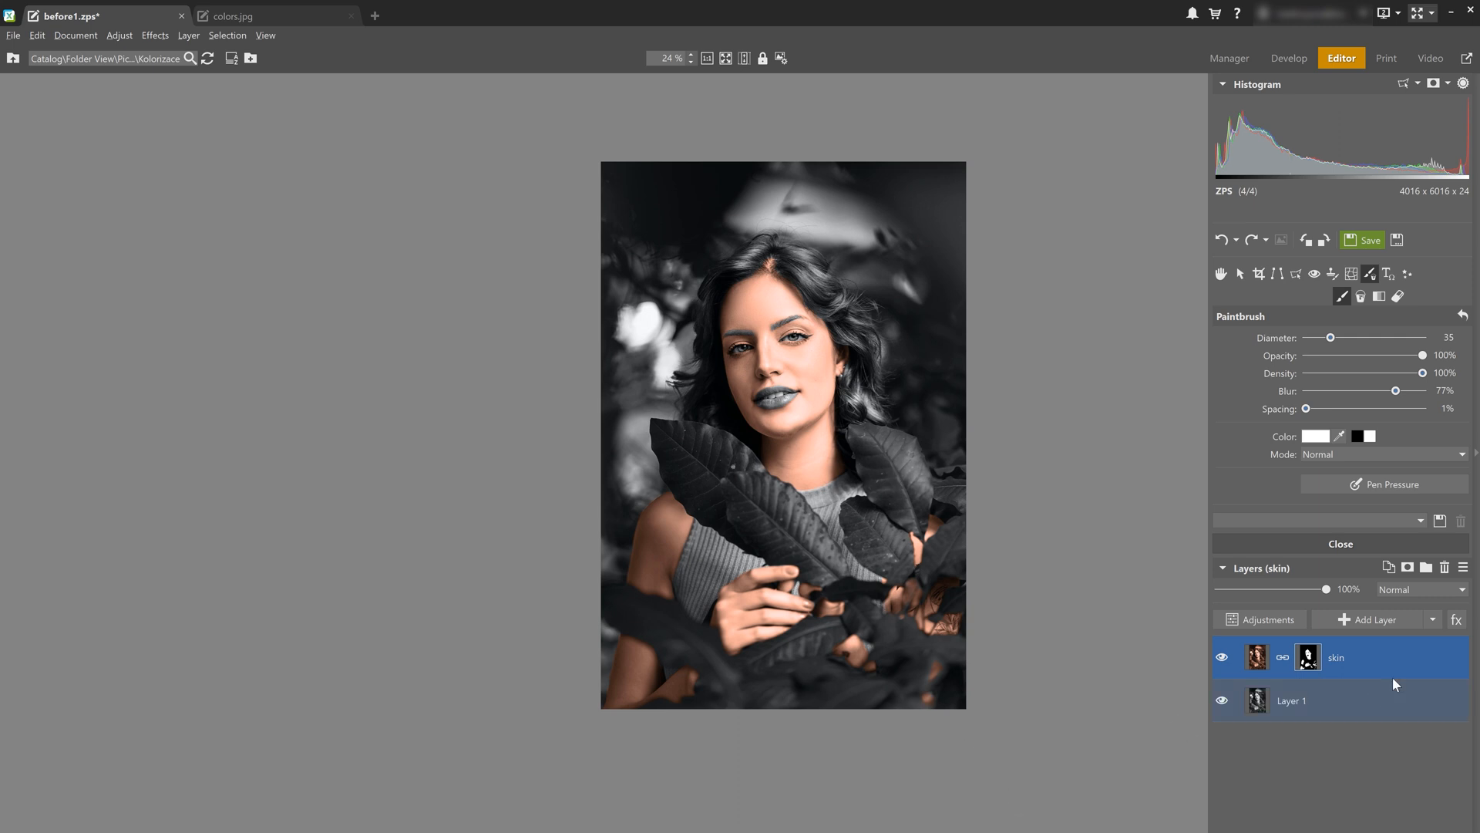
# Add an Exposure adjustment layer above the skin layer, brighten the image, and check the skin mask around the hand
pyautogui.click(1432, 621)
pyautogui.click(1366, 548)
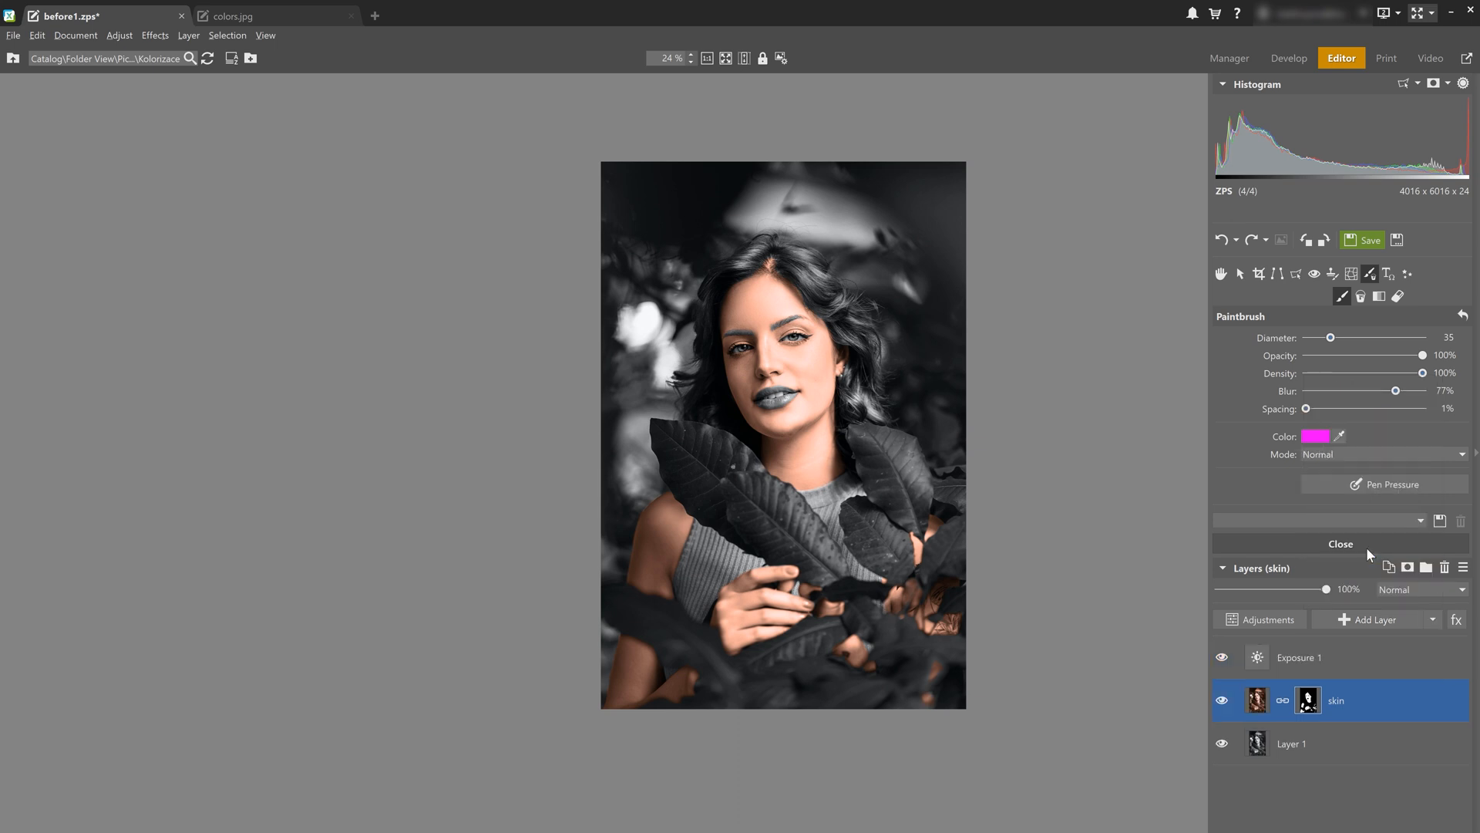
pyautogui.moveTo(1103, 673); pyautogui.dragTo(1128, 670)
pyautogui.scroll(3, 773, 626)
pyautogui.click(1322, 721)
pyautogui.scroll(3, 791, 431)
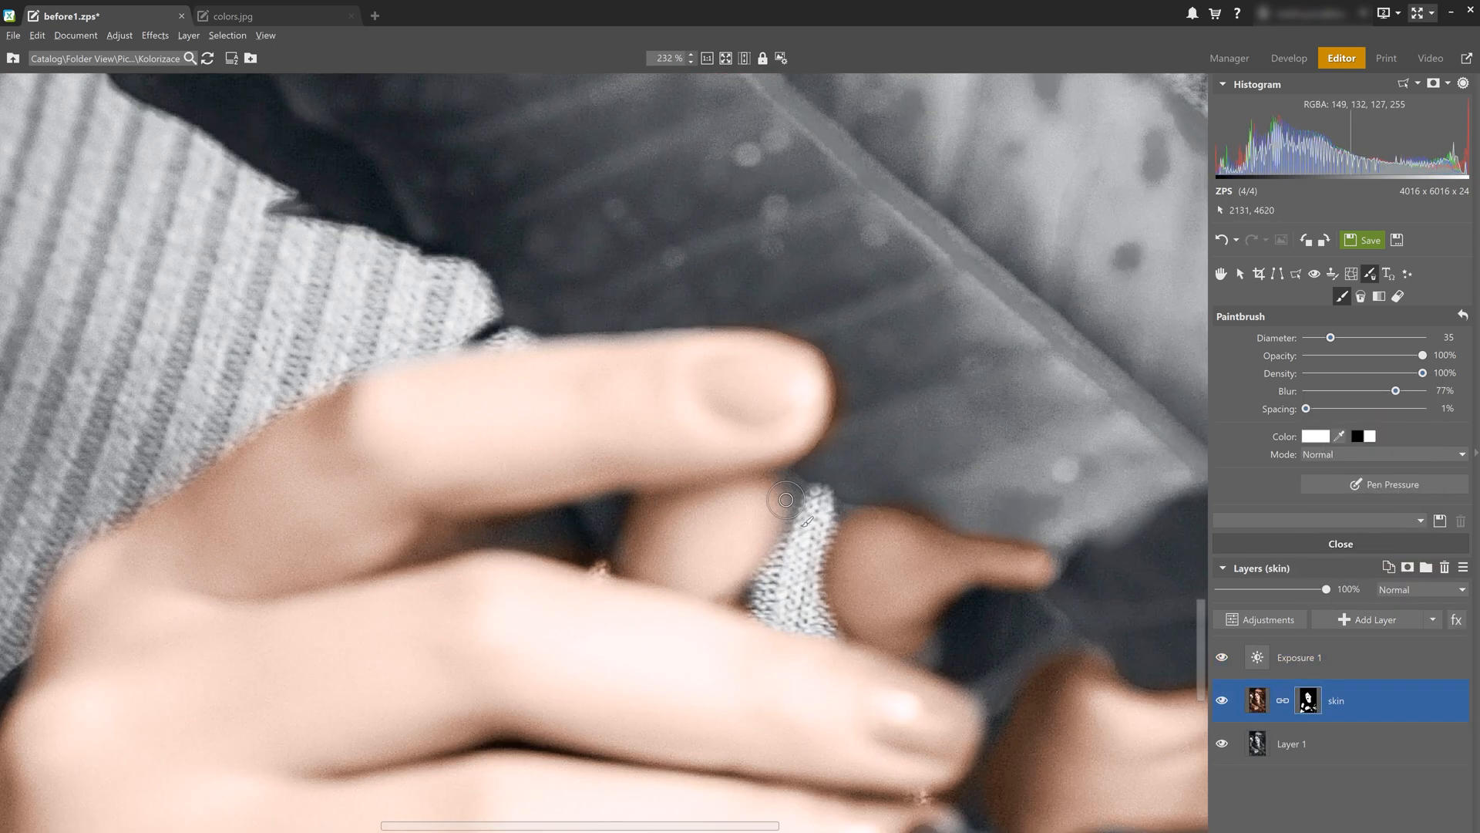
pyautogui.scroll(-5, 846, 700)
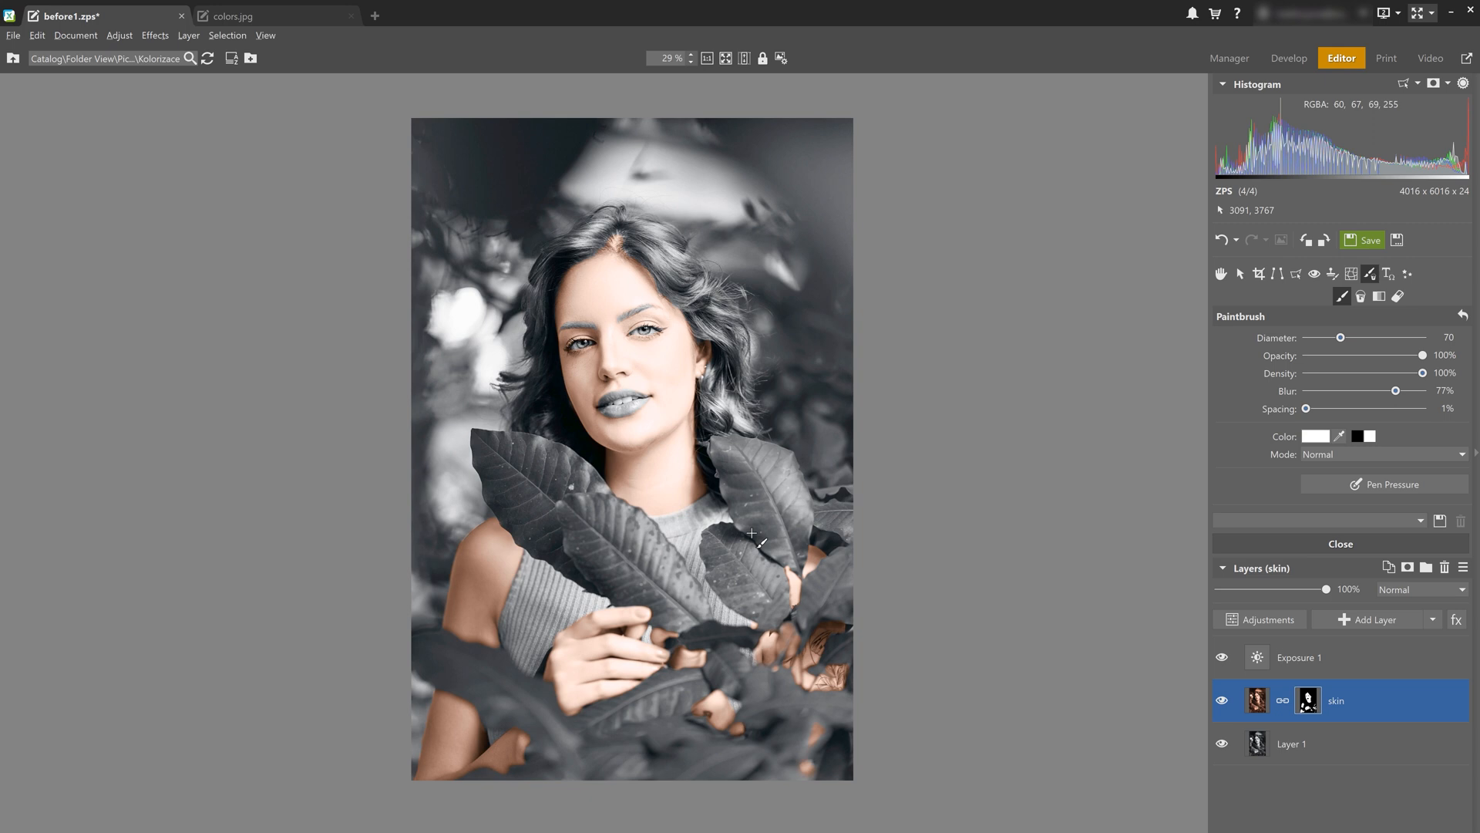
# Delete the Exposure adjustment layer and lower the skin layer's opacity to 68%
pyautogui.click(1329, 642)
pyautogui.press('Delete')
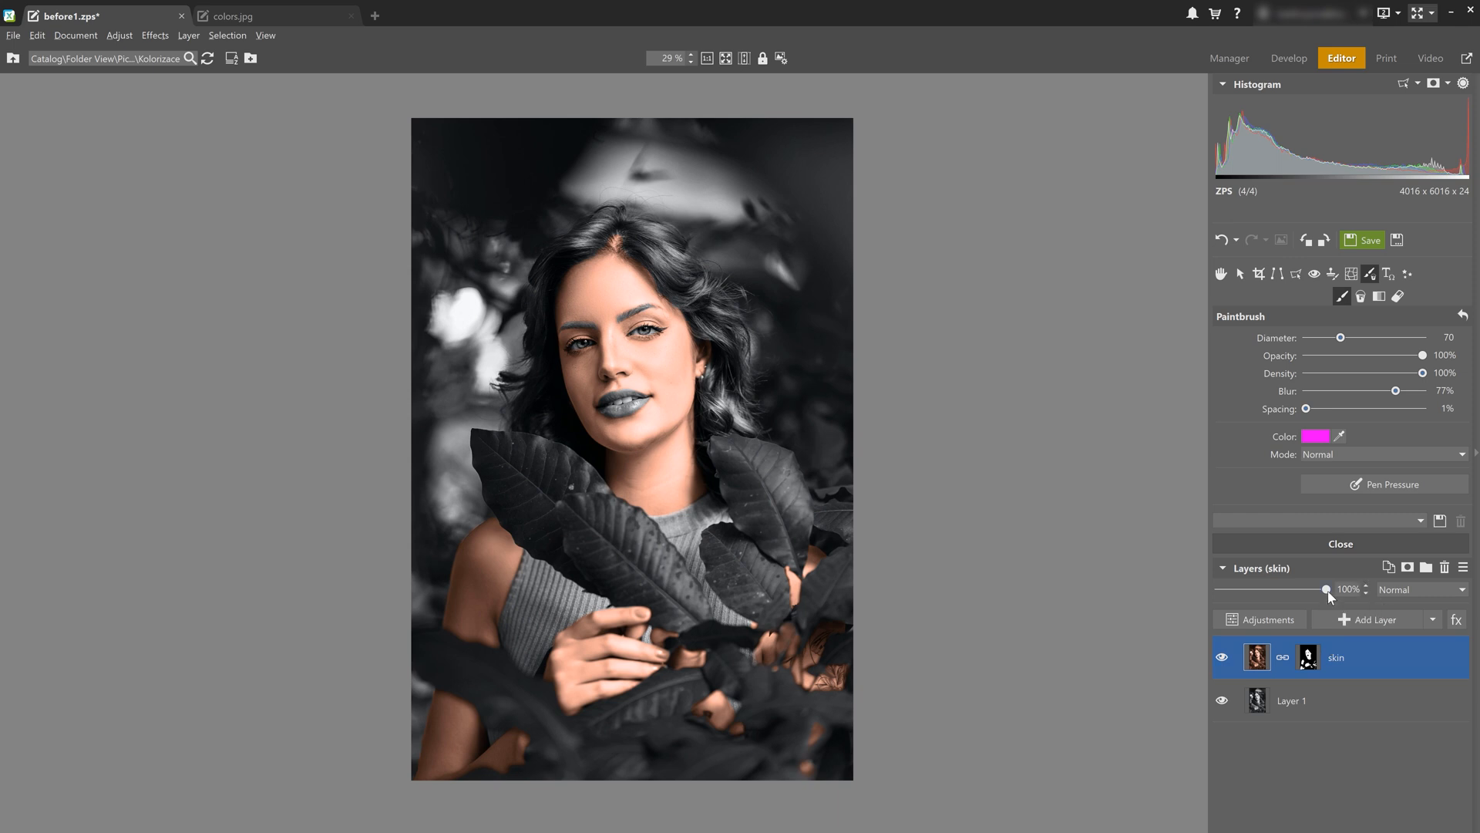
pyautogui.moveTo(1326, 592); pyautogui.dragTo(1292, 592)
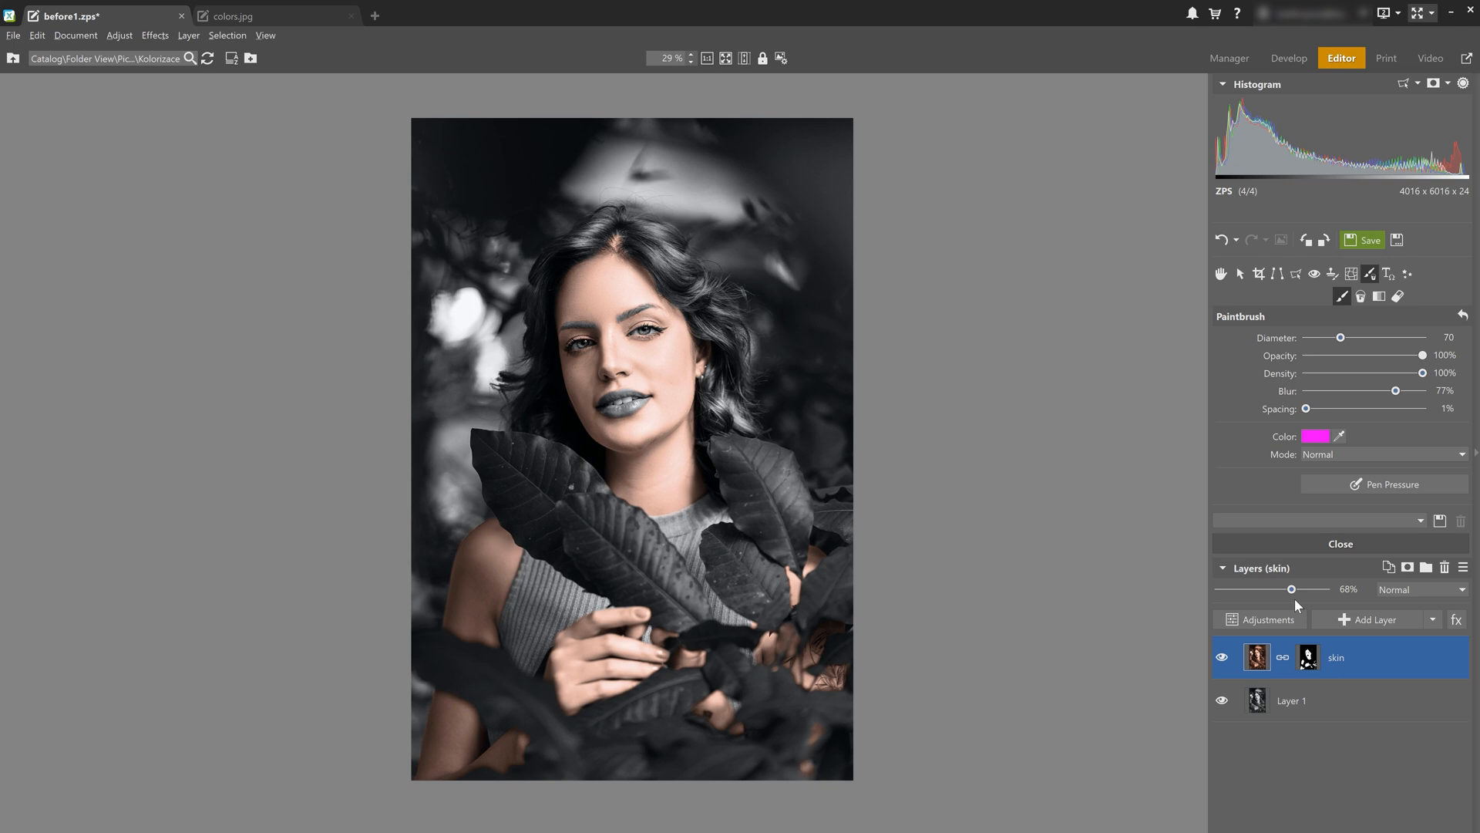
# Duplicate Layer 1 and rename the copy "hair"
pyautogui.click(1301, 698)
pyautogui.click(1401, 568)
pyautogui.moveTo(1301, 707)
pyautogui.mouseDown()
pyautogui.moveTo(1299, 643)
pyautogui.moveTo(1320, 701)
pyautogui.mouseUp()
pyautogui.doubleClick(1320, 701)
pyautogui.write('hair')
pyautogui.press('Return')
# Open the Gradient Map adjustment for the hair layer
pyautogui.click(1253, 617)
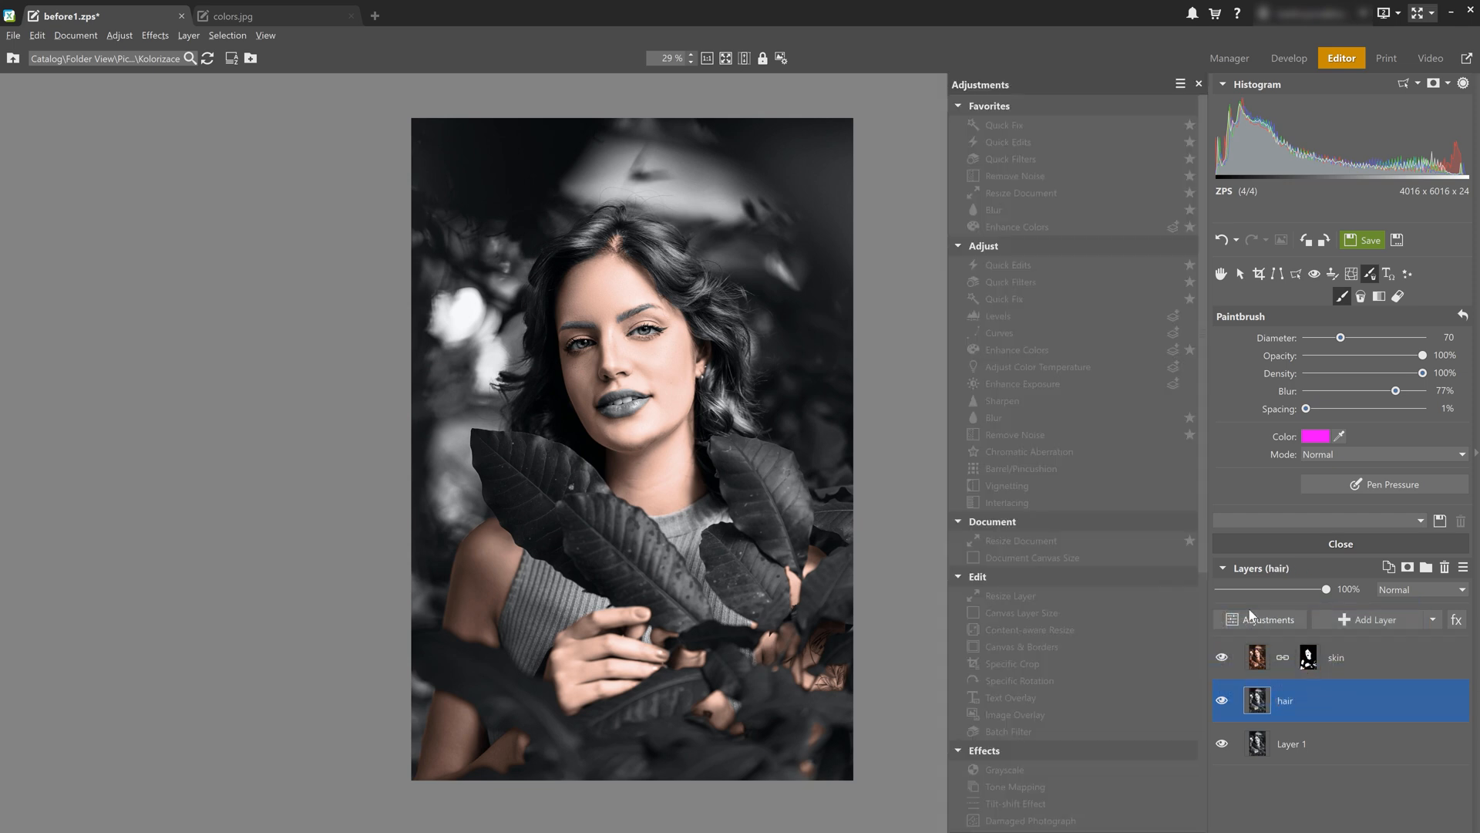
pyautogui.scroll(-5, 1062, 646)
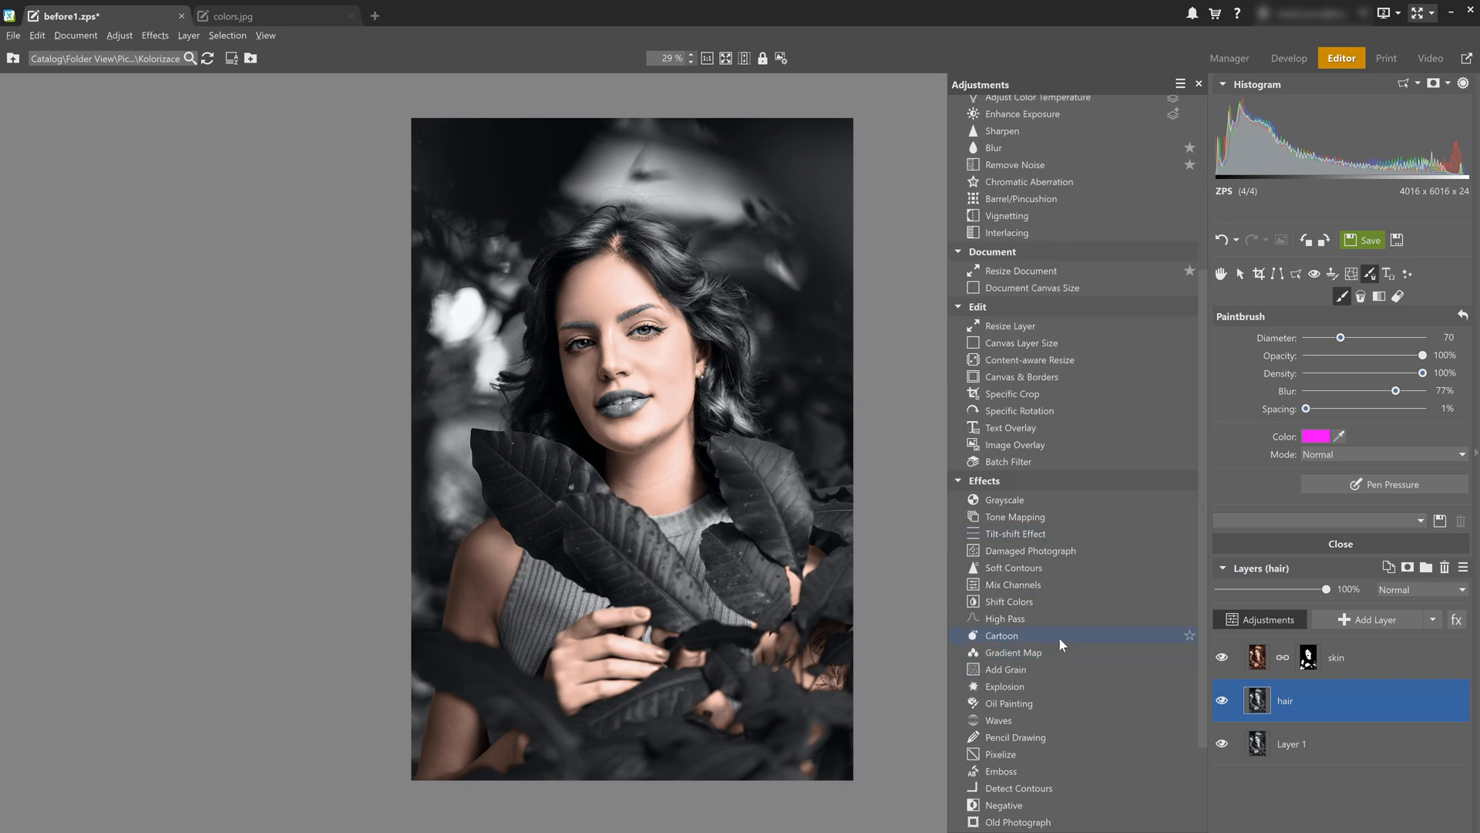
pyautogui.click(1060, 652)
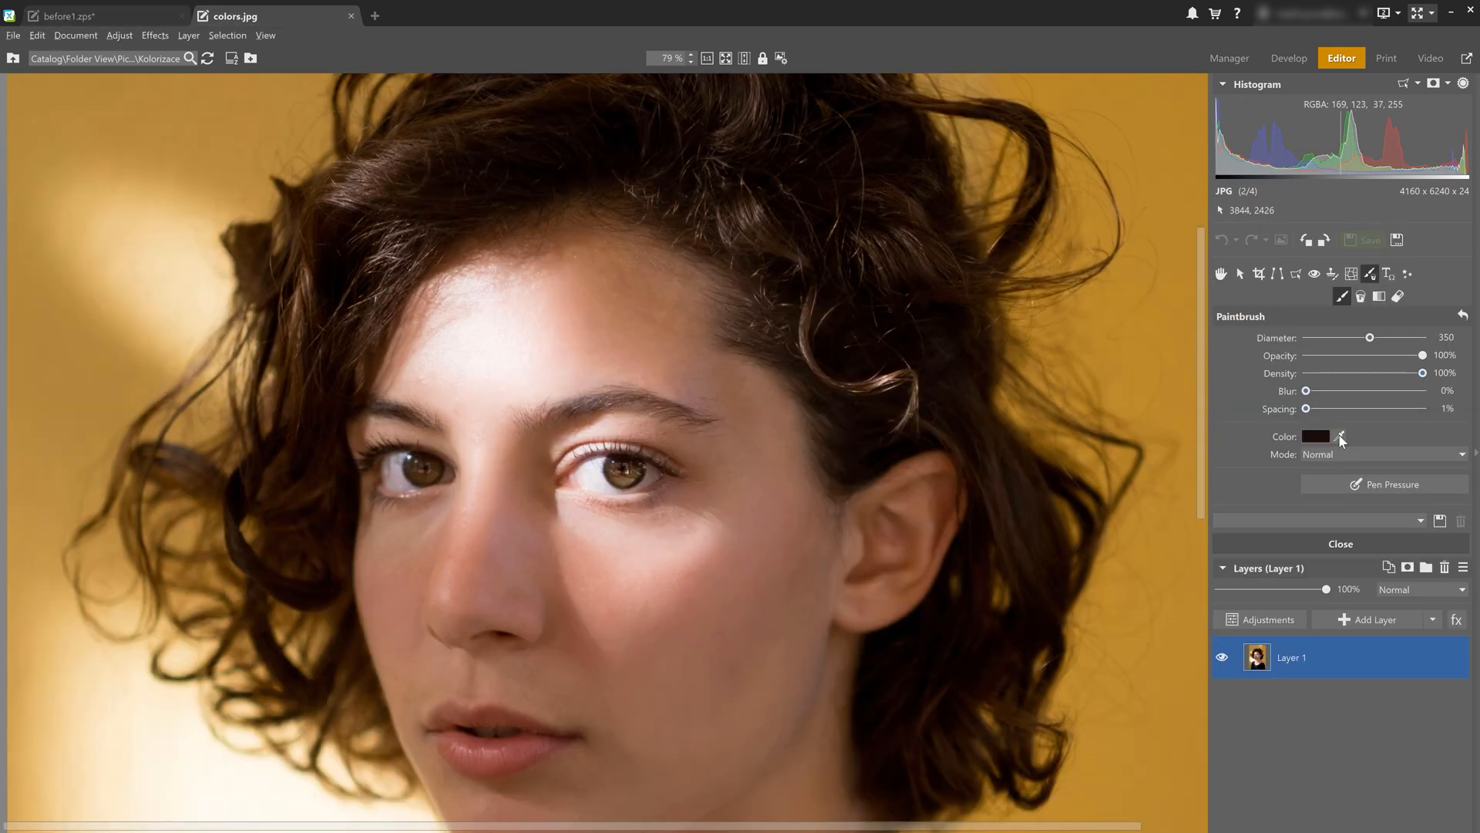
# Sample brown #462B13 from the woman's hair in colors.jpg and save it as a custom color swatch
pyautogui.click(1340, 438)
pyautogui.scroll(-2, 770, 239)
pyautogui.click(771, 239)
pyautogui.click(1317, 436)
pyautogui.click(874, 502)
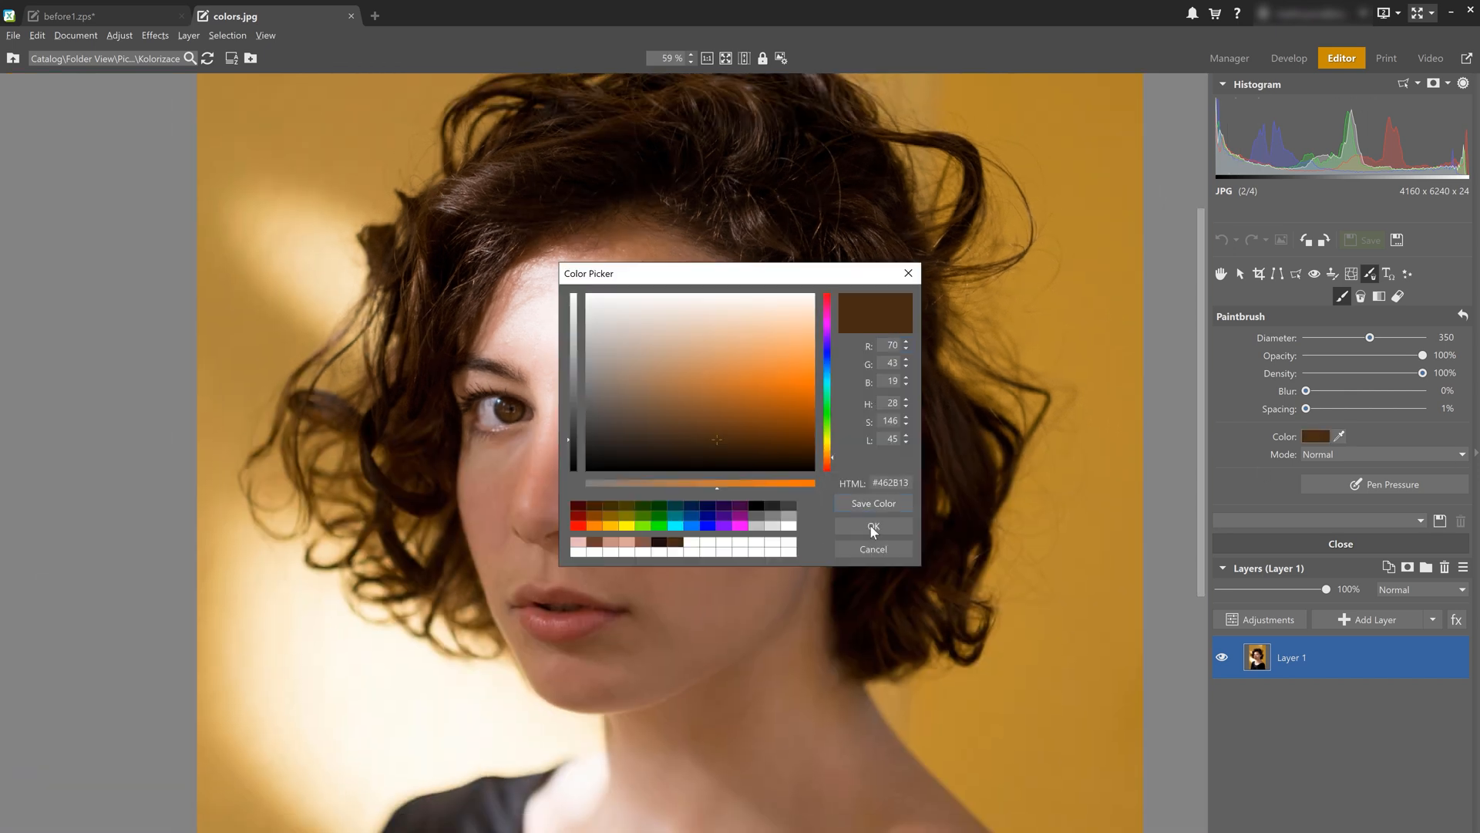
pyautogui.click(873, 527)
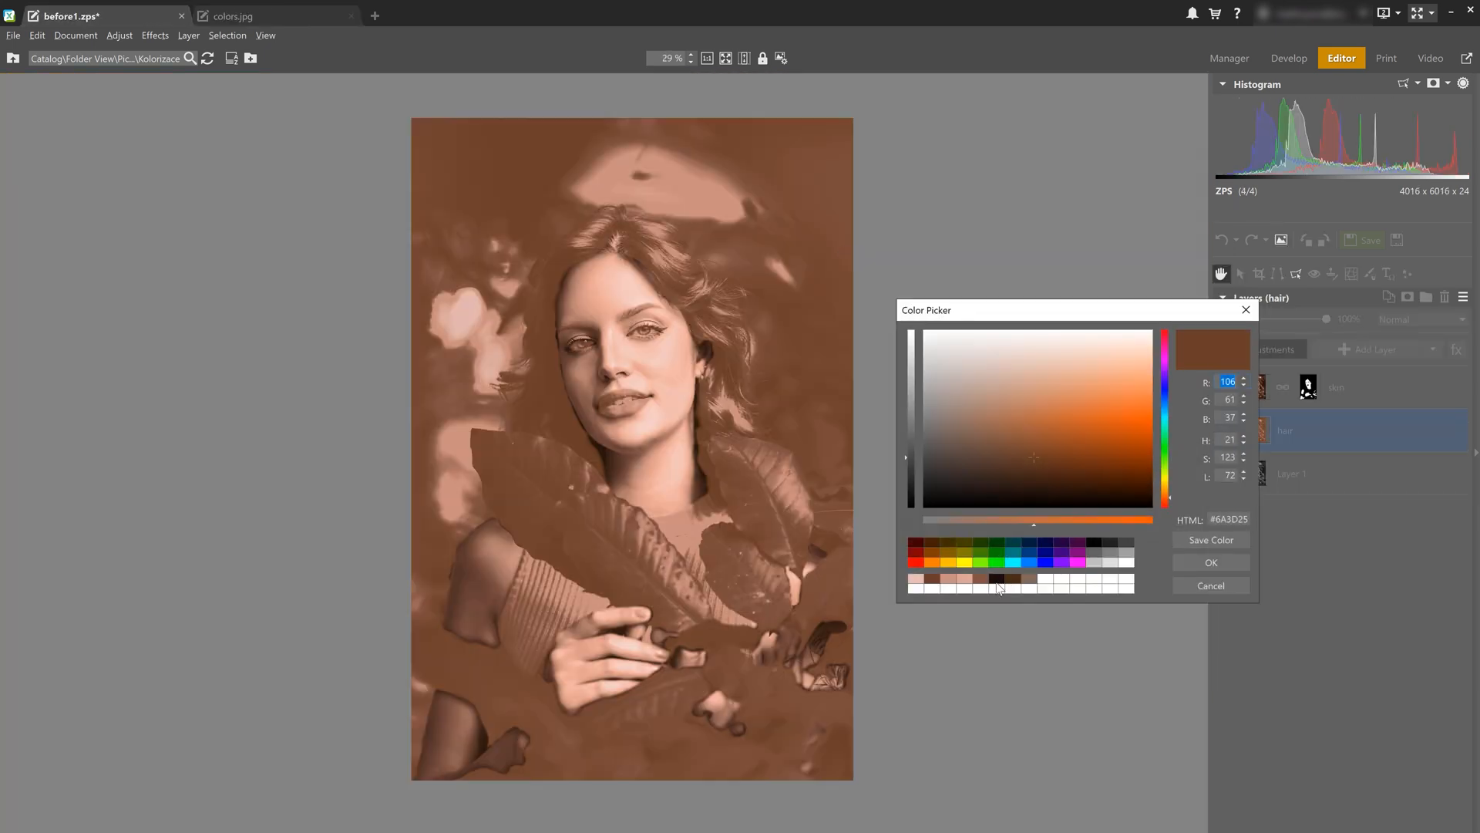
# Apply the saved near-black hair swatch to the gradient's dark end and erase the leftover skin-tone stops around the middle
pyautogui.click(996, 581)
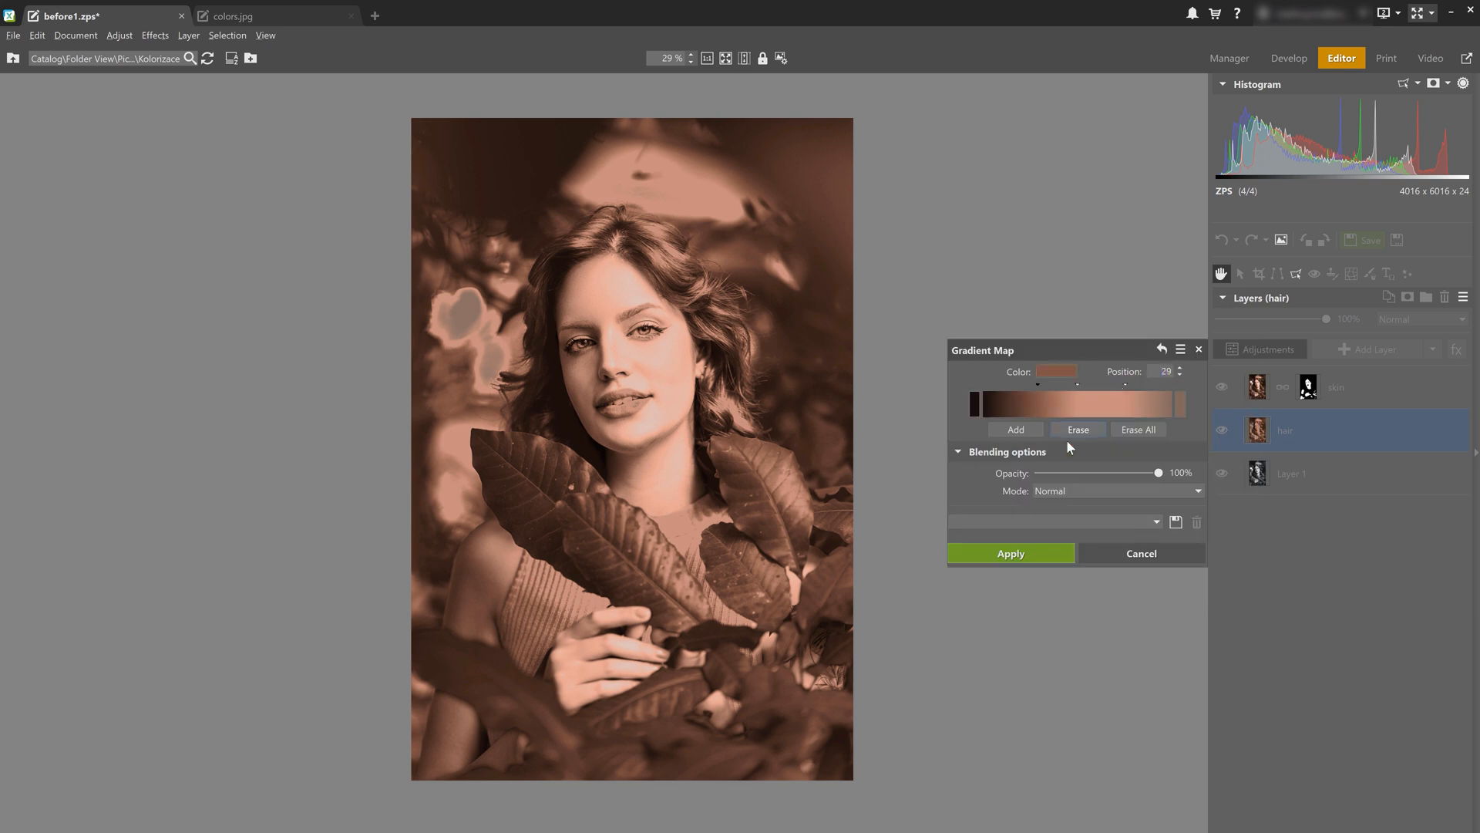
pyautogui.click(1069, 433)
pyautogui.doubleClick(1078, 389)
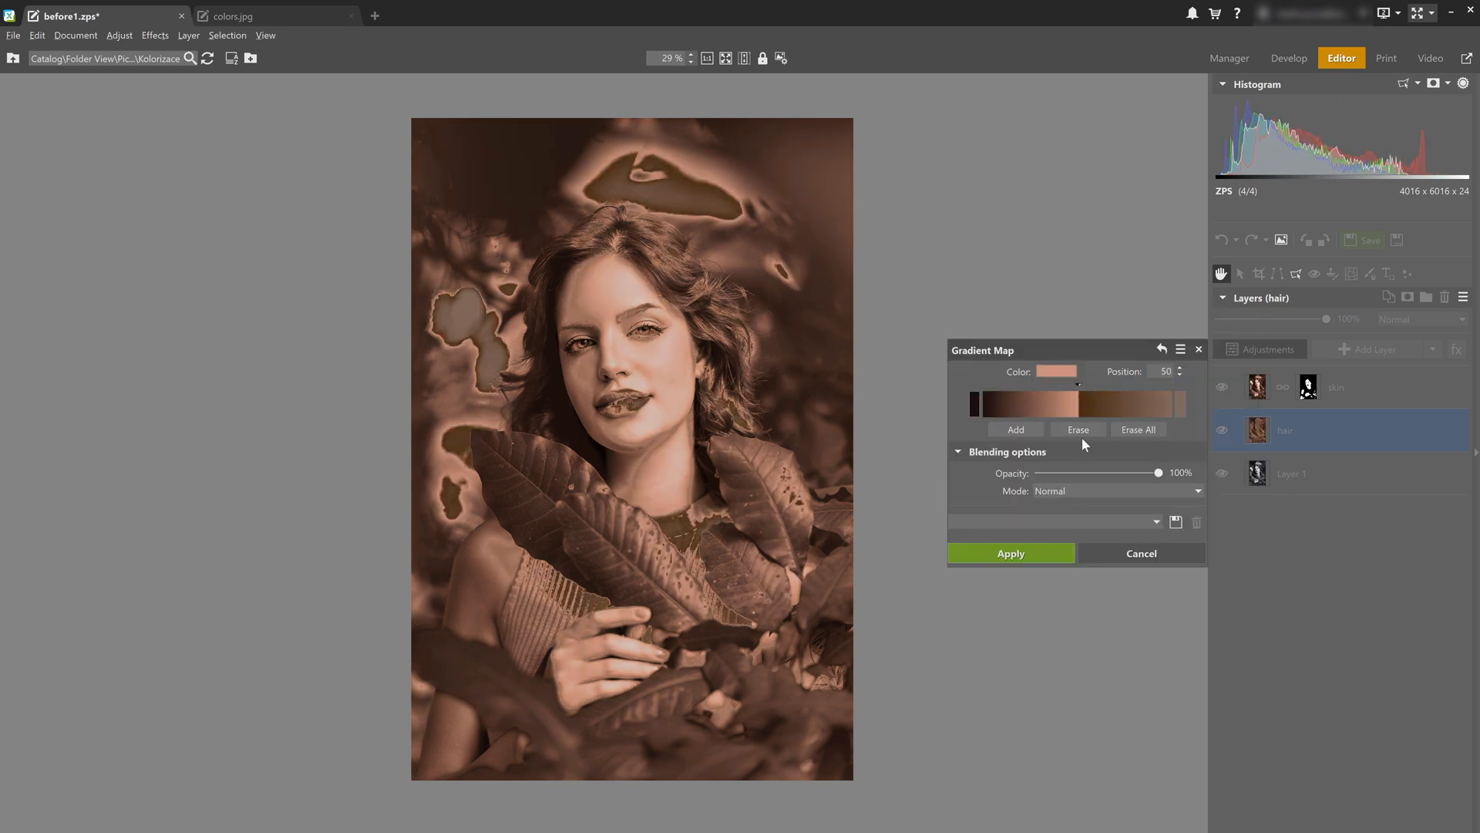
pyautogui.click(1079, 429)
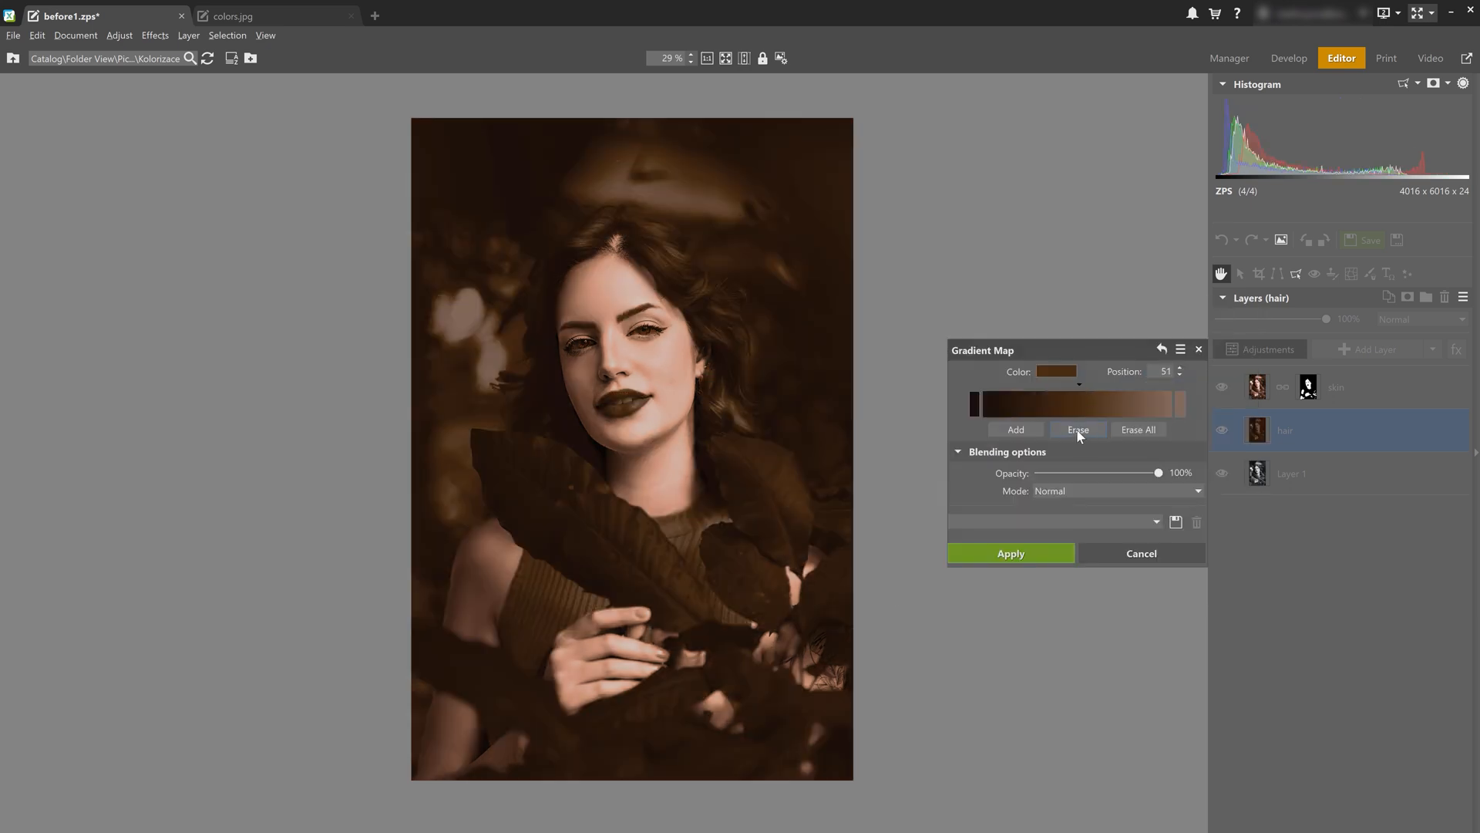
# Set the gradient map's blending mode to Color and apply it to the hair layer
pyautogui.click(1110, 491)
pyautogui.click(1058, 756)
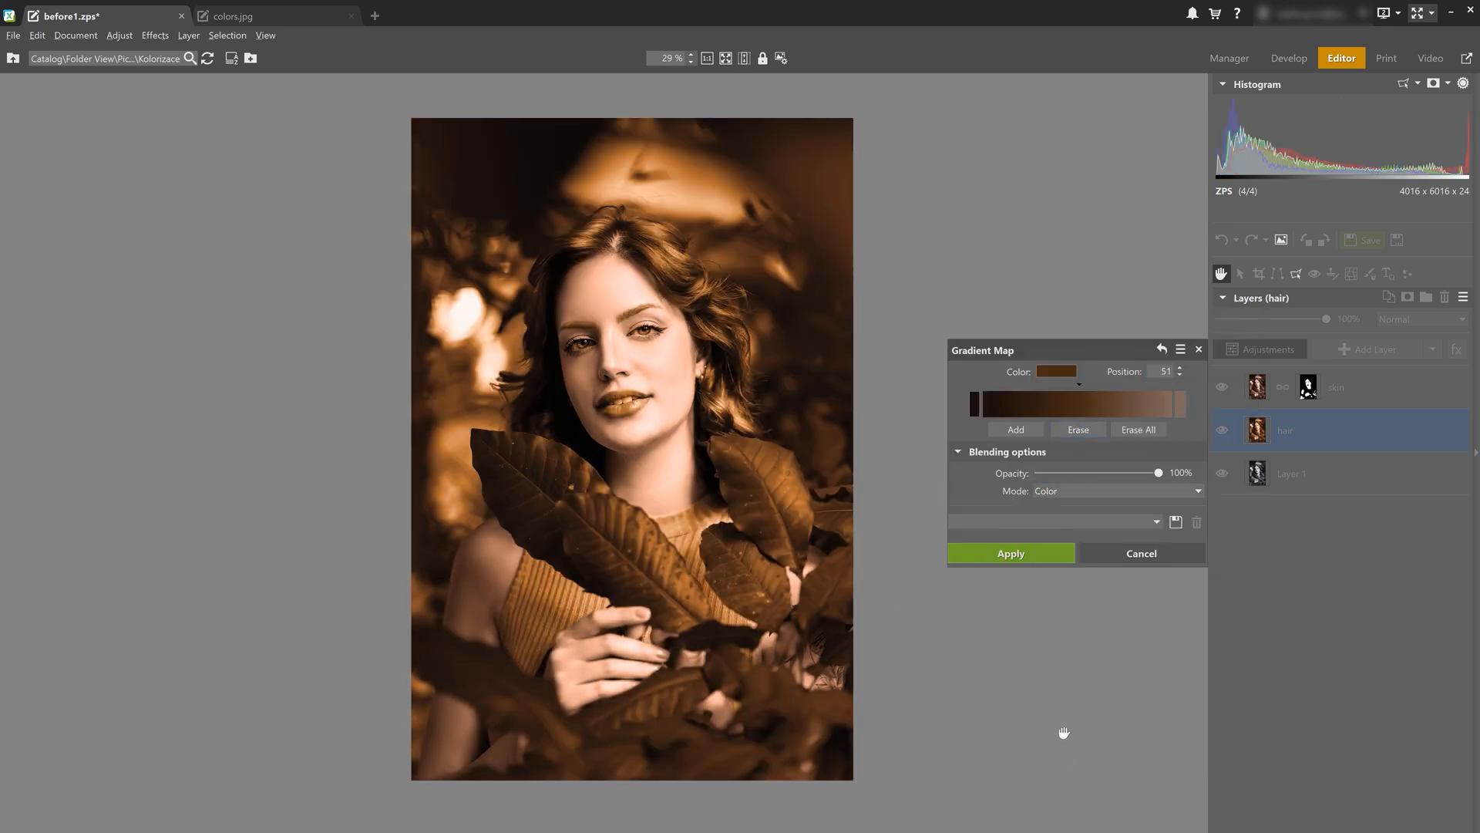
pyautogui.click(1040, 555)
# Add a Hide All mask to the hair layer
pyautogui.rightClick(1334, 436)
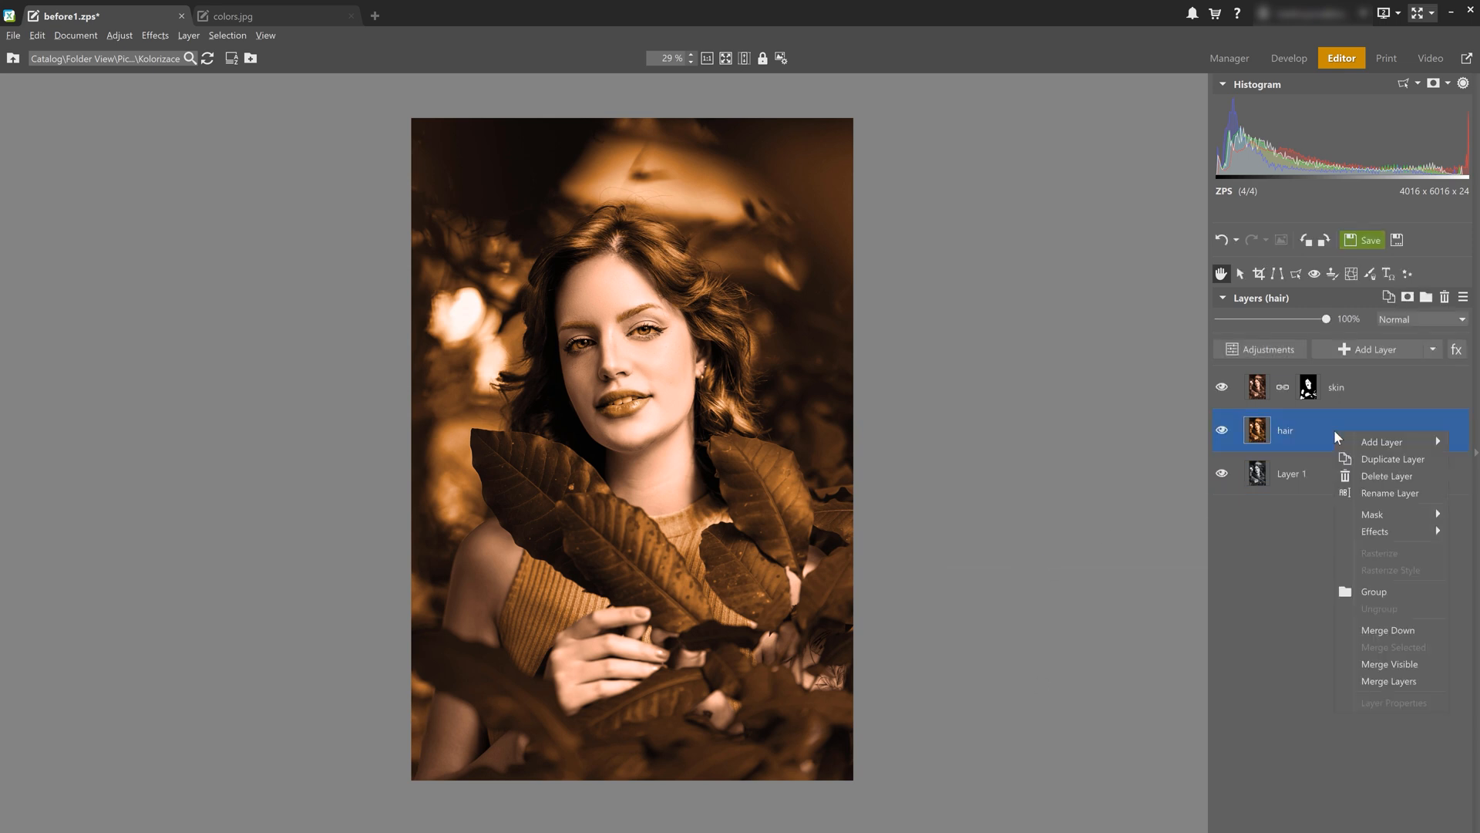
pyautogui.moveTo(1372, 514)
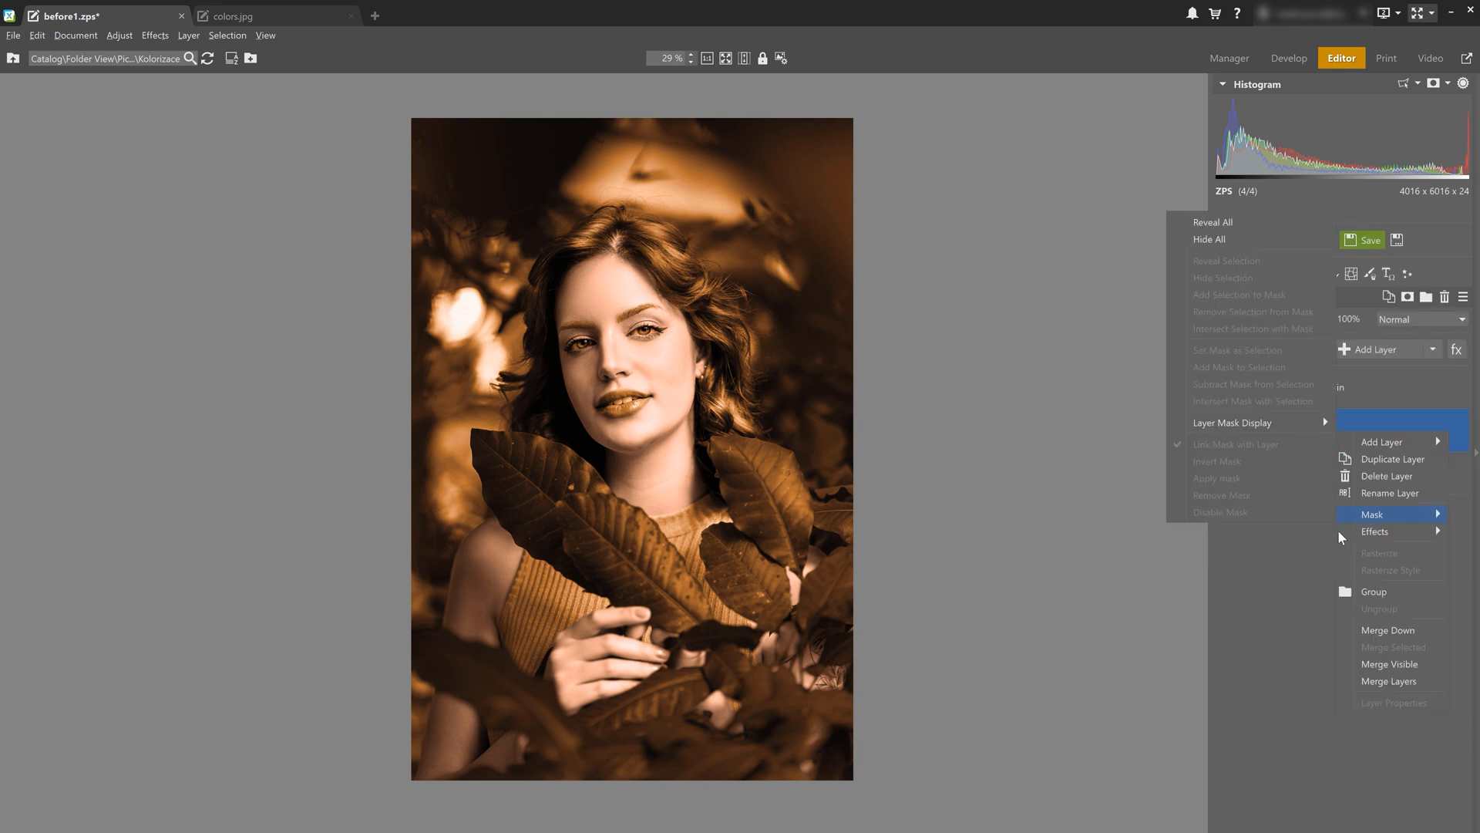
pyautogui.click(1215, 240)
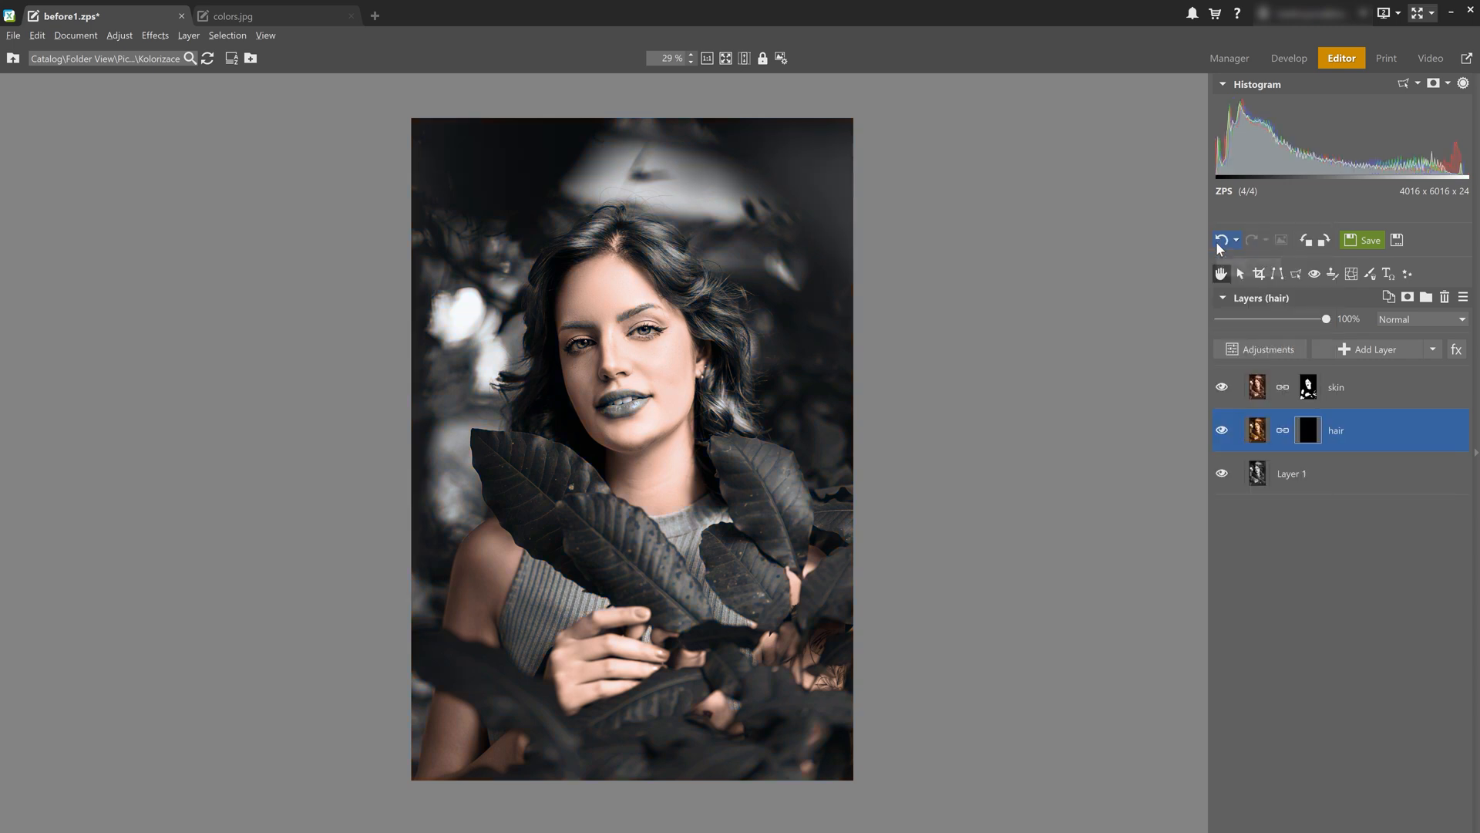
# Paint white with the Paintbrush on the hair mask over the crown and upper hair, trimming spill with a black 120 px brush
pyautogui.click(1366, 274)
pyautogui.scroll(6, 532, 397)
pyautogui.moveTo(532, 406)
pyautogui.mouseDown()
pyautogui.moveTo(578, 427)
pyautogui.moveTo(842, 680)
pyautogui.moveTo(440, 417)
pyautogui.moveTo(323, 392)
pyautogui.mouseUp()
pyautogui.moveTo(323, 392); pyautogui.dragTo(892, 260)
pyautogui.press('[')
pyautogui.moveTo(815, 224)
pyautogui.mouseDown()
pyautogui.moveTo(788, 347)
pyautogui.moveTo(565, 529)
pyautogui.mouseUp()
pyautogui.moveTo(559, 624); pyautogui.dragTo(636, 324)
pyautogui.moveTo(636, 324)
pyautogui.mouseDown()
pyautogui.moveTo(646, 531)
pyautogui.moveTo(629, 316)
pyautogui.mouseUp()
pyautogui.press('x')
pyautogui.press('[')
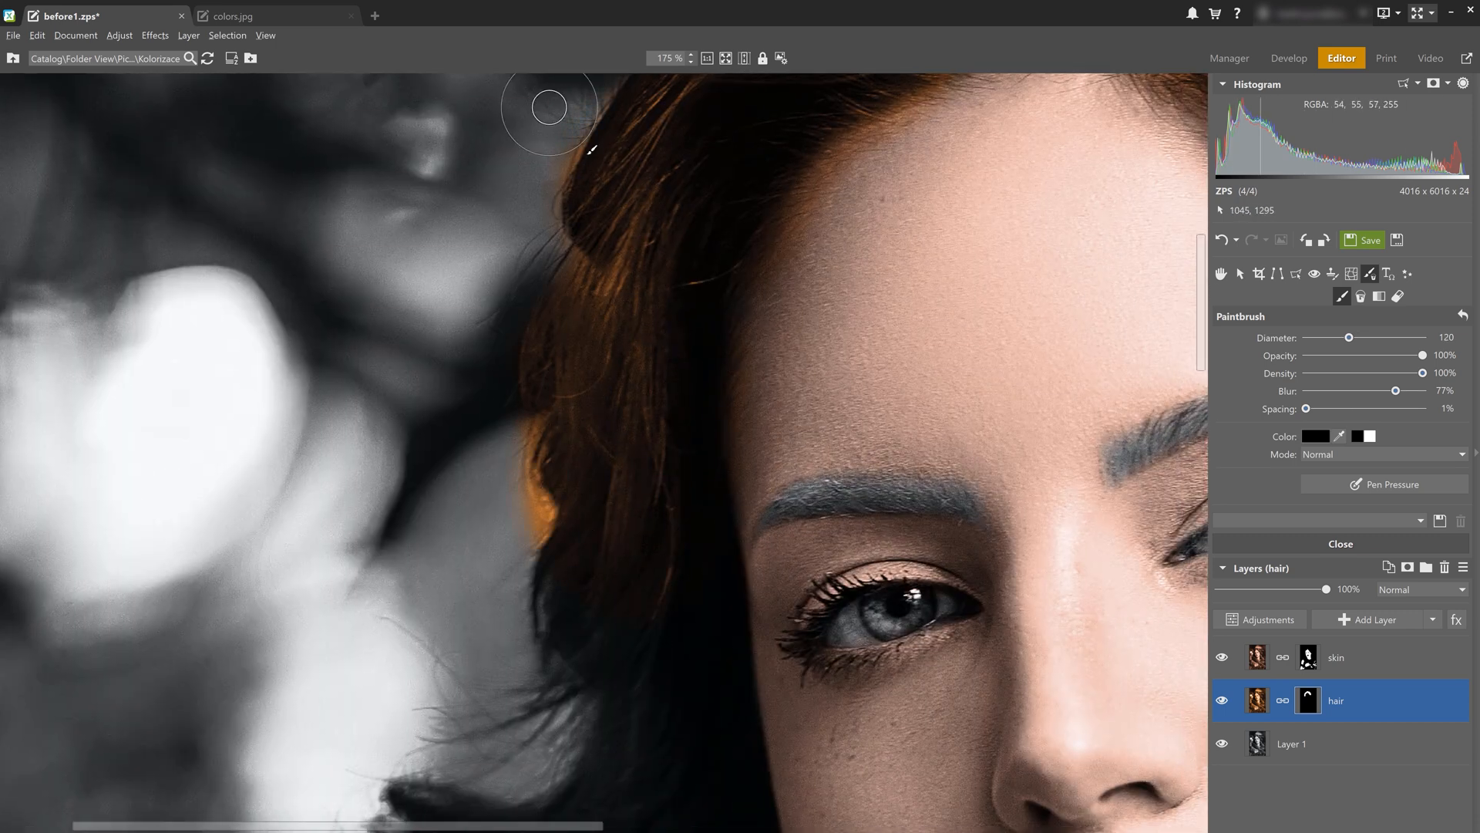
# Reveal the lower hair on the image's left side in the hair mask, cleaning its outer edge with black at 90 px
pyautogui.click(1369, 435)
pyautogui.moveTo(670, 683); pyautogui.dragTo(486, 271)
pyautogui.press(']')
pyautogui.moveTo(474, 139)
pyautogui.mouseDown()
pyautogui.moveTo(476, 291)
pyautogui.moveTo(495, 251)
pyautogui.mouseUp()
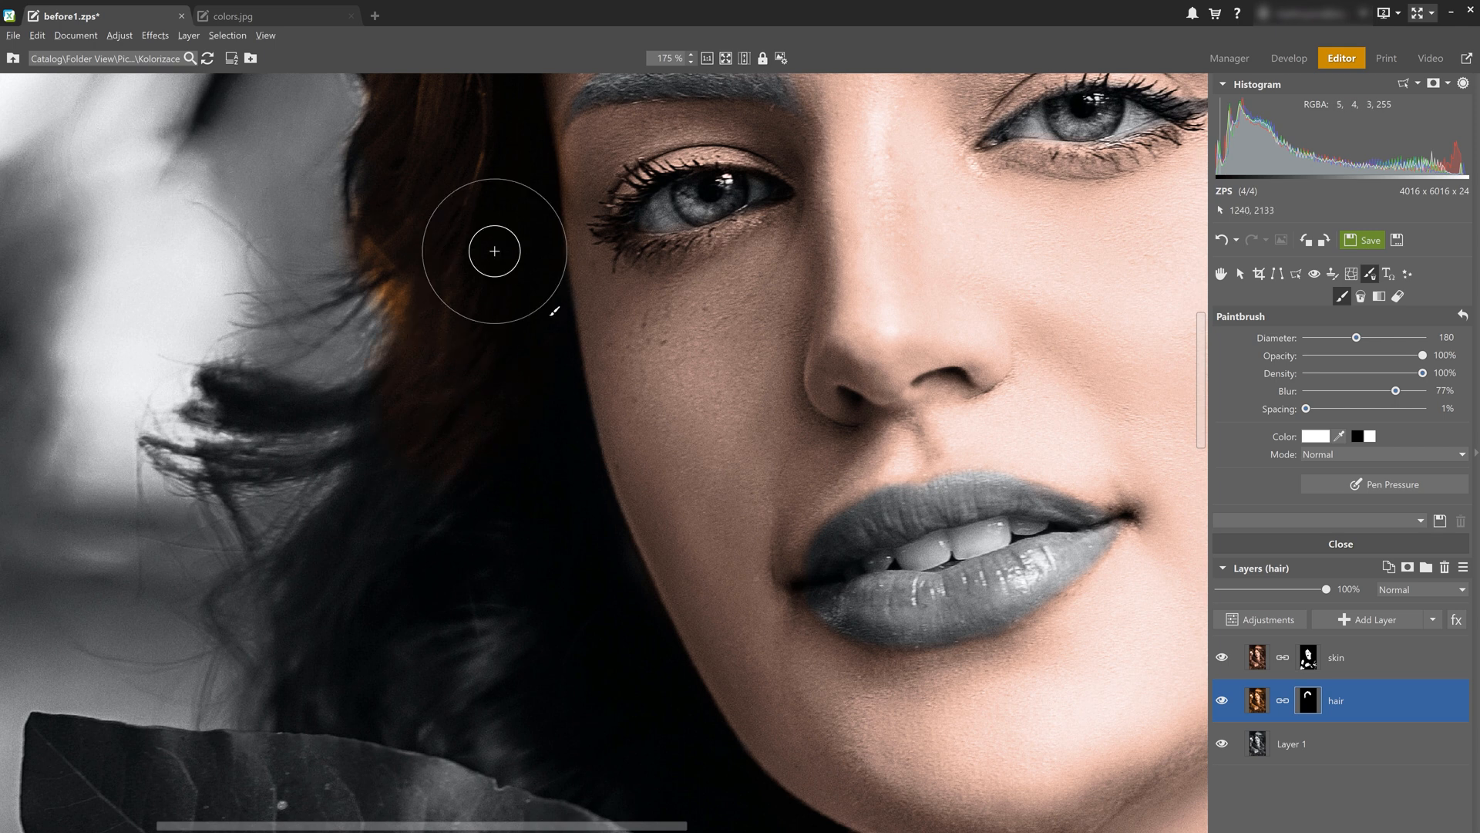
pyautogui.press('[')
pyautogui.press('[')
pyautogui.moveTo(416, 400)
pyautogui.mouseDown()
pyautogui.moveTo(367, 413)
pyautogui.moveTo(262, 685)
pyautogui.moveTo(714, 794)
pyautogui.mouseUp()
pyautogui.press('x')
pyautogui.moveTo(176, 345)
pyautogui.mouseDown()
pyautogui.moveTo(325, 351)
pyautogui.moveTo(170, 421)
pyautogui.moveTo(175, 530)
pyautogui.moveTo(286, 489)
pyautogui.mouseUp()
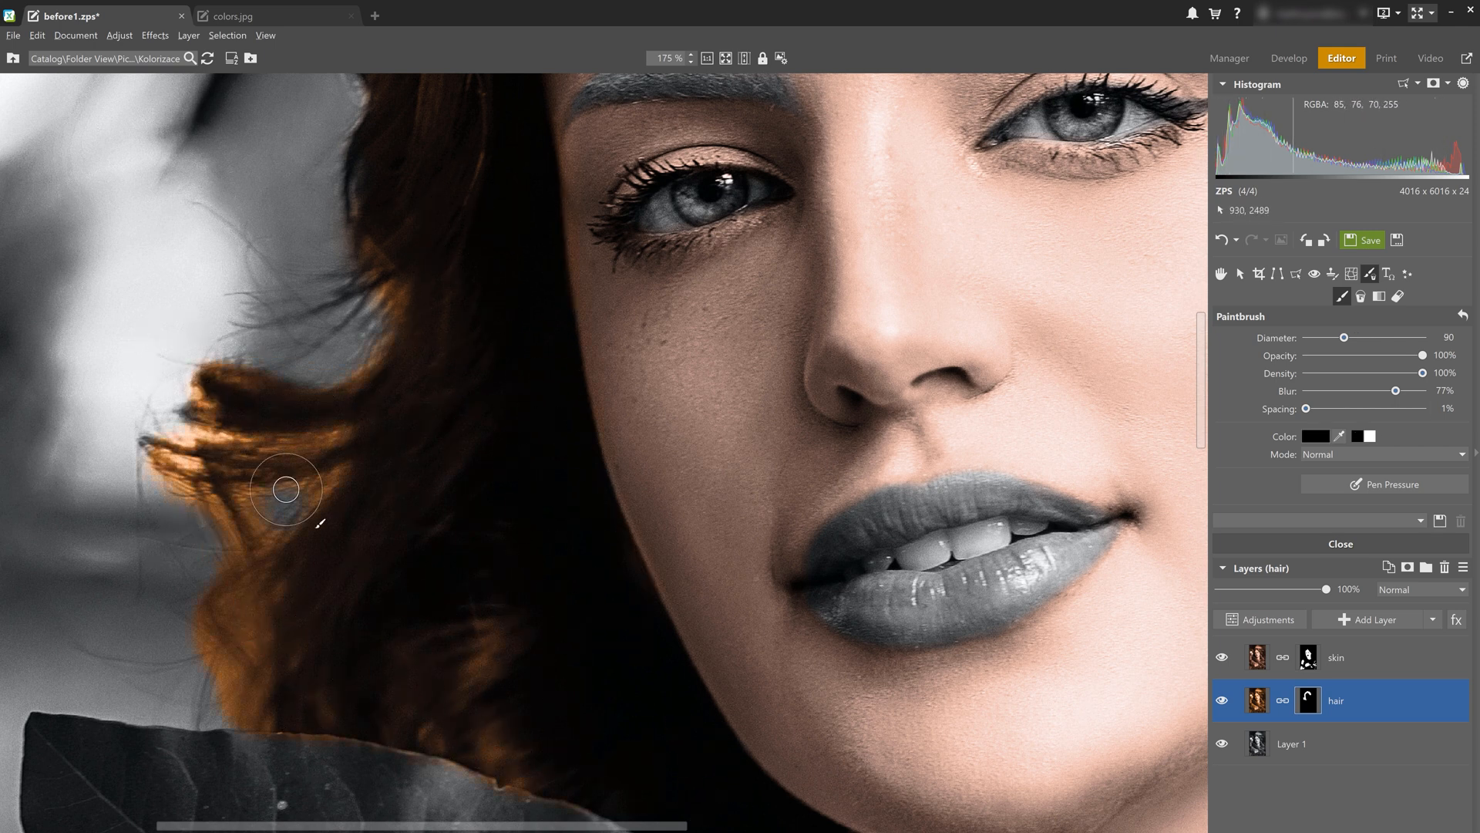
# Extend the hair mask between the chin and the large leaf in white, and remove the spill on the leaf in black
pyautogui.scroll(-3, 286, 489)
pyautogui.scroll(5, 380, 717)
pyautogui.moveTo(410, 640); pyautogui.dragTo(62, 405)
pyautogui.click(1369, 436)
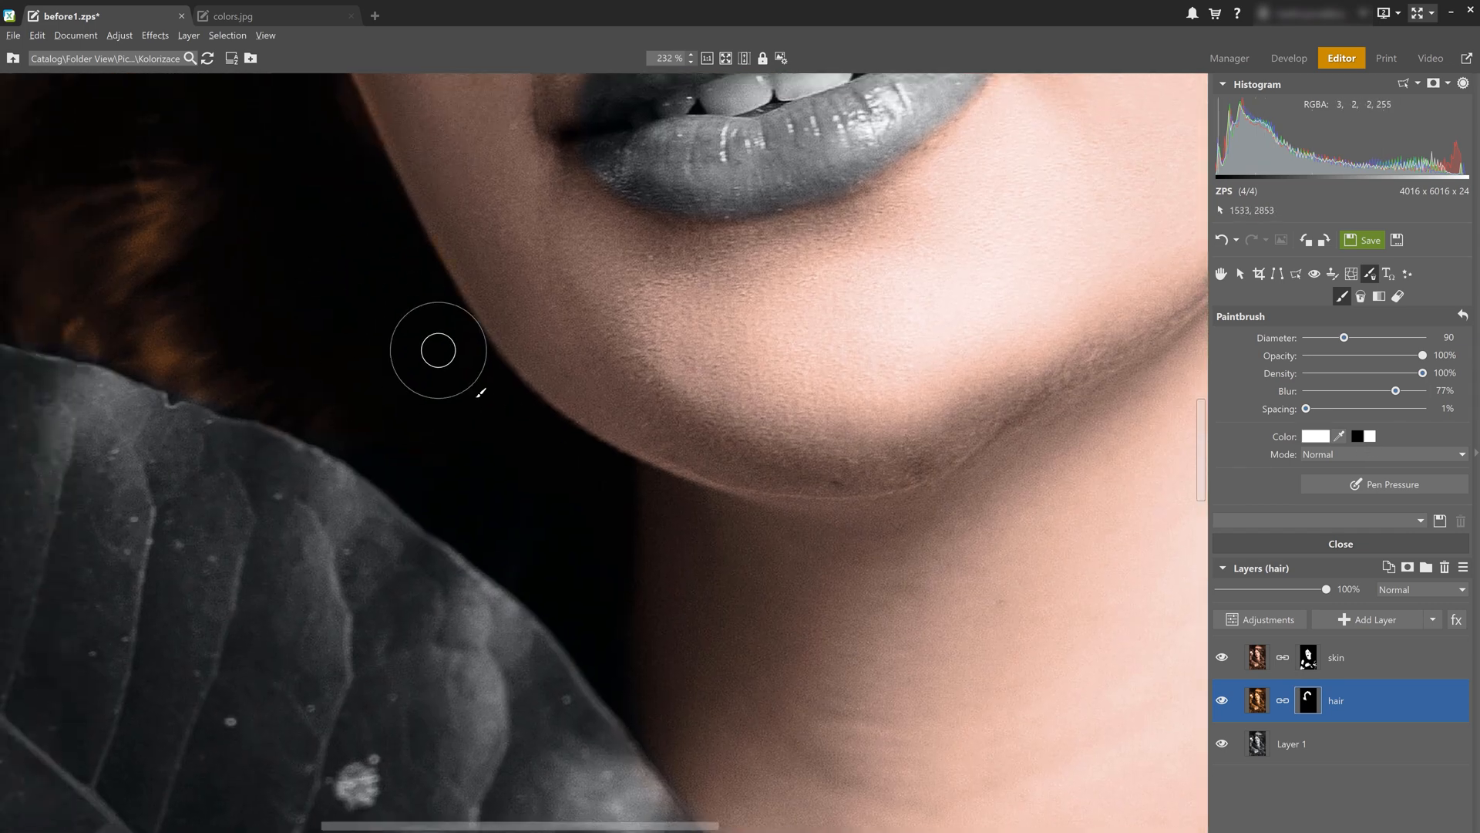
pyautogui.press('x')
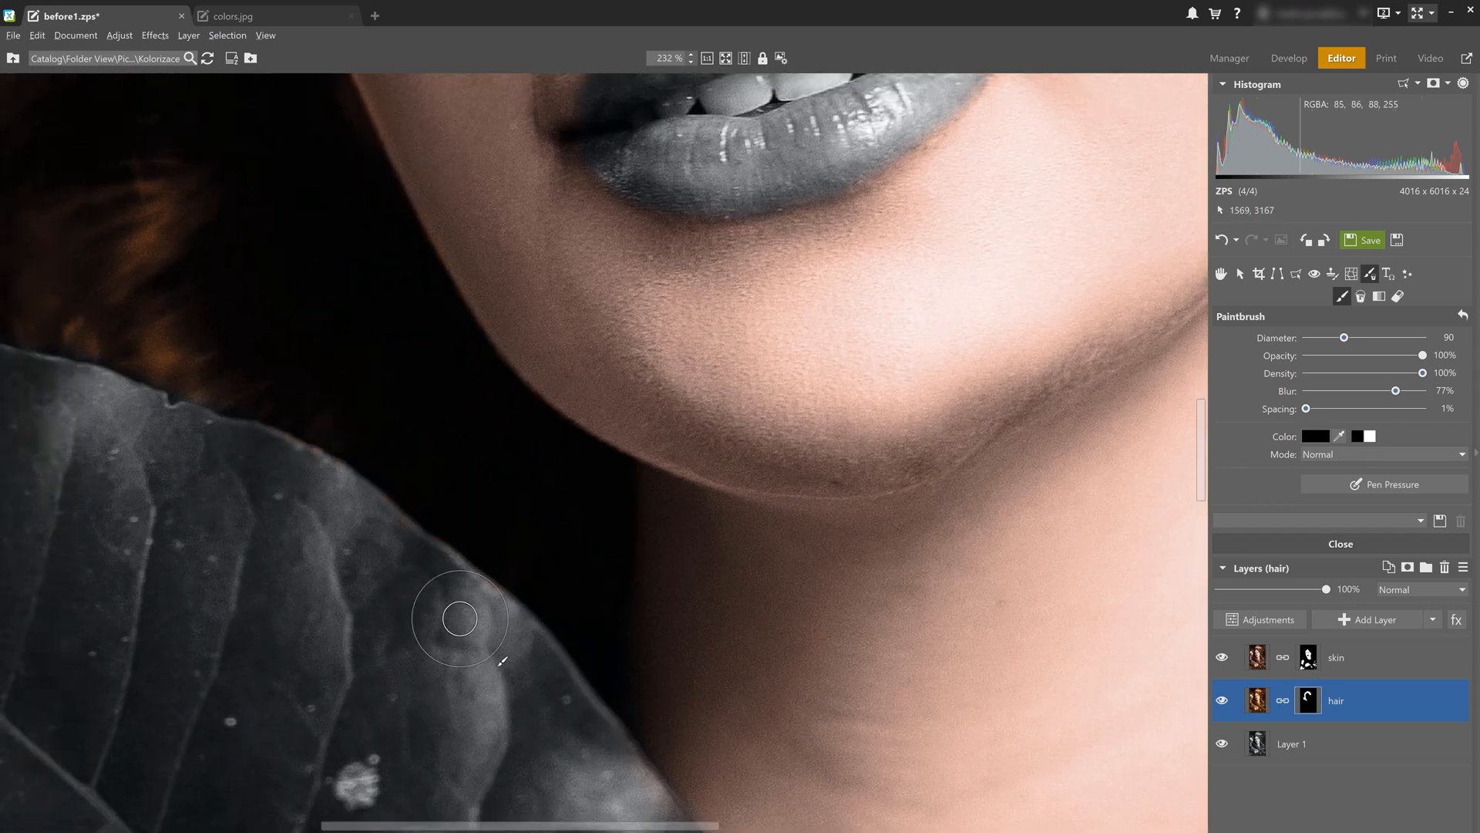
pyautogui.scroll(-3, 459, 619)
pyautogui.scroll(3, 964, 410)
# Paint white on the hair mask over the hair beside the neck and above the leaf on the image's right side
pyautogui.press('x')
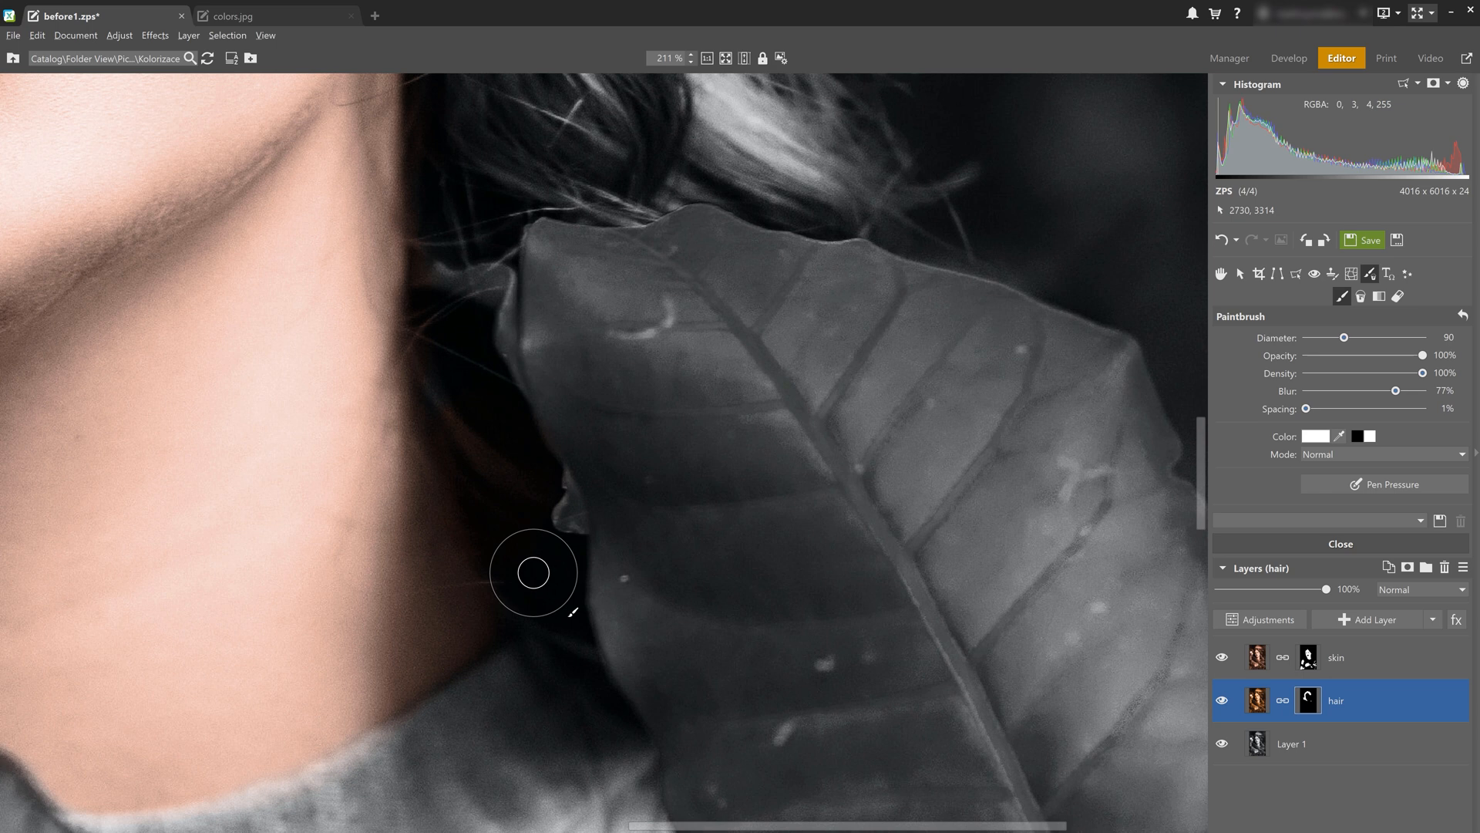
pyautogui.moveTo(462, 347); pyautogui.dragTo(297, 668)
pyautogui.moveTo(262, 563)
pyautogui.mouseDown()
pyautogui.moveTo(347, 483)
pyautogui.moveTo(544, 478)
pyautogui.mouseUp()
pyautogui.press(']')
pyautogui.press(']')
pyautogui.press(']')
pyautogui.press(']')
pyautogui.press(']')
pyautogui.press(']')
pyautogui.press(']')
pyautogui.moveTo(453, 299); pyautogui.dragTo(492, 359)
pyautogui.press('[')
pyautogui.press('[')
pyautogui.press('[')
pyautogui.press('[')
pyautogui.moveTo(586, 470); pyautogui.dragTo(650, 377)
# Remove hair-color spill around the right-side hair with a smaller black brush on the hair mask
pyautogui.press('x')
pyautogui.press('[')
pyautogui.press('[')
pyautogui.press('[')
pyautogui.moveTo(367, 576); pyautogui.dragTo(519, 561)
pyautogui.moveTo(498, 109)
pyautogui.mouseDown()
pyautogui.moveTo(455, 423)
pyautogui.moveTo(556, 720)
pyautogui.mouseUp()
# Paint the hair mask white over the wavy hair around the ear and temple with a 160 px brush
pyautogui.press(']')
pyautogui.press(']')
pyautogui.press(']')
pyautogui.press('x')
pyautogui.moveTo(467, 232)
pyautogui.mouseDown()
pyautogui.moveTo(340, 244)
pyautogui.moveTo(331, 309)
pyautogui.moveTo(495, 469)
pyautogui.moveTo(445, 750)
pyautogui.mouseUp()
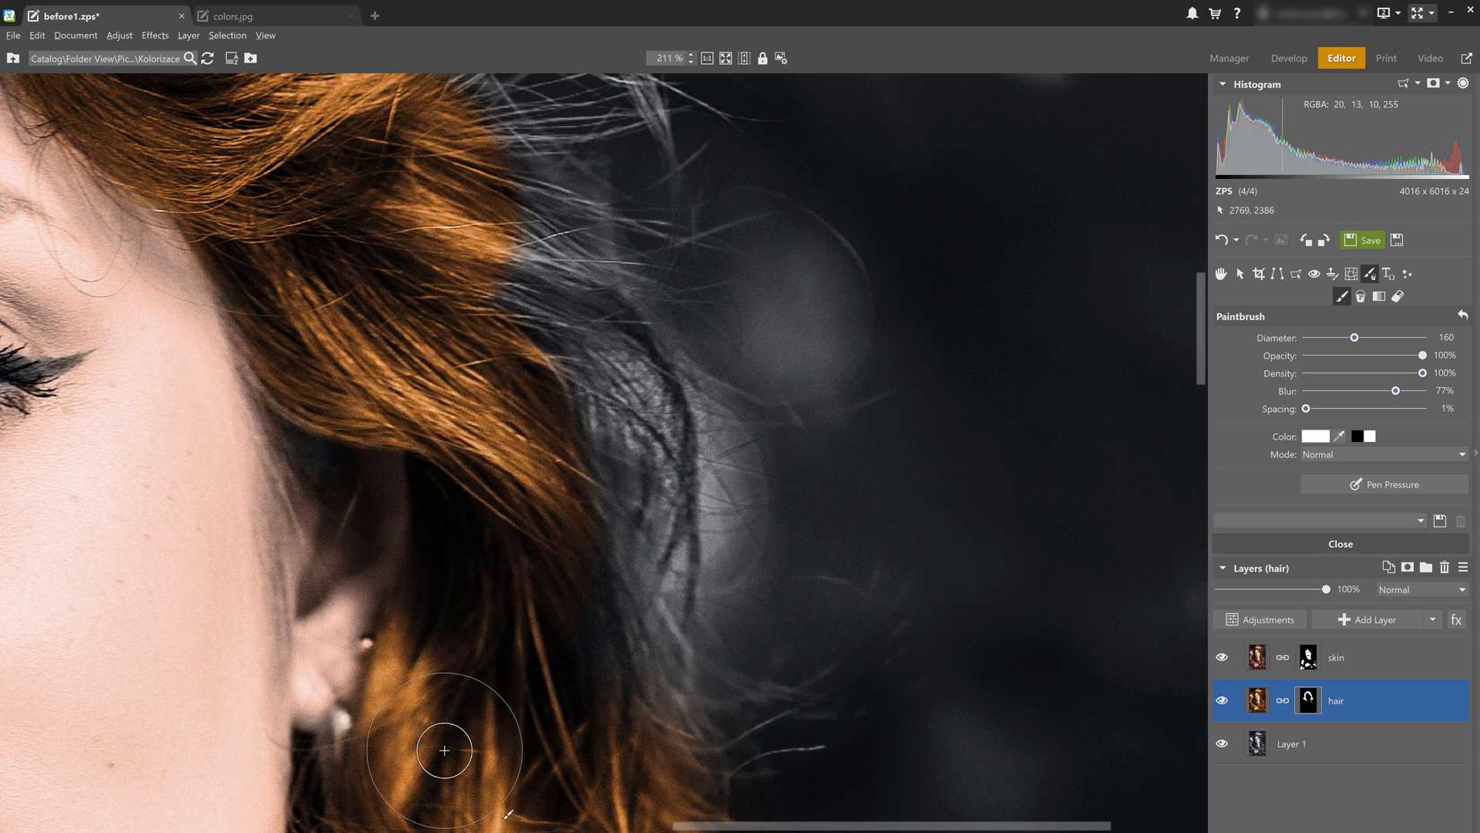
pyautogui.moveTo(429, 158); pyautogui.dragTo(336, 473)
# Reveal the fine flyaway strands along the upper right edge of the hair with a 25 px white brush
pyautogui.press('[')
pyautogui.press('[')
pyautogui.press('[')
pyautogui.press('[')
pyautogui.moveTo(225, 182)
pyautogui.mouseDown()
pyautogui.moveTo(348, 204)
pyautogui.moveTo(451, 336)
pyautogui.mouseUp()
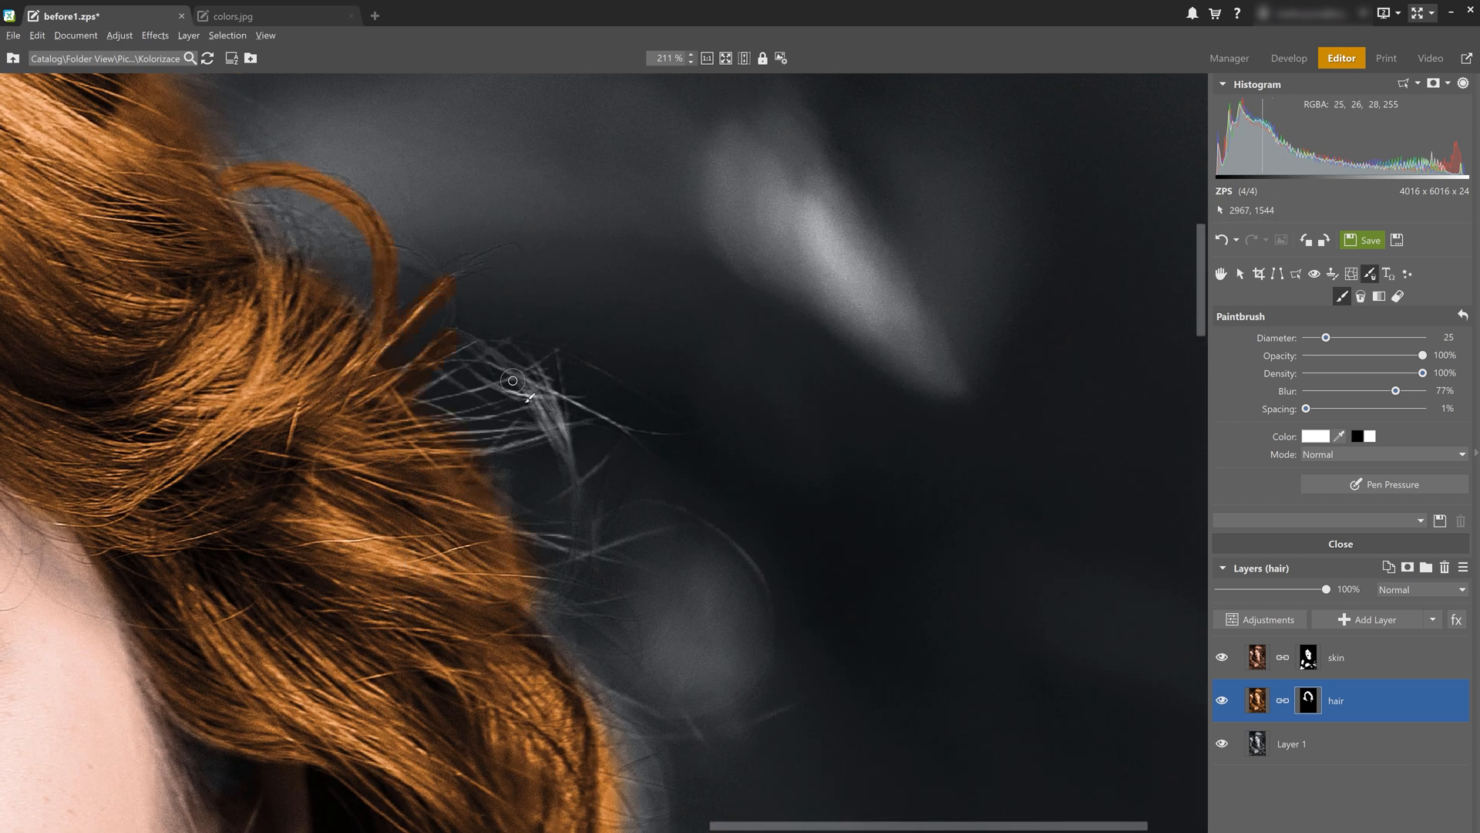
# Clean the background along the right outer edge of the hair by painting black at 70 px on the hair mask
pyautogui.press(']')
pyautogui.press(']')
pyautogui.press(']')
pyautogui.press(']')
pyautogui.press(']')
pyautogui.press('x')
pyautogui.scroll(-1, 310, 225)
pyautogui.press('[')
pyautogui.press('[')
pyautogui.press('[')
pyautogui.moveTo(347, 248)
pyautogui.mouseDown()
pyautogui.moveTo(451, 278)
pyautogui.moveTo(478, 400)
pyautogui.moveTo(555, 480)
pyautogui.mouseUp()
# Paint both eyebrows white on the hair mask, reducing the brush to 40 px
pyautogui.scroll(-5, 556, 478)
pyautogui.scroll(5, 266, 505)
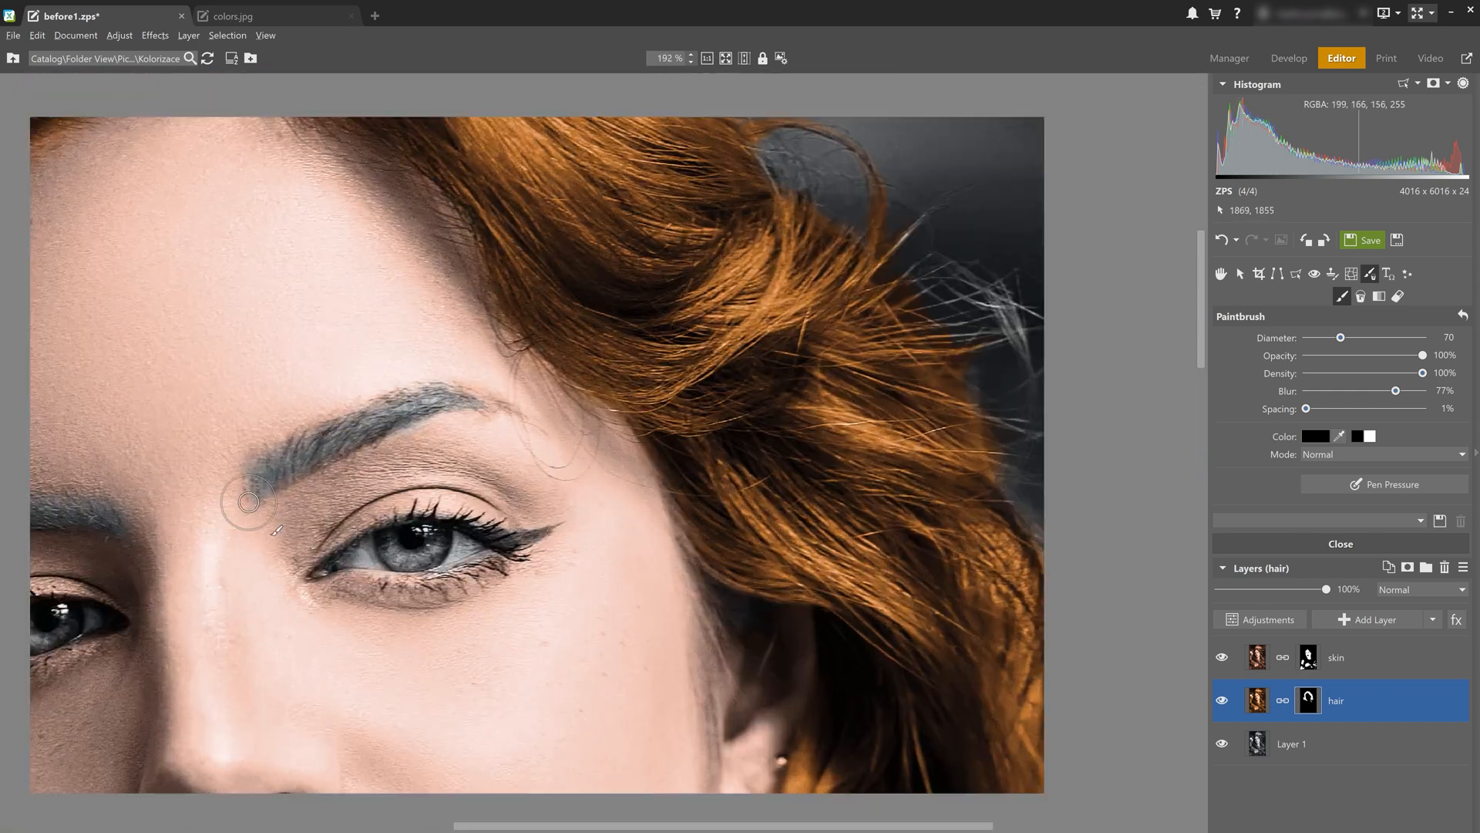
pyautogui.scroll(4, 249, 502)
pyautogui.press('x')
pyautogui.moveTo(224, 501)
pyautogui.mouseDown()
pyautogui.moveTo(455, 347)
pyautogui.moveTo(694, 285)
pyautogui.moveTo(802, 296)
pyautogui.mouseUp()
pyautogui.press('[')
pyautogui.press('[')
pyautogui.press('[')
pyautogui.scroll(-5, 616, 342)
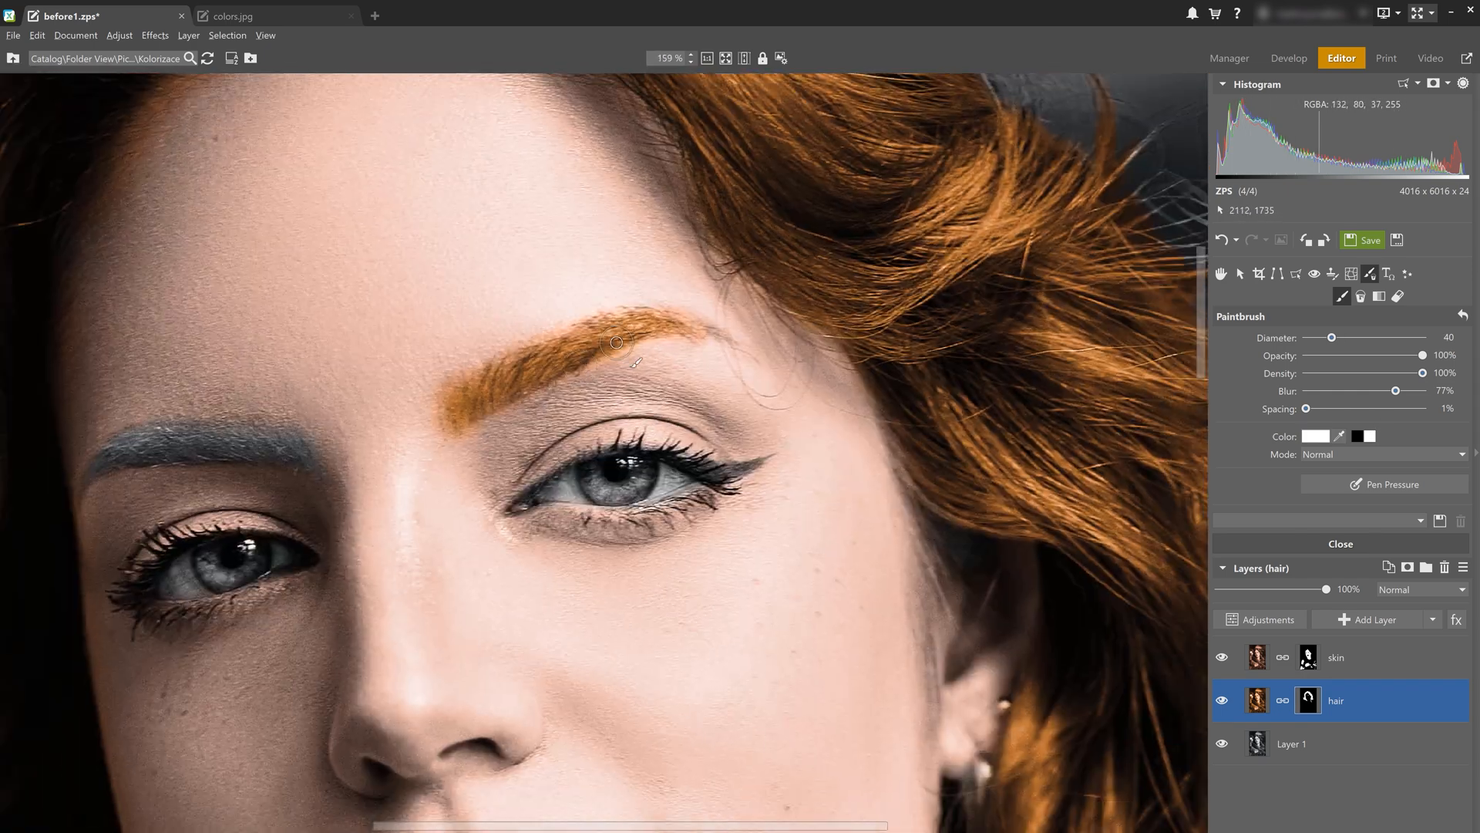
pyautogui.scroll(5, 617, 343)
pyautogui.moveTo(609, 331)
pyautogui.mouseDown()
pyautogui.moveTo(363, 332)
pyautogui.moveTo(549, 352)
pyautogui.moveTo(290, 388)
pyautogui.mouseUp()
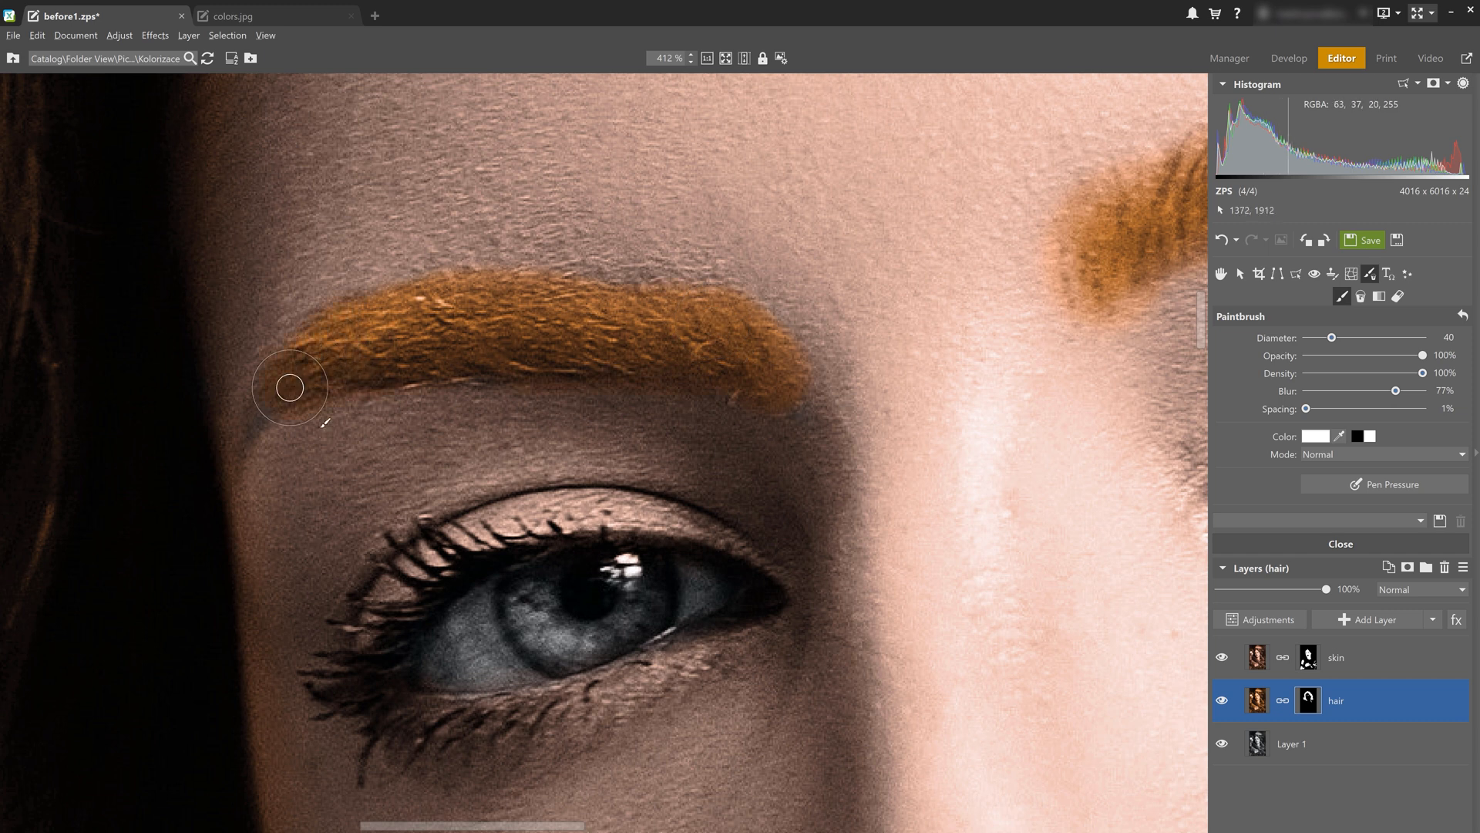
# Clean the skin around the eyebrows by painting black on the hair layer's mask
pyautogui.press('x')
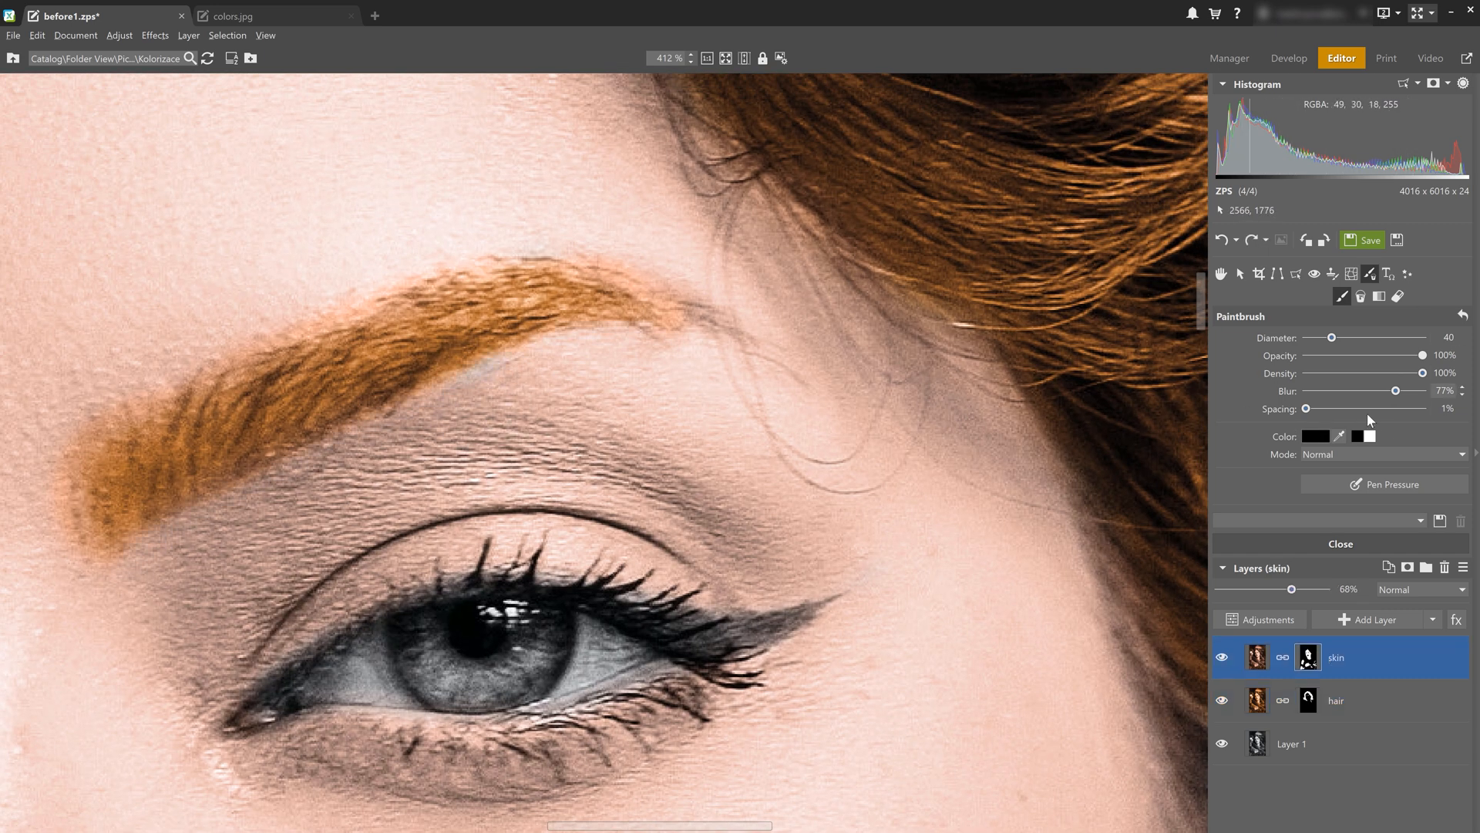
pyautogui.click(1308, 700)
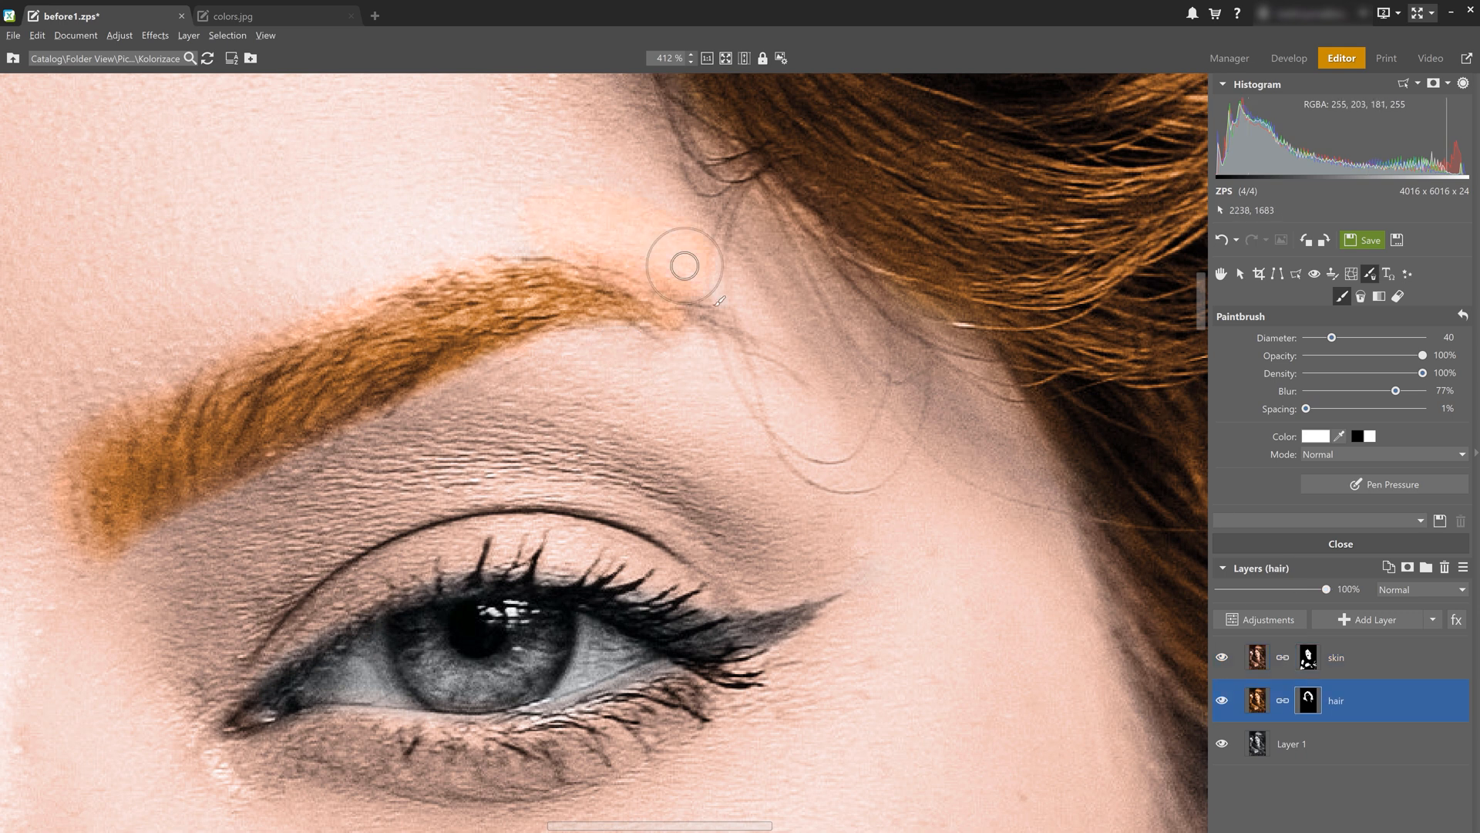
pyautogui.press('x')
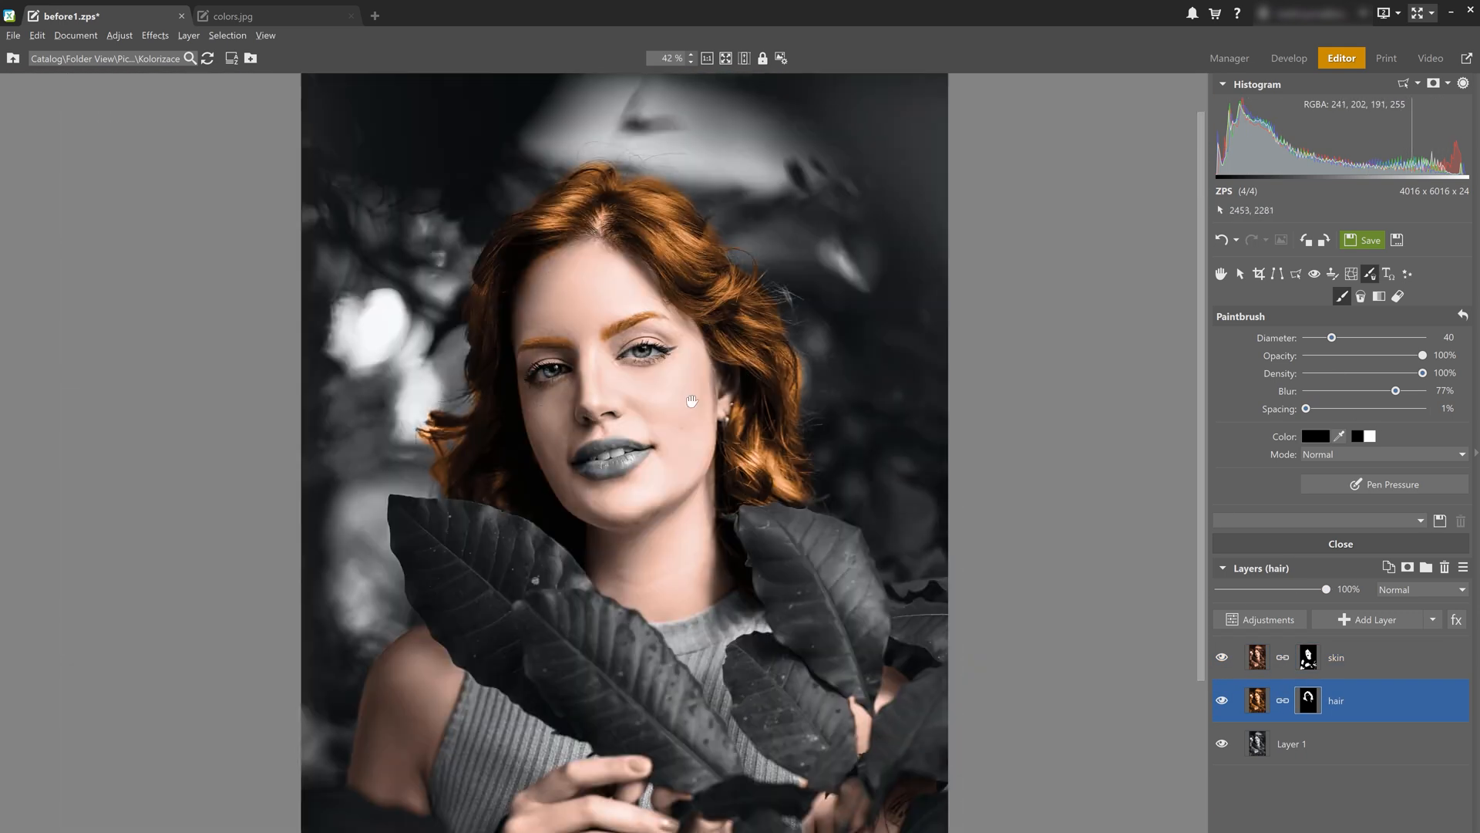
pyautogui.moveTo(695, 406); pyautogui.dragTo(664, 386)
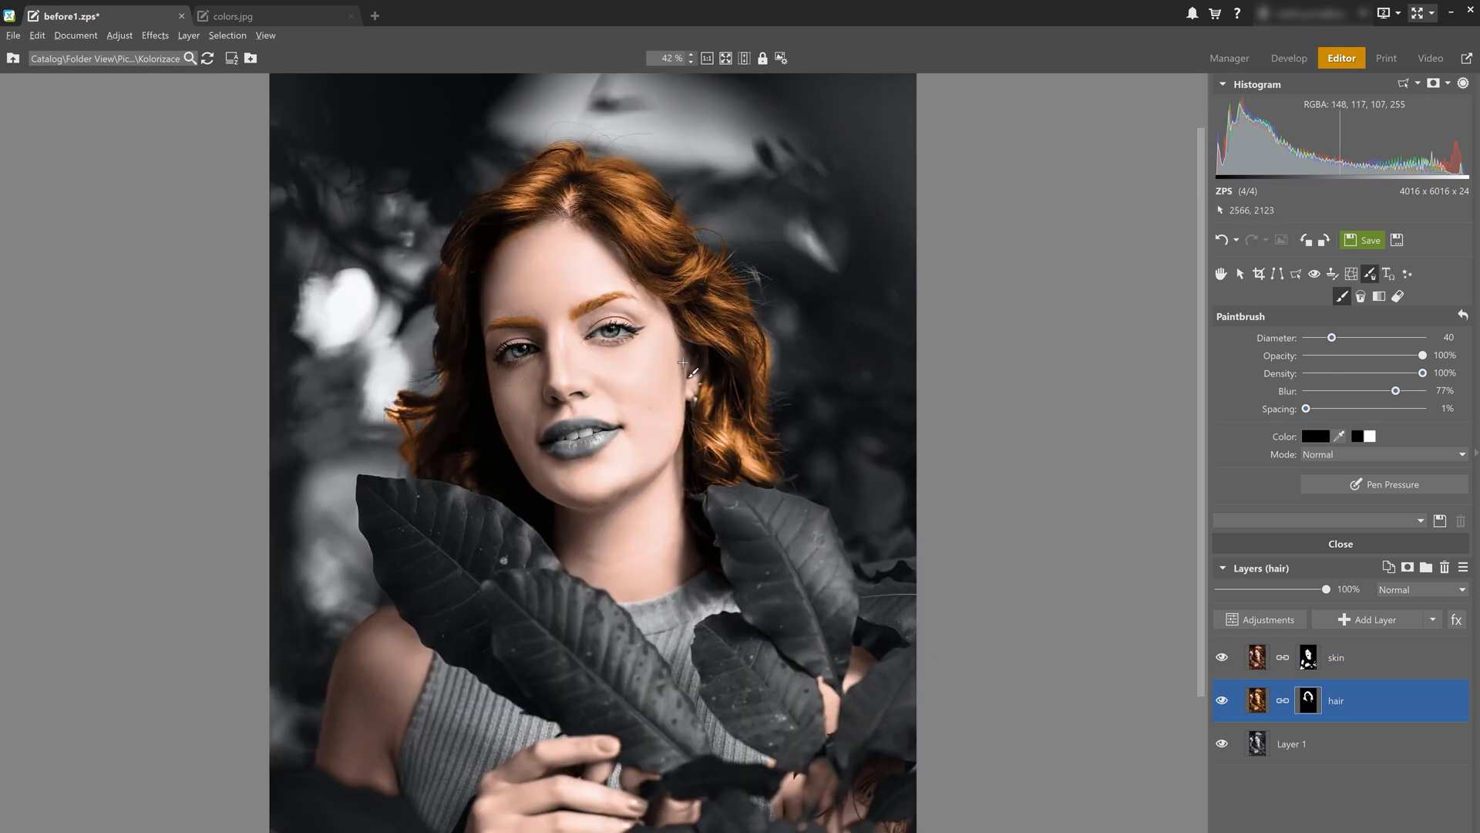
# Lower the hair layer's opacity to about 60% and add an Exposure adjustment layer for it with Exposure -2.0
pyautogui.moveTo(1327, 591); pyautogui.dragTo(1283, 592)
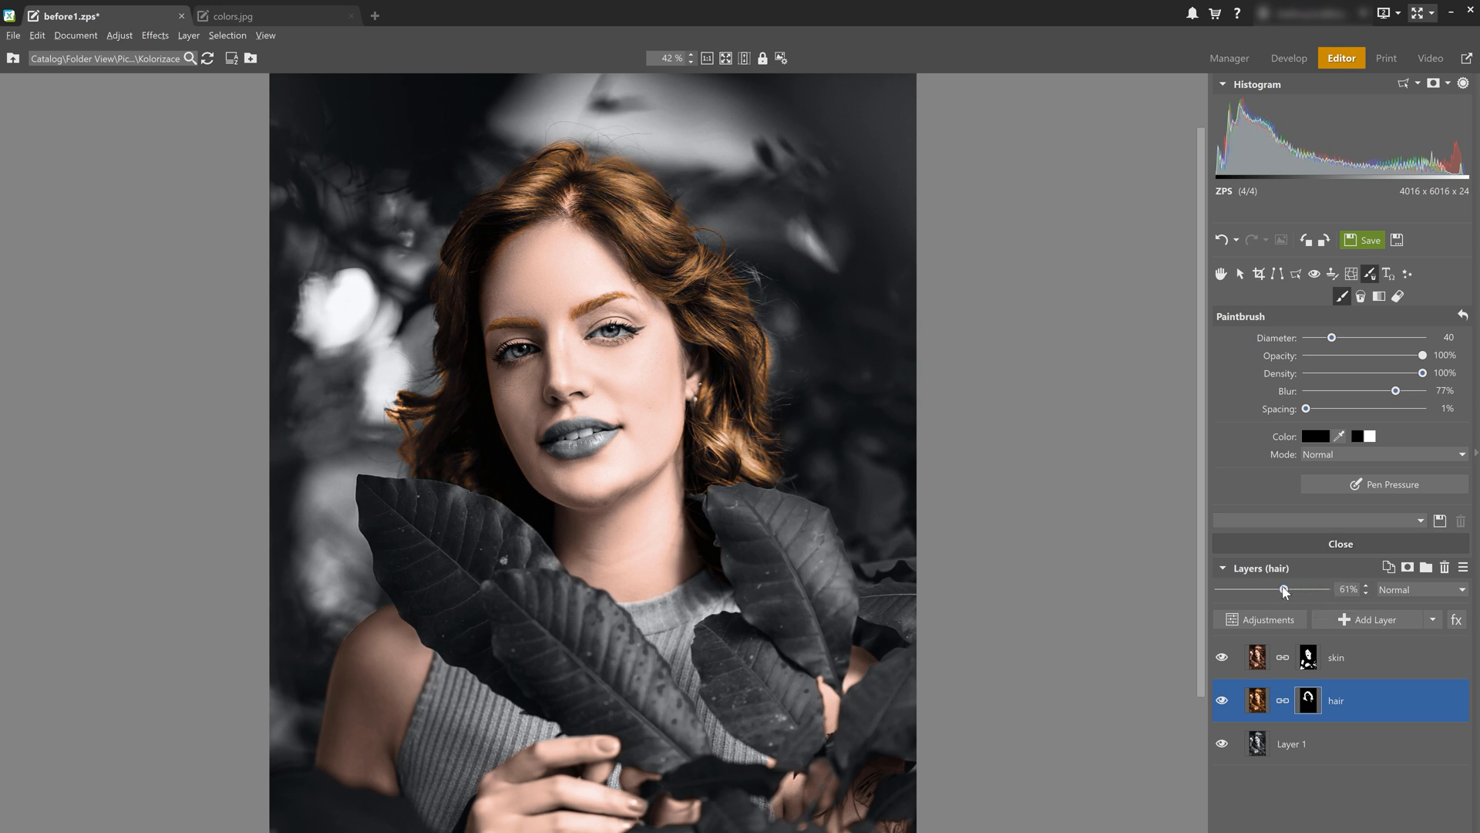
pyautogui.click(1432, 621)
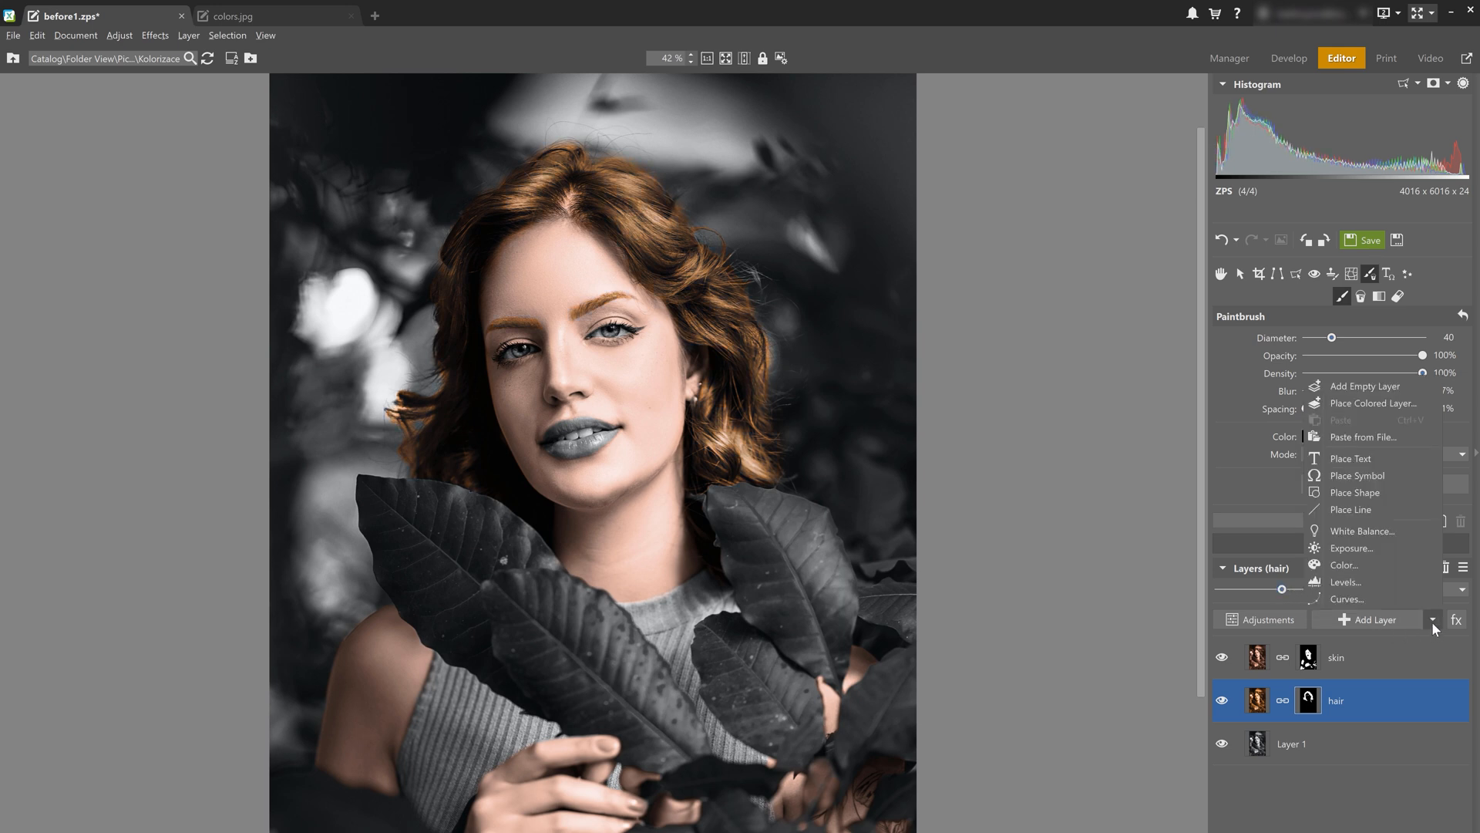
pyautogui.click(1356, 552)
pyautogui.moveTo(1286, 714); pyautogui.dragTo(1224, 739)
pyautogui.moveTo(1100, 711); pyautogui.dragTo(1063, 713)
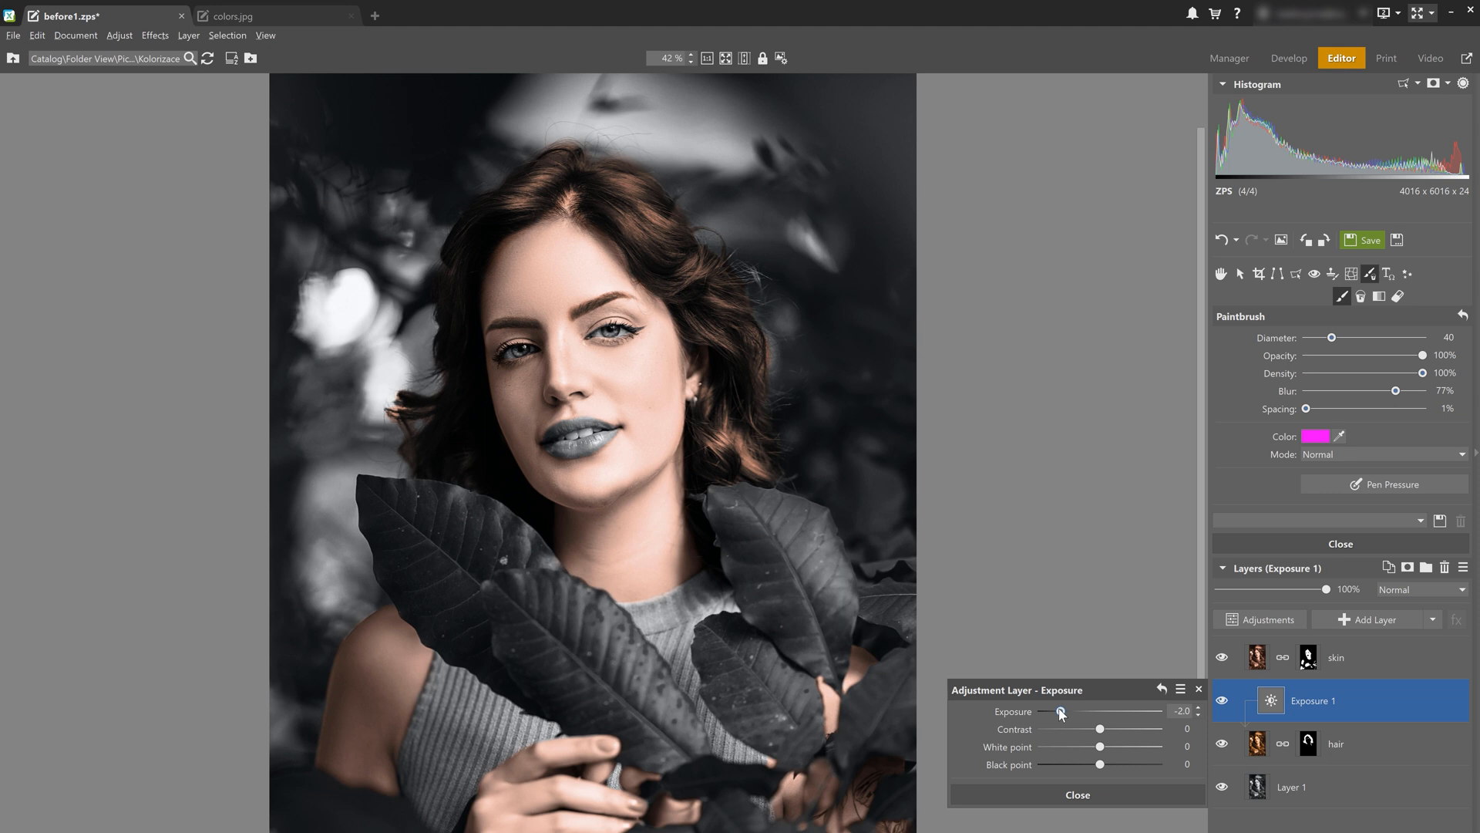
pyautogui.click(1348, 794)
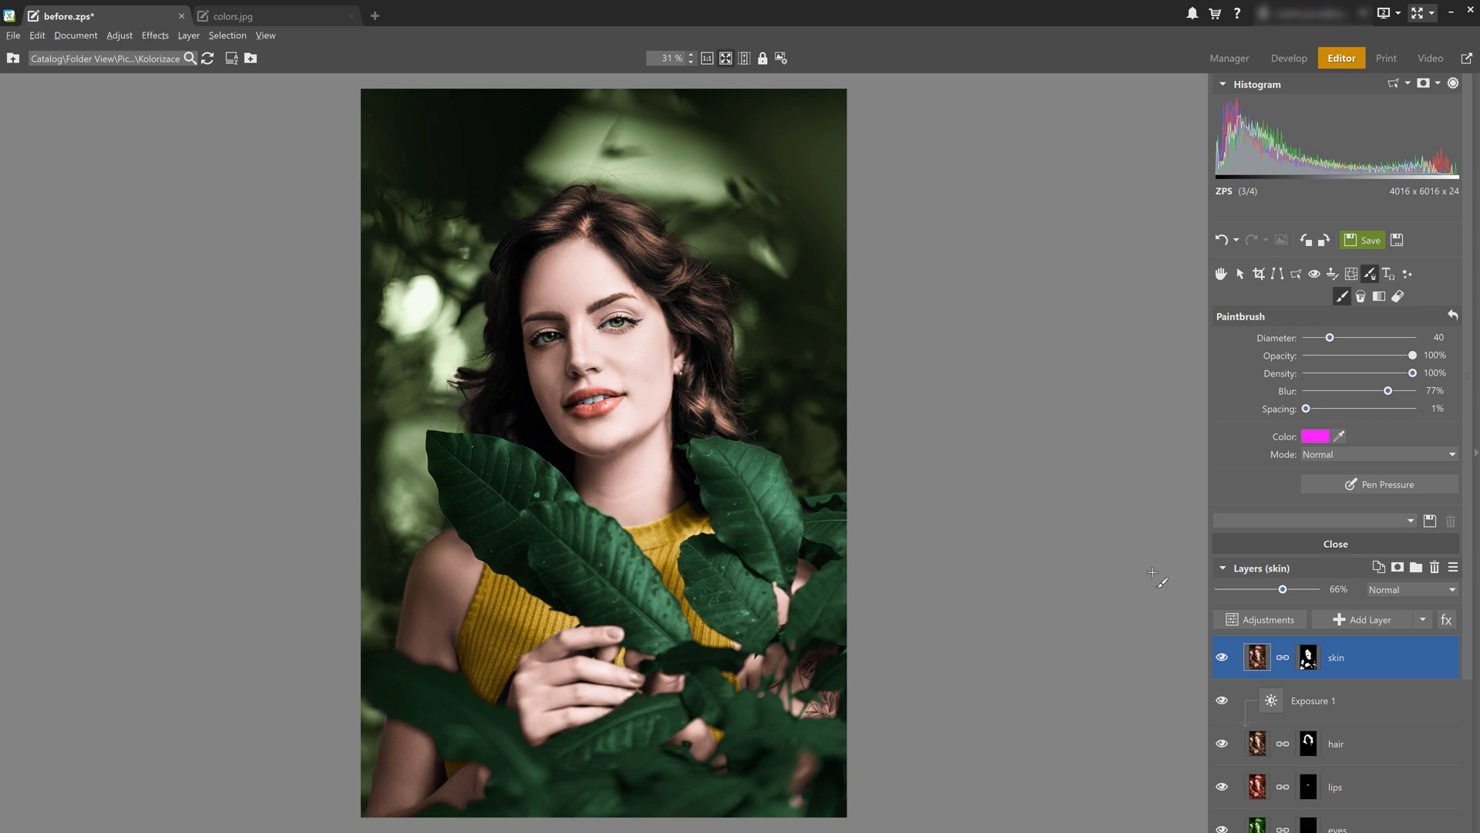
# Add an Exposure adjustment layer above the skin layer and fine-tune the tones of the whole image
pyautogui.click(1423, 619)
pyautogui.click(1346, 548)
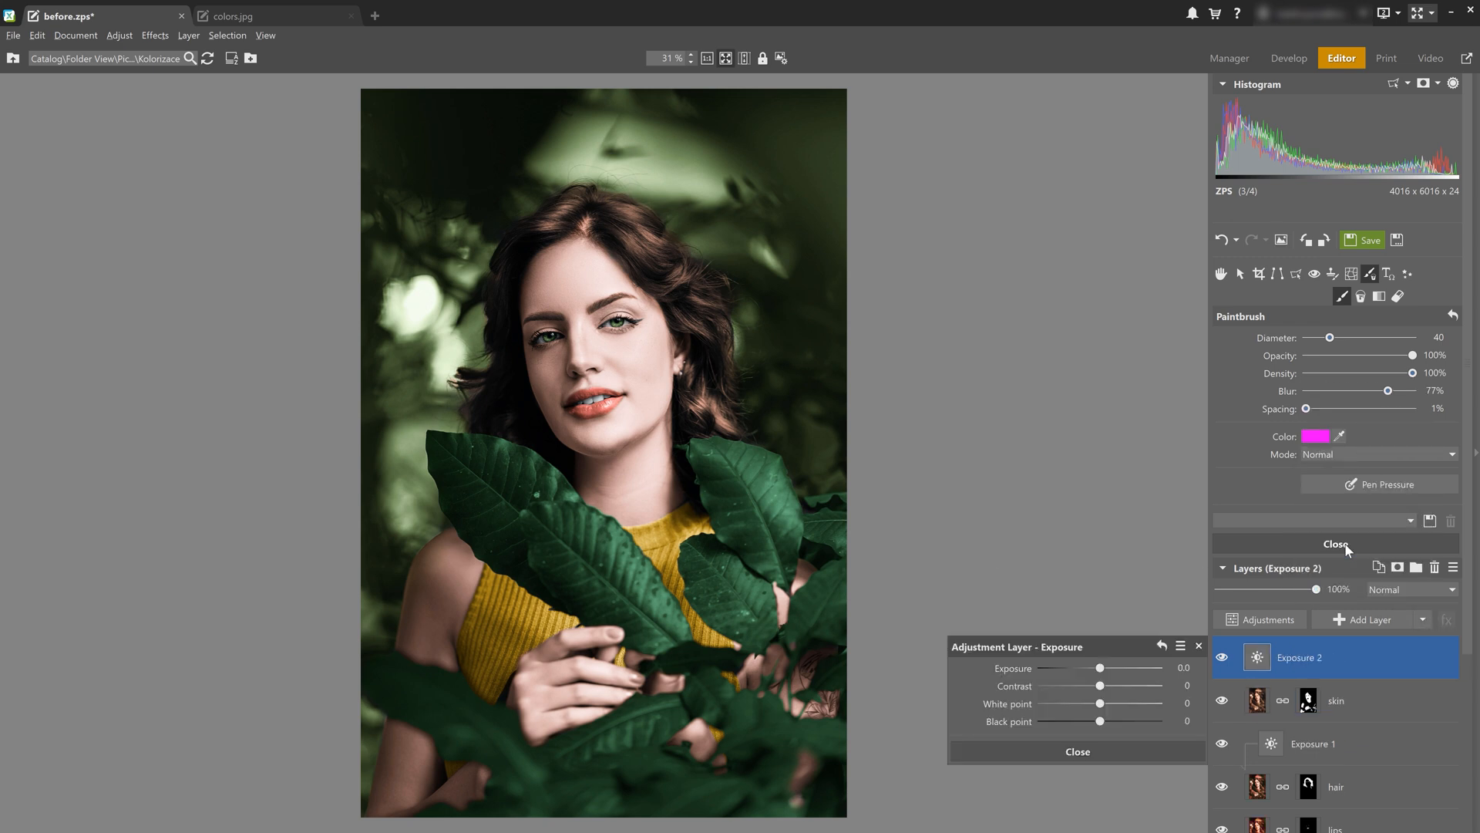
pyautogui.moveTo(1100, 668); pyautogui.dragTo(1095, 721)
pyautogui.click(1089, 753)
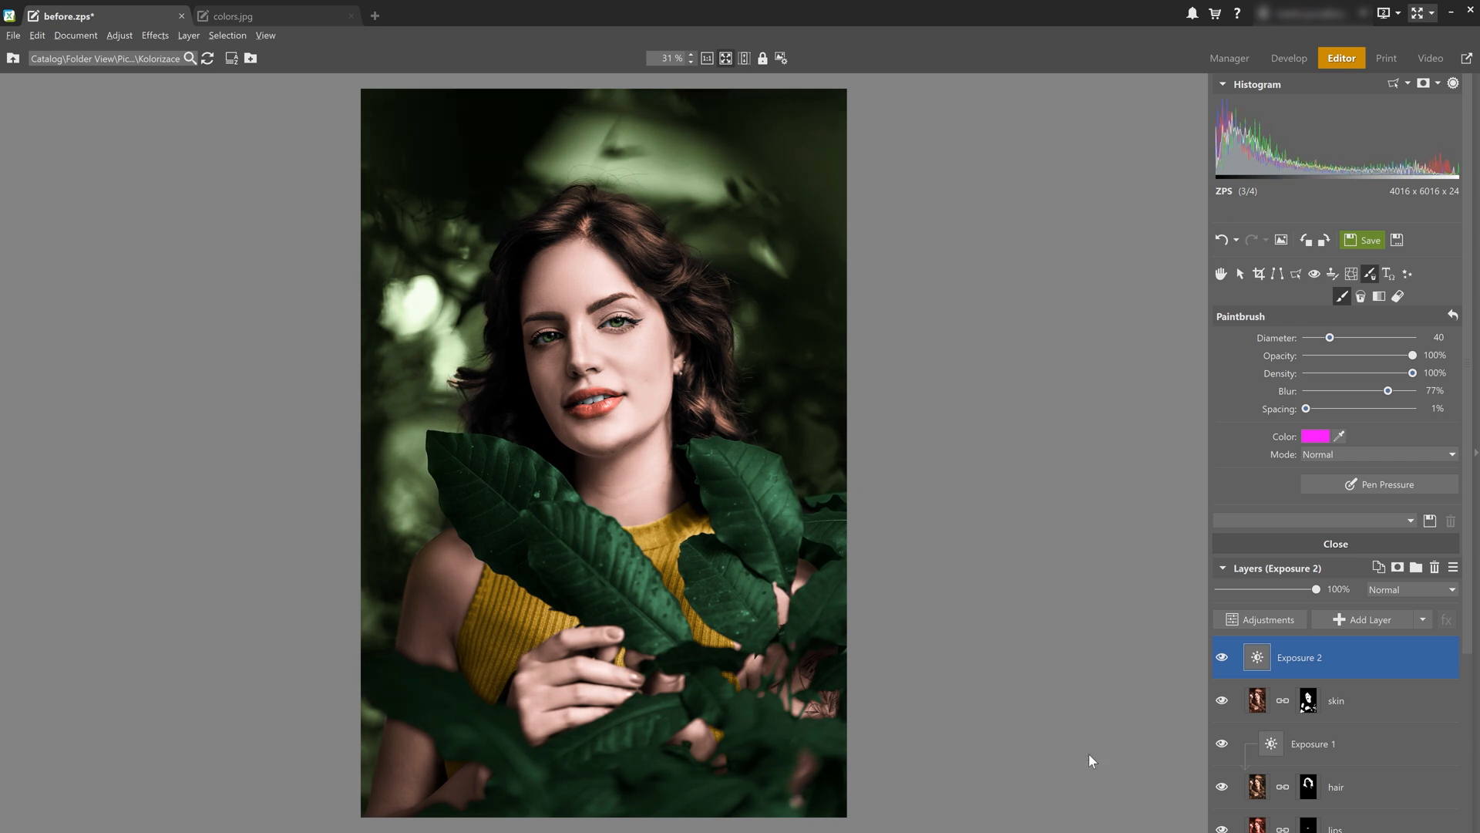
# Duplicate the original black-and-white layer and move the copy to the top of the layer stack
pyautogui.scroll(-3, 1311, 767)
pyautogui.click(1328, 816)
pyautogui.click(1378, 332)
pyautogui.moveTo(1330, 817); pyautogui.dragTo(1231, 425)
# Toggle the visibility of the black-and-white top layer repeatedly to compare the portrait before and after colorizing
pyautogui.click(1221, 420)
pyautogui.click(1221, 420)
pyautogui.click(1221, 421)
pyautogui.click(1220, 421)
pyautogui.click(1220, 421)
pyautogui.click(1221, 421)
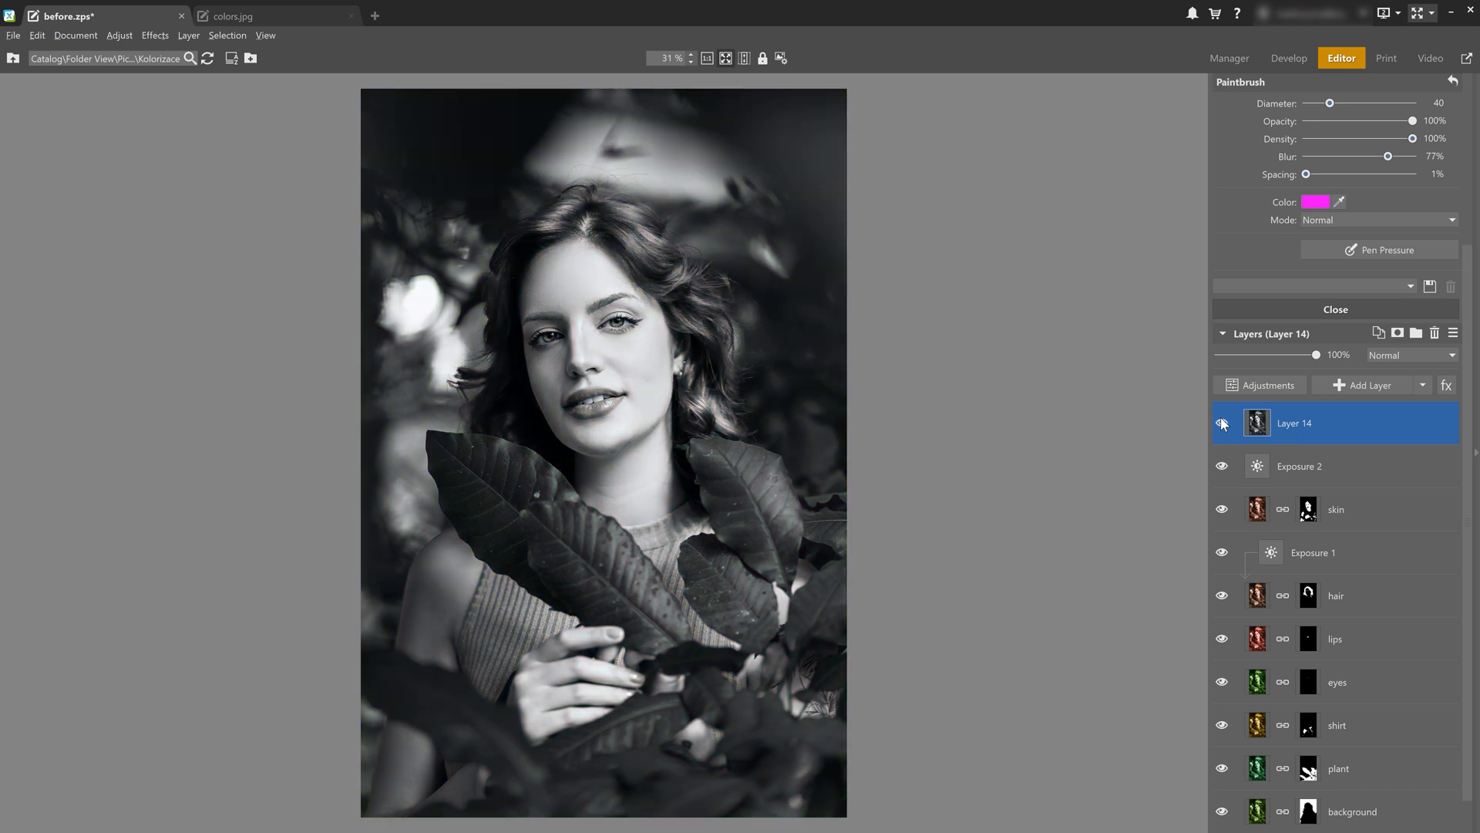